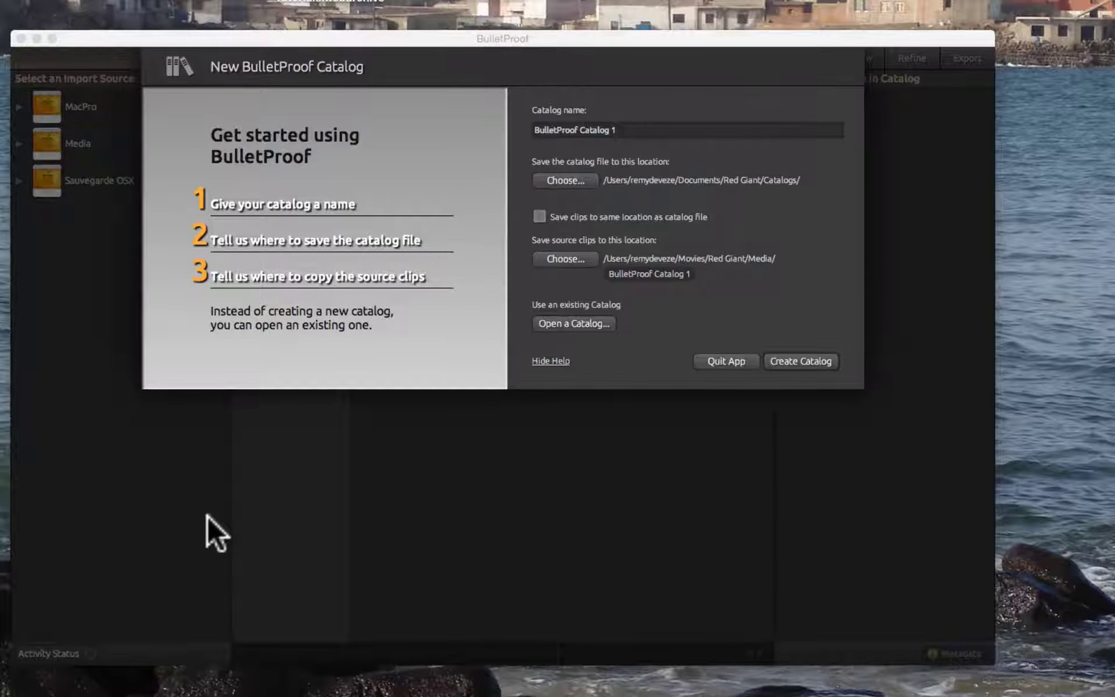
- Replace the default catalog name with 'Tuto' and bring up the catalog-file location picker
click(632, 134)
click(635, 129)
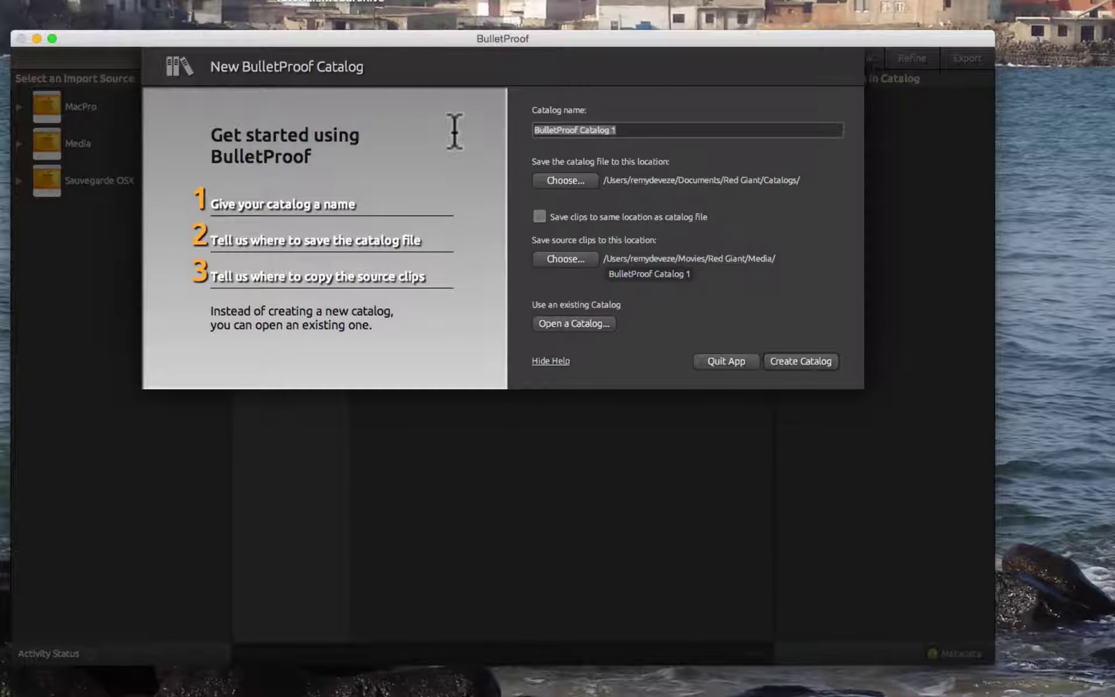
text(Tuto)
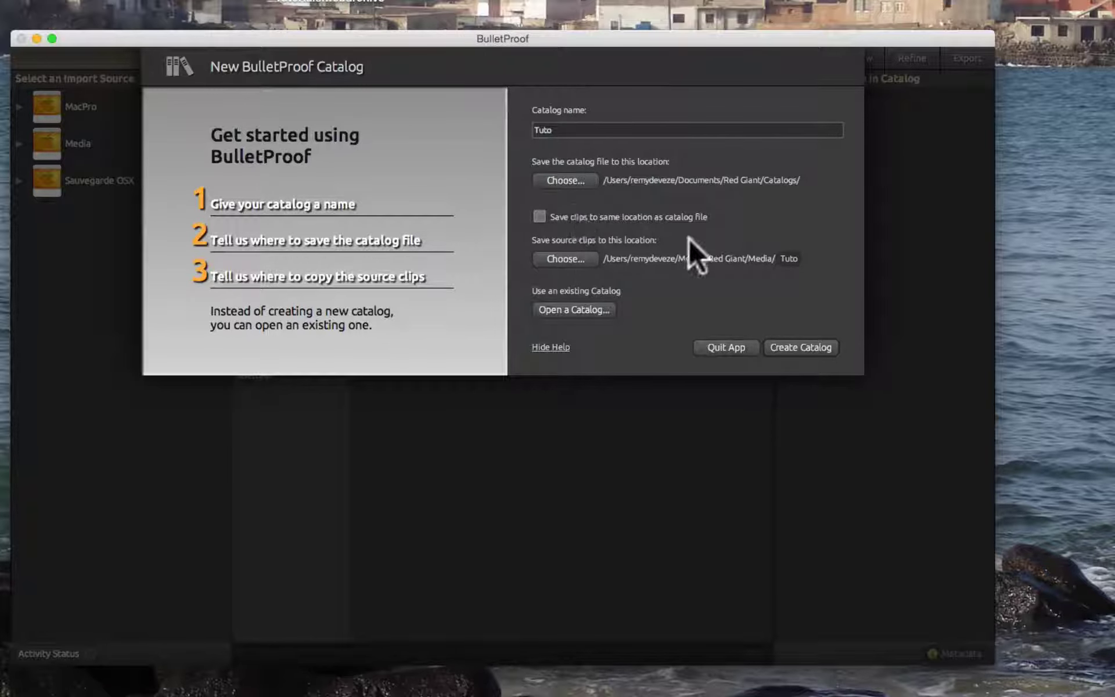
click(559, 174)
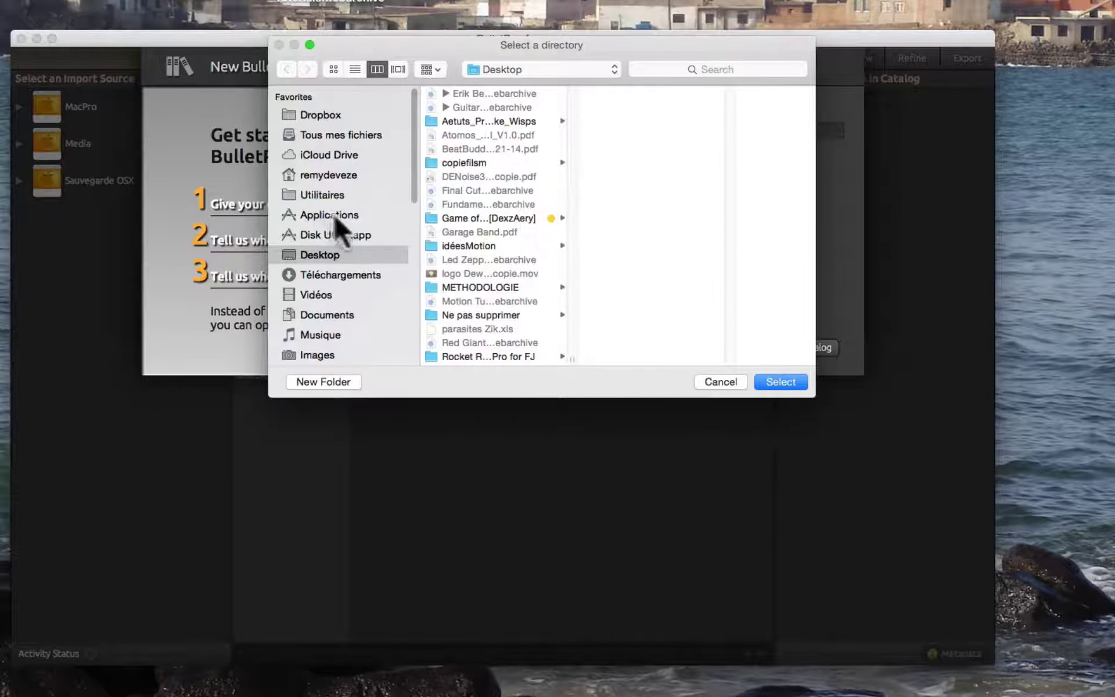
- Save the catalog file on the Desktop, leaving clip saving beside the catalog switched on
click(332, 252)
click(786, 382)
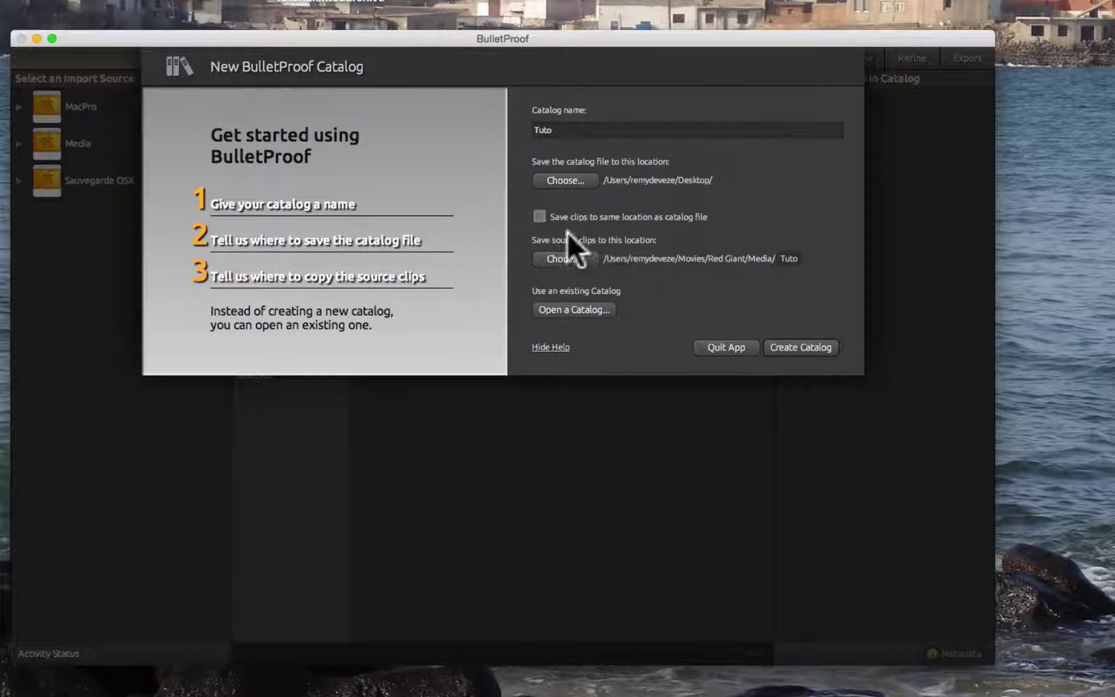
click(538, 216)
click(541, 214)
click(538, 216)
click(538, 216)
click(539, 216)
- Set the Media drive as the destination for copied source clips and create the catalog
click(557, 261)
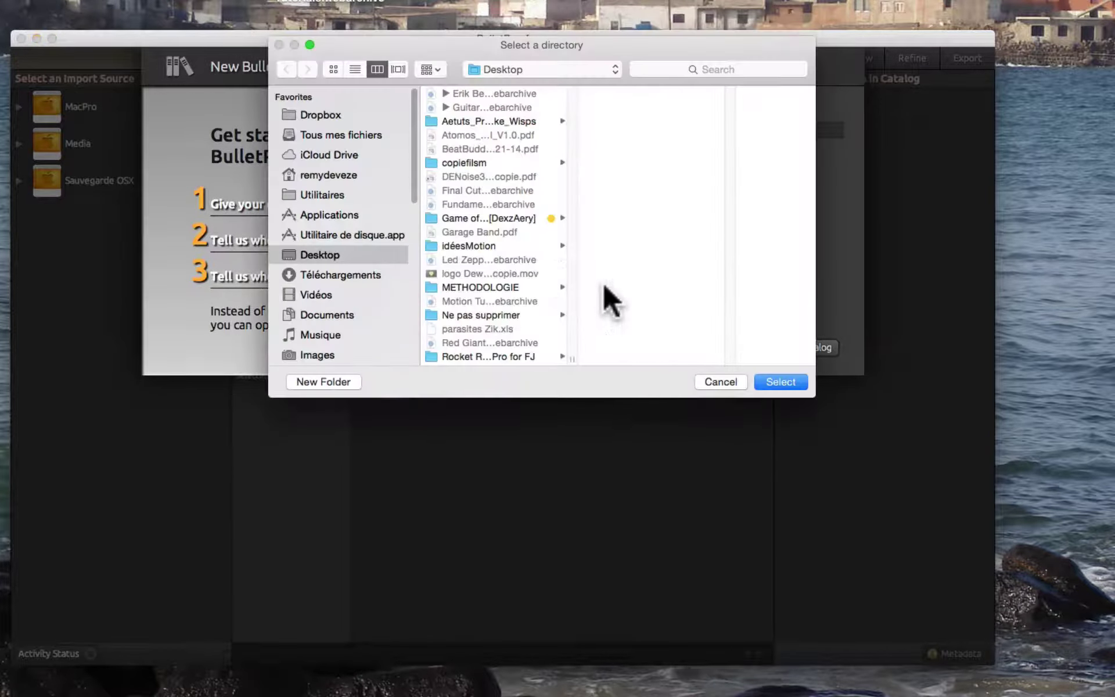
scroll(322, 313, down, 3)
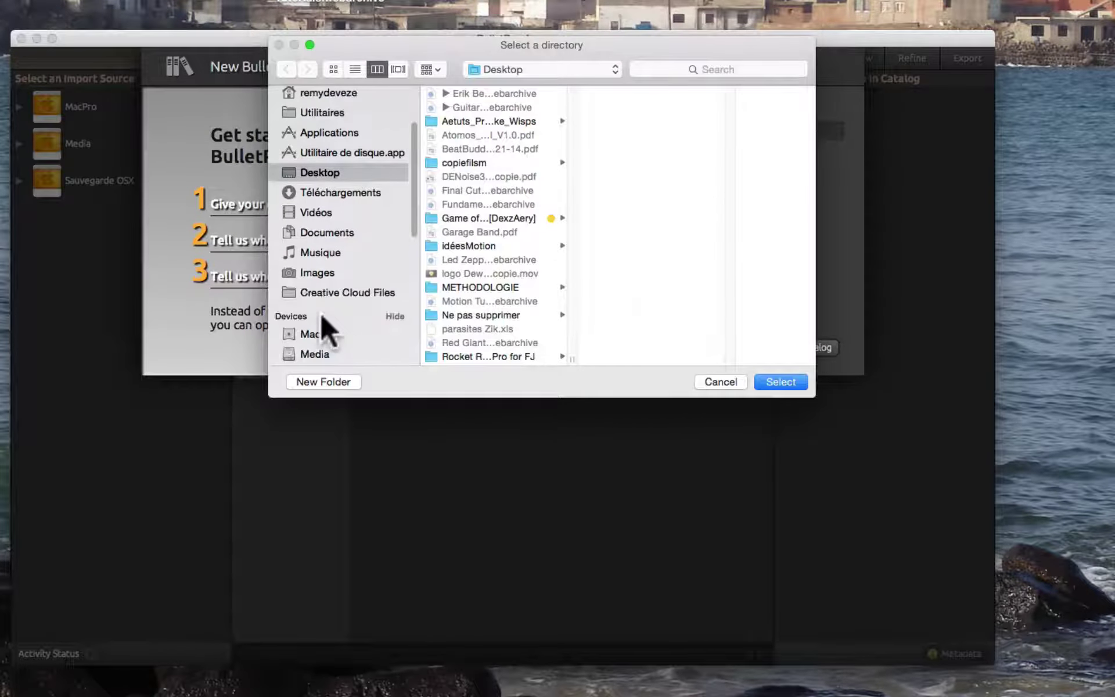
click(323, 353)
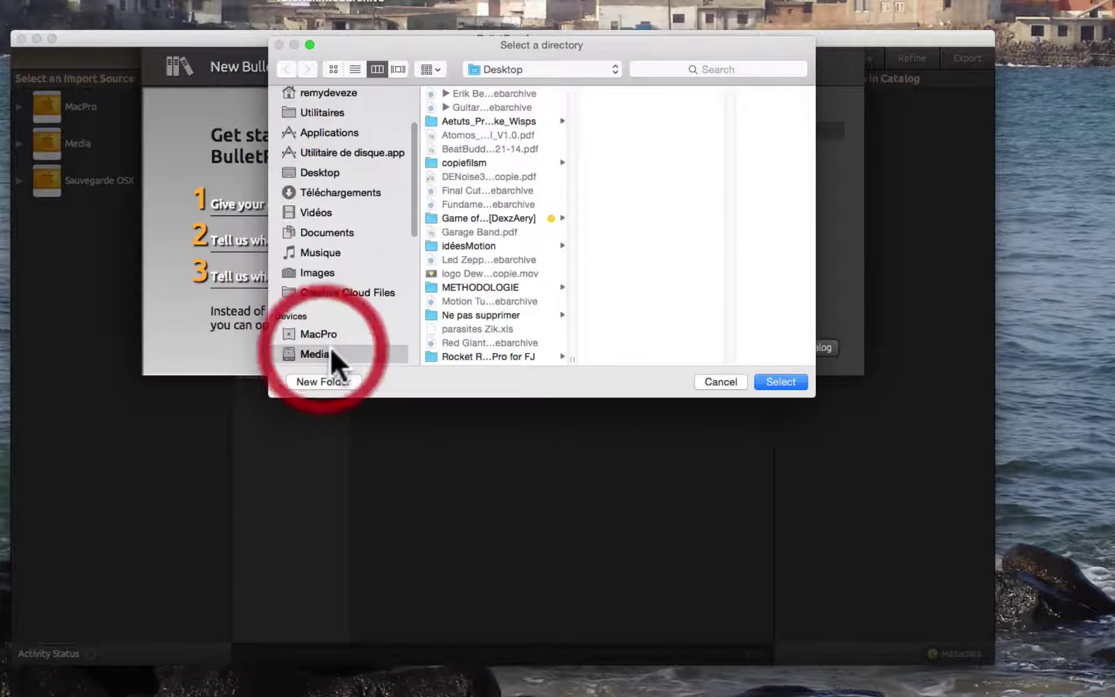
click(776, 384)
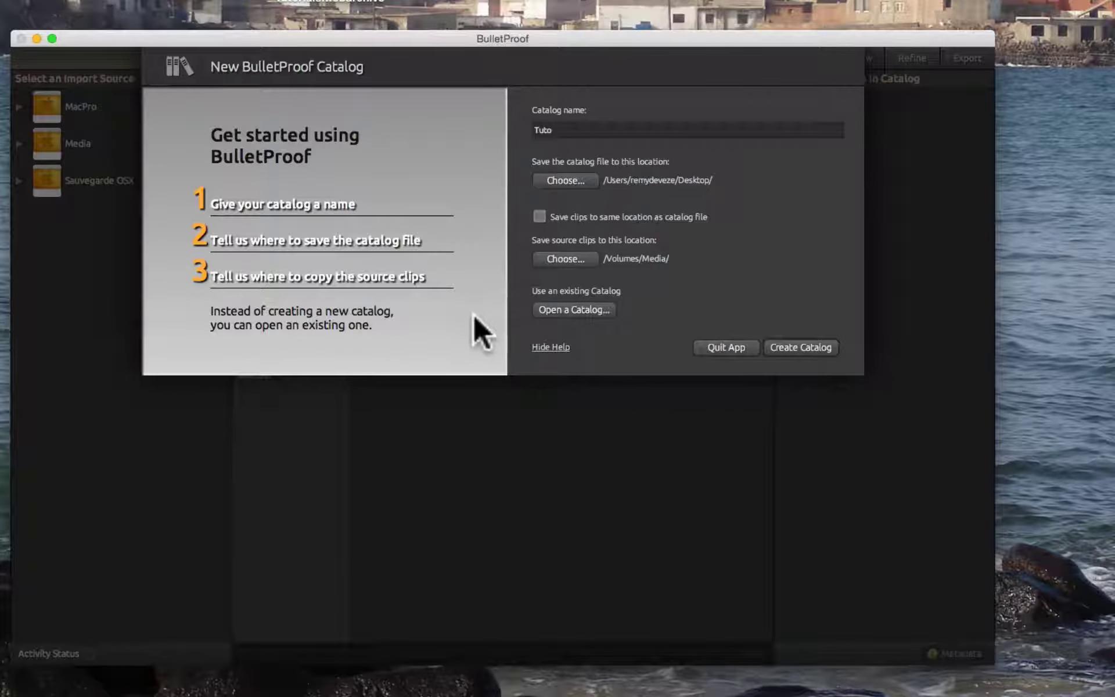
click(555, 303)
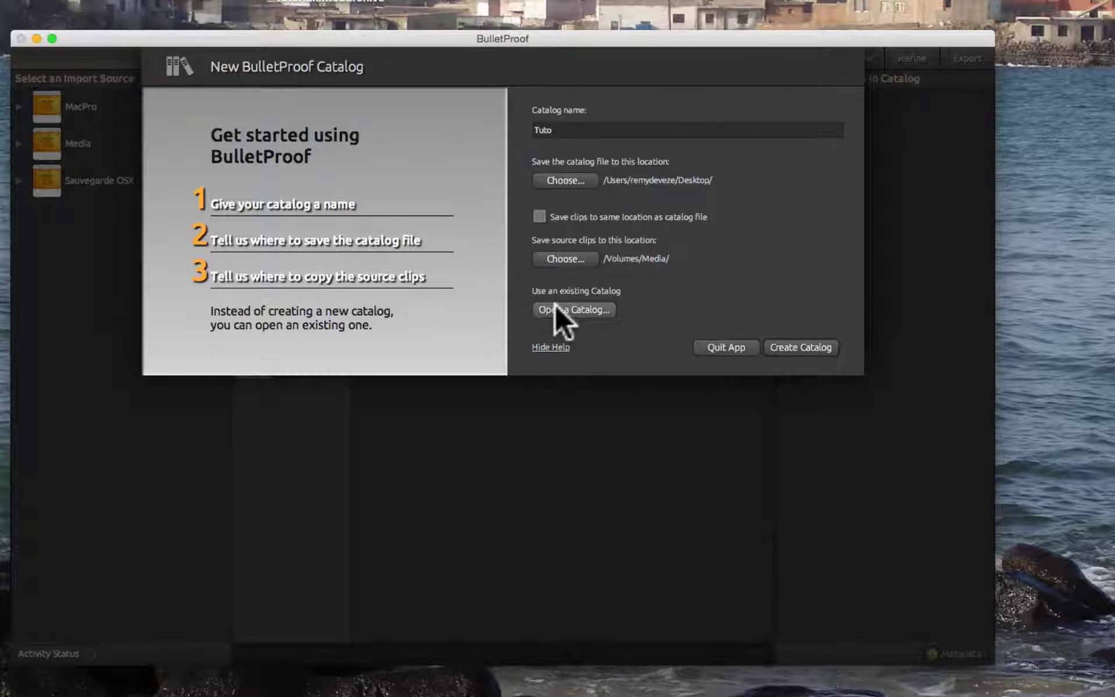
- Create the catalog, then check the Desktop Tuto folder's Logs and Tuto.rgcat in Finder
click(801, 347)
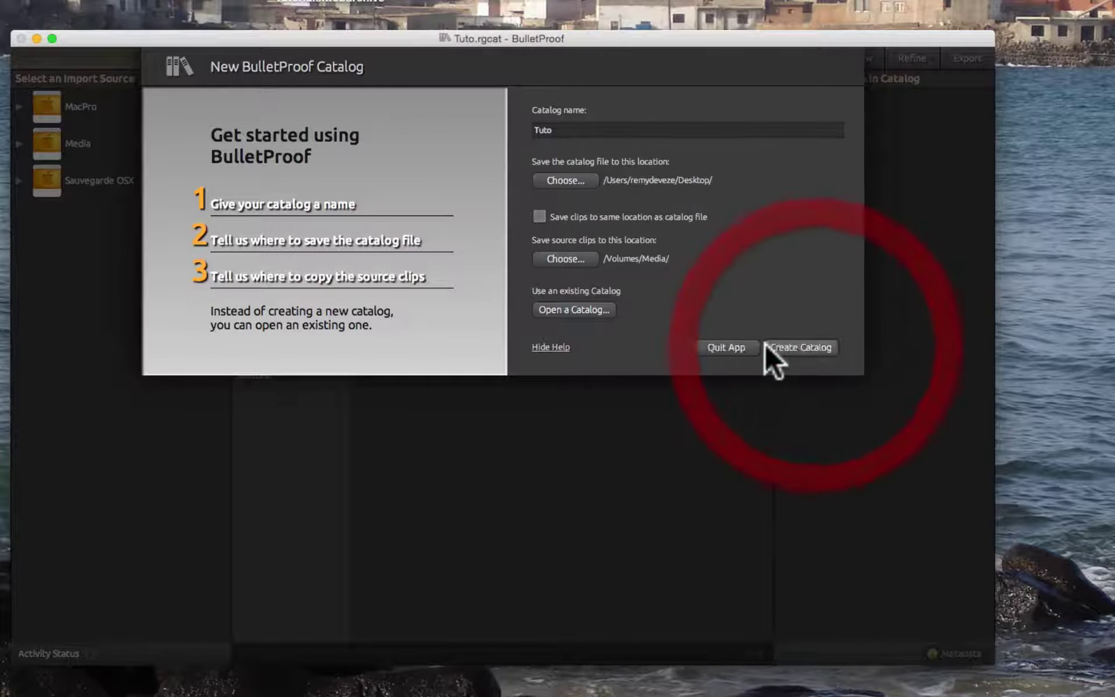
click(1066, 241)
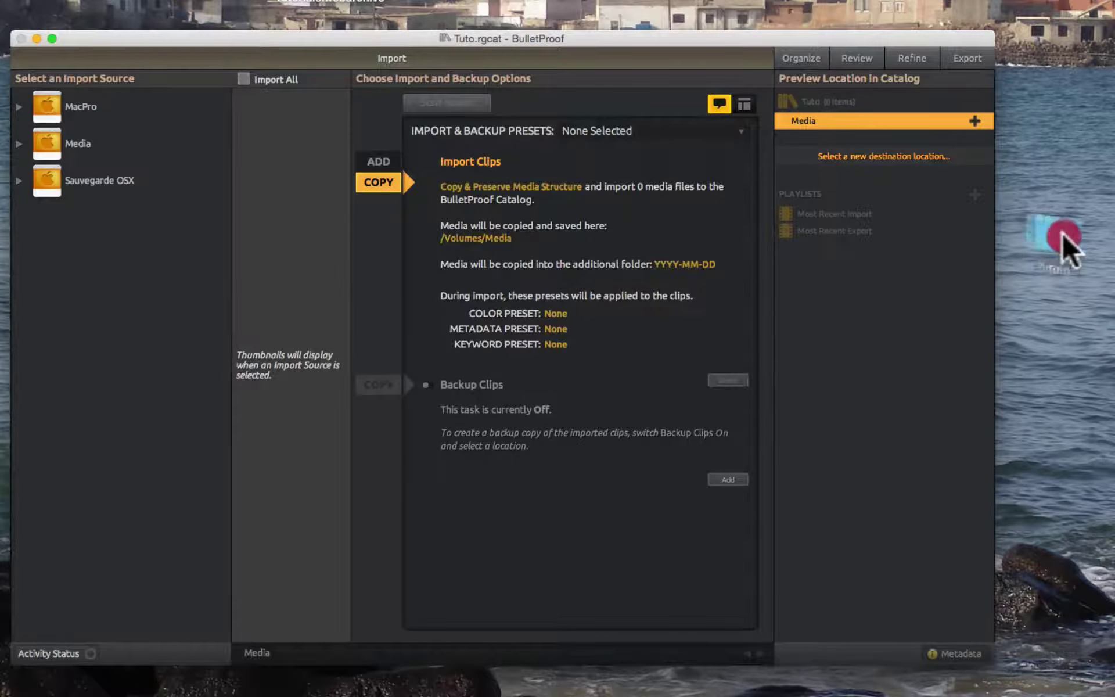
double_click(1064, 236)
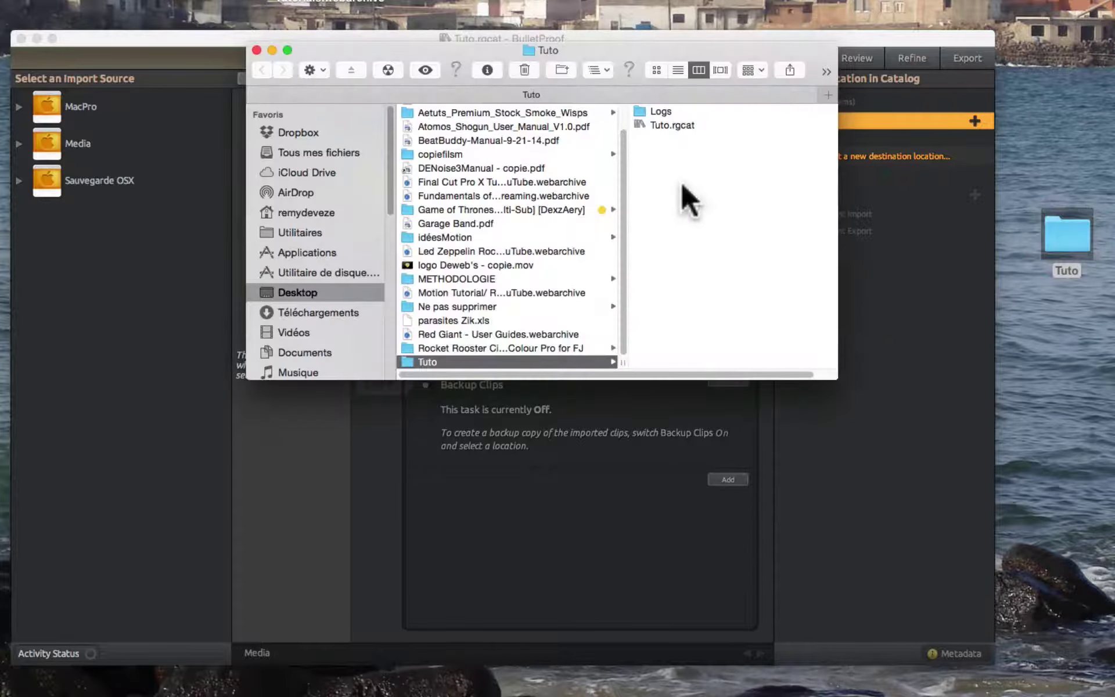
double_click(645, 112)
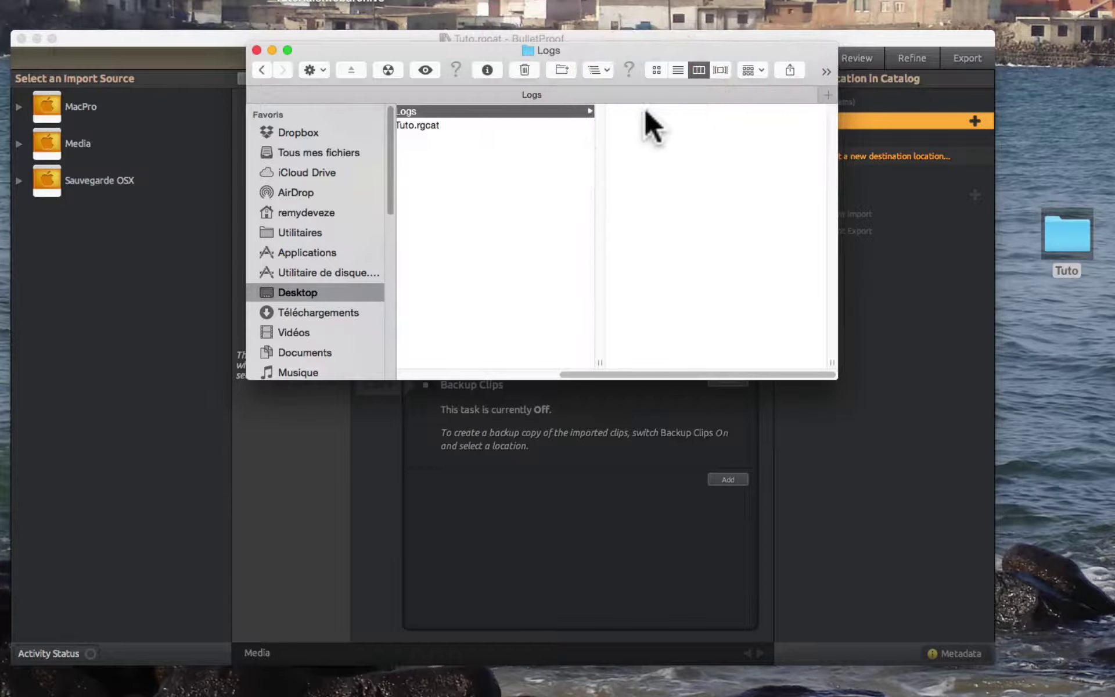
click(416, 125)
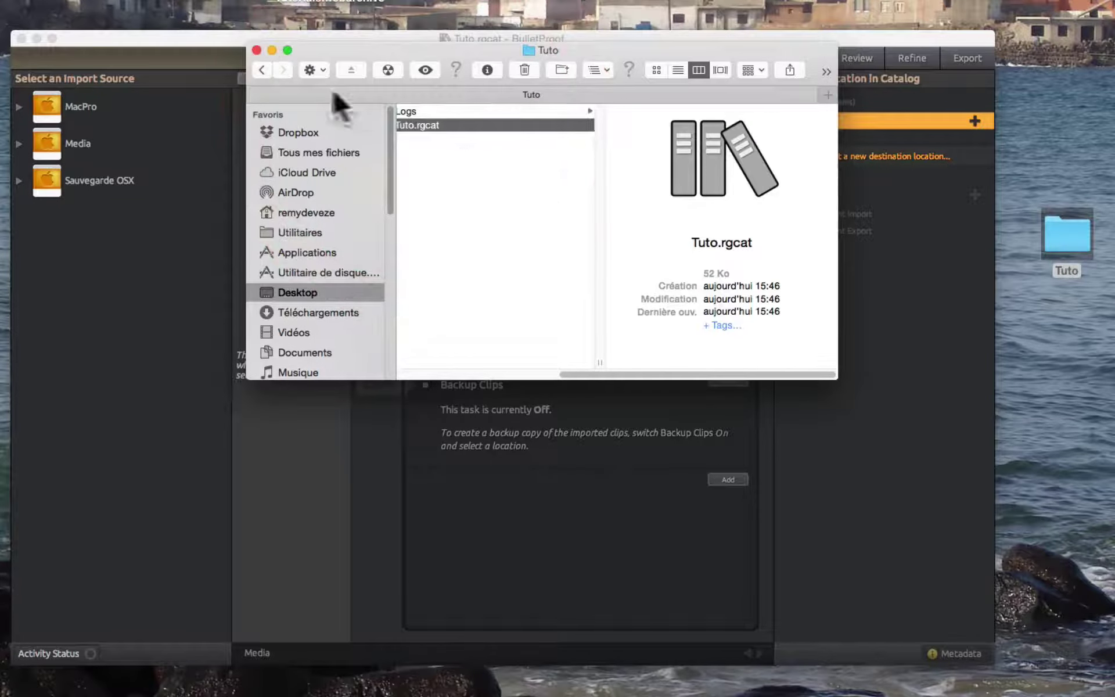
click(257, 50)
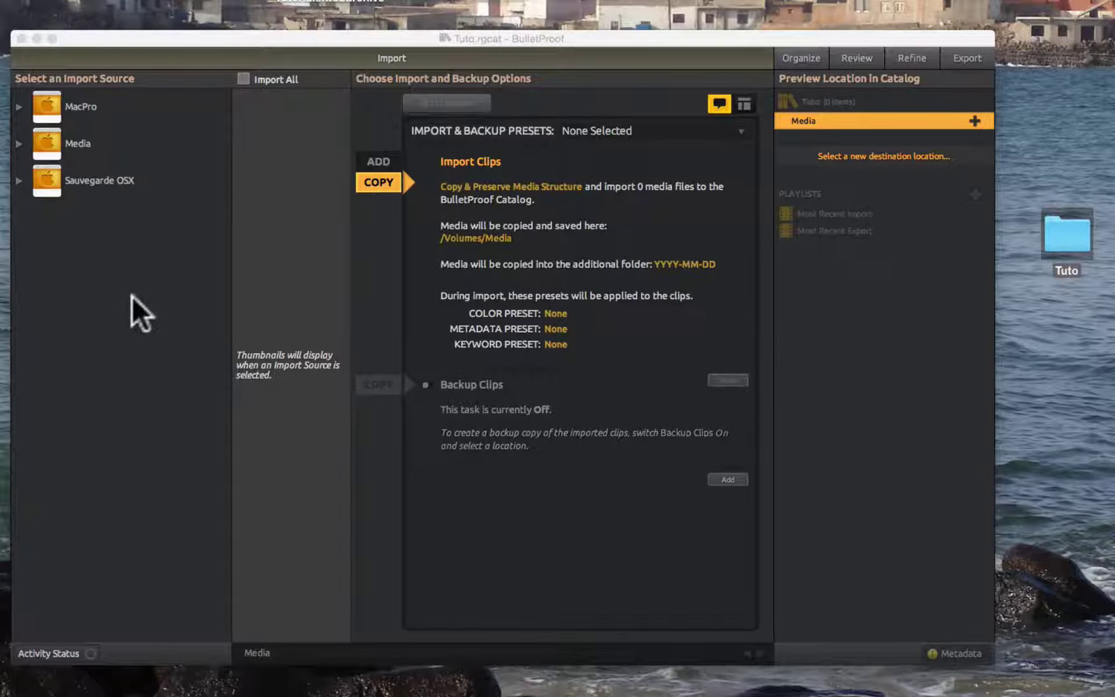
- Return to BulletProof and choose the Sauvegarde OSX drive as the import source
click(71, 210)
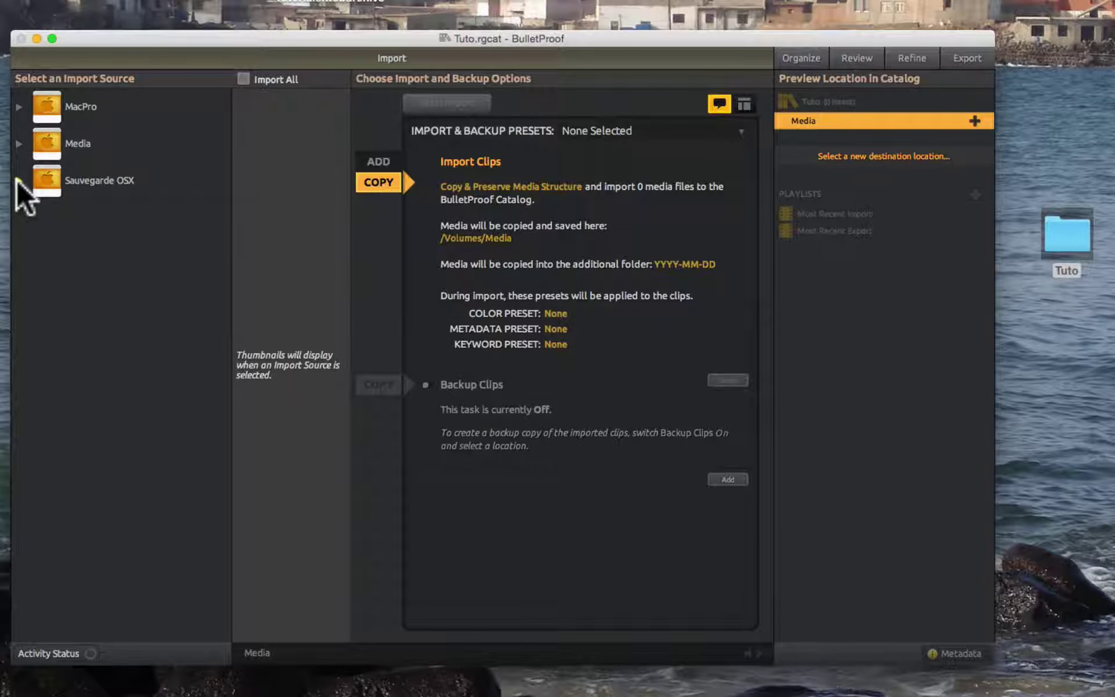
click(18, 180)
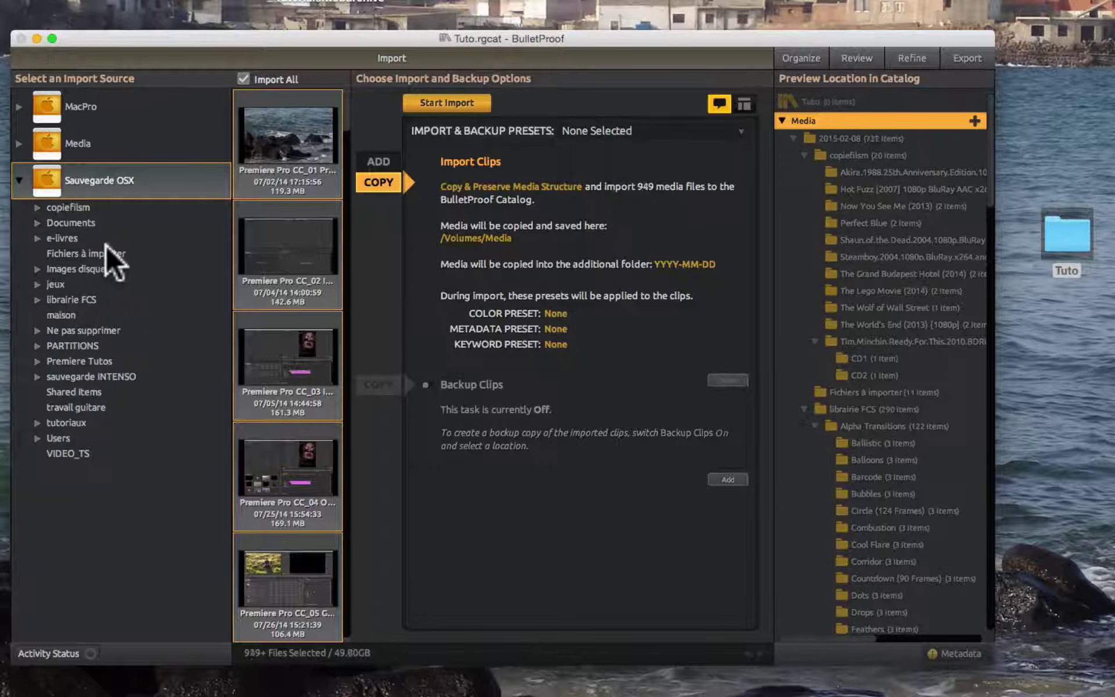
- Narrow the import source to the Fichiers à importer folder and browse its 11 clip thumbnails
click(71, 254)
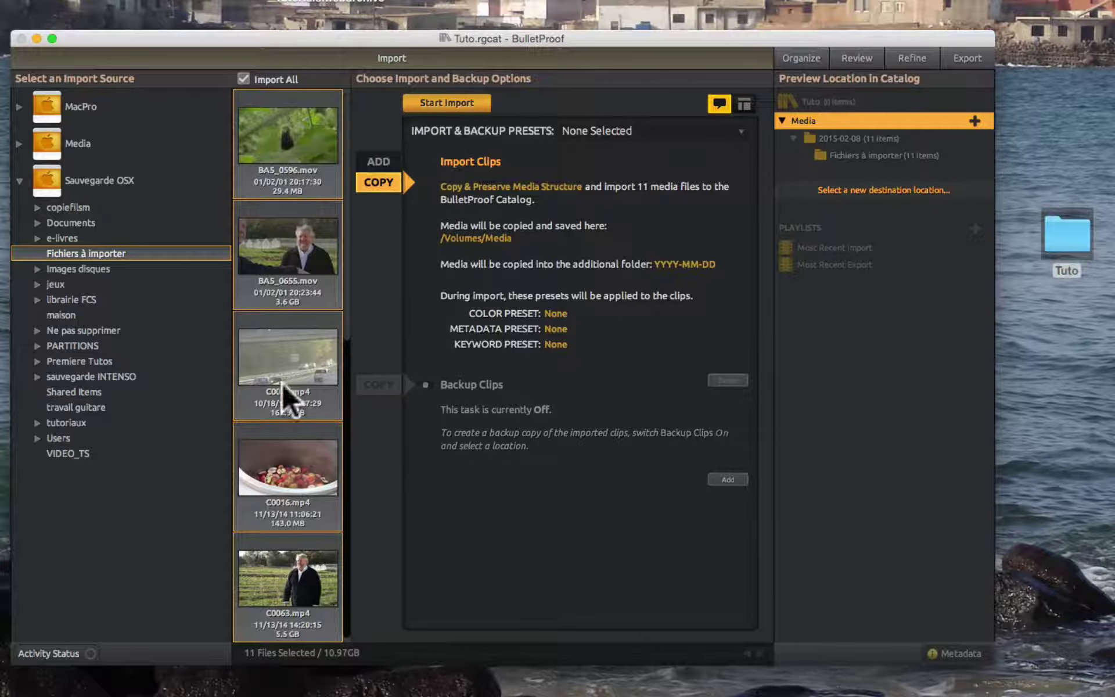
scroll(281, 385, down, 3)
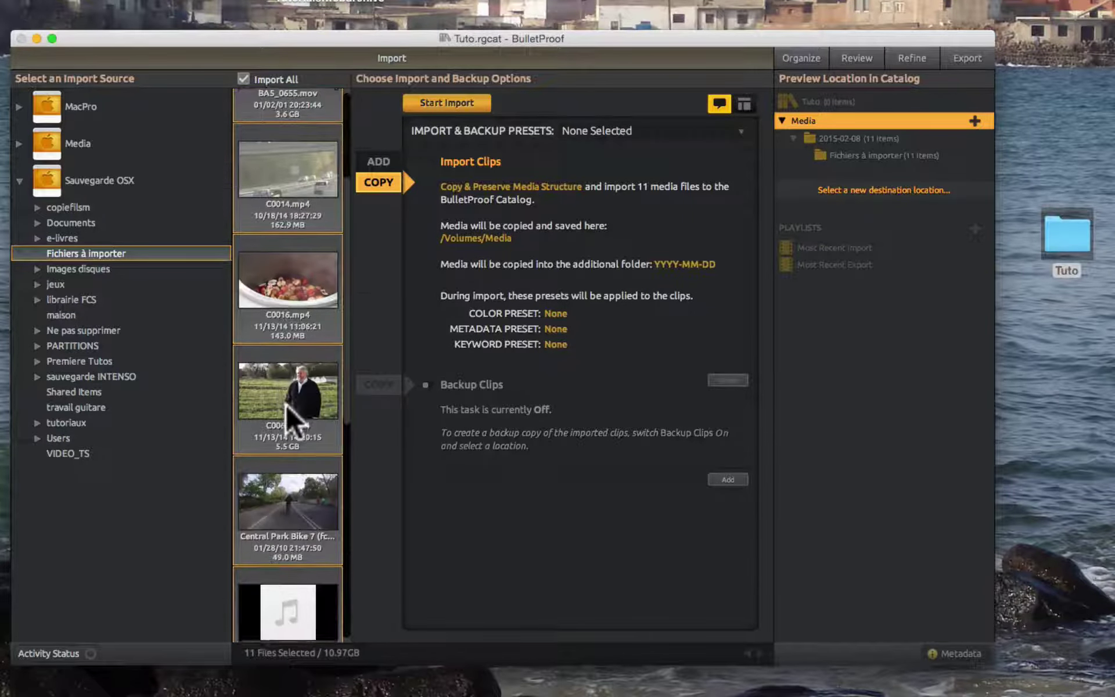
scroll(284, 403, down, 5)
scroll(270, 444, down, 5)
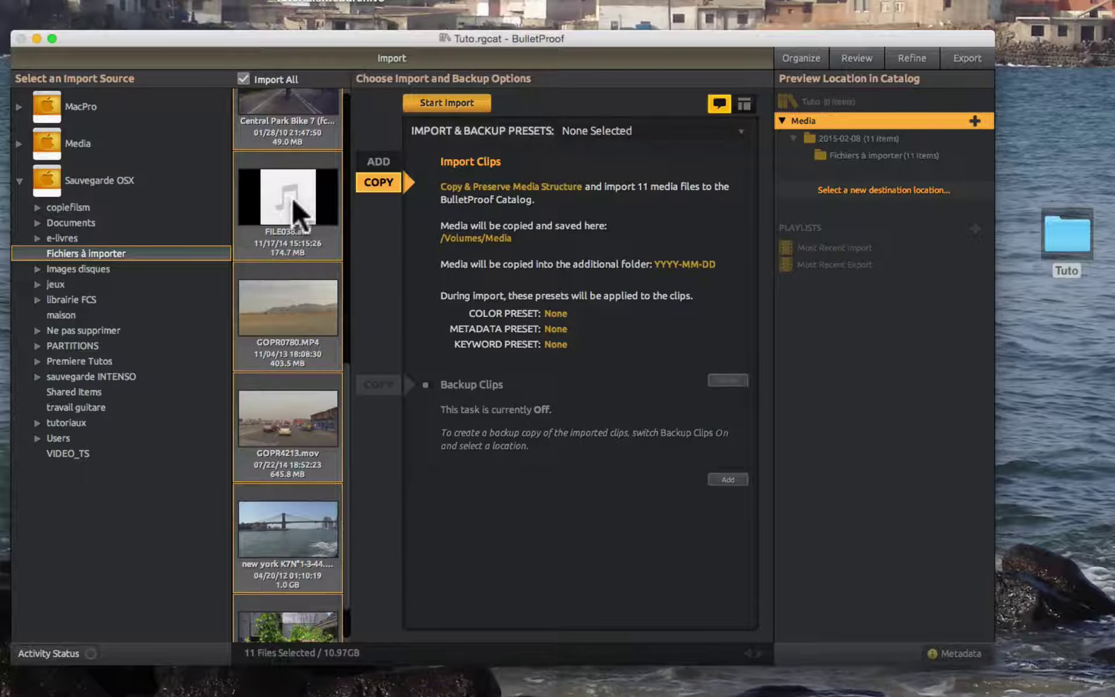
scroll(292, 216, up, 2)
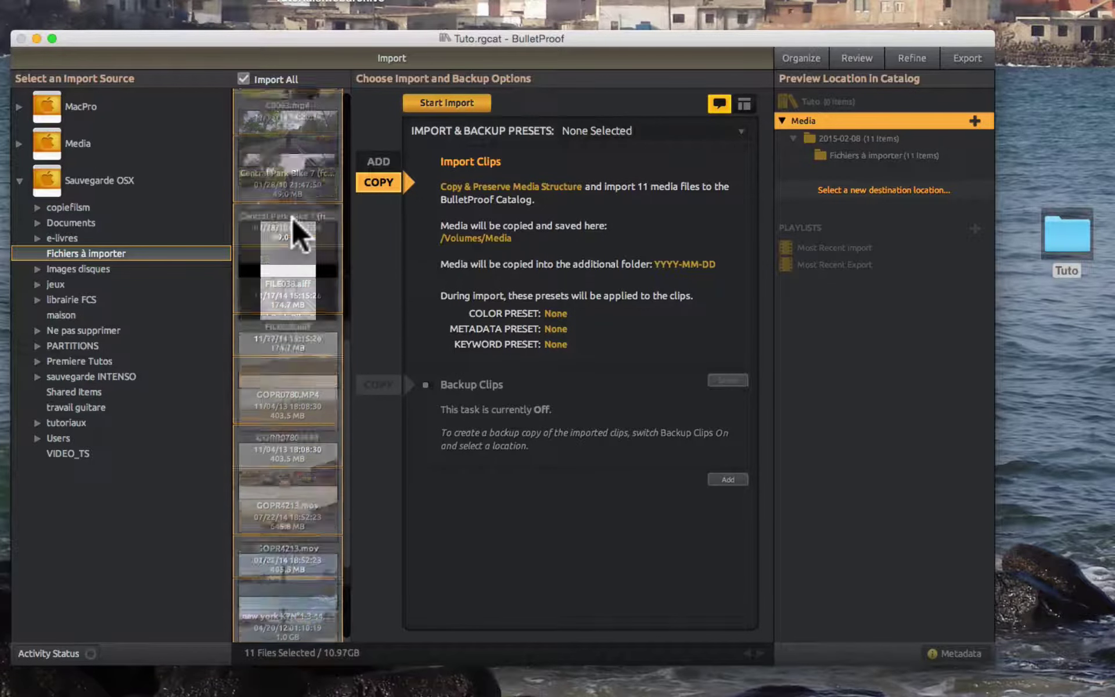
scroll(292, 218, up, 2)
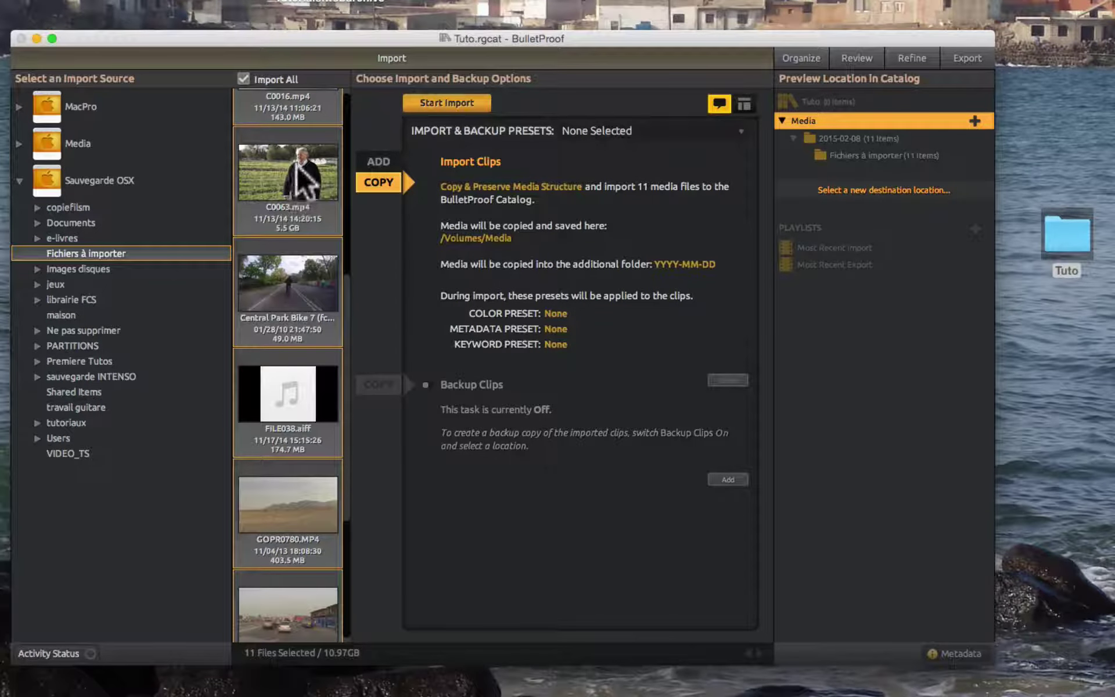
scroll(281, 308, down, 4)
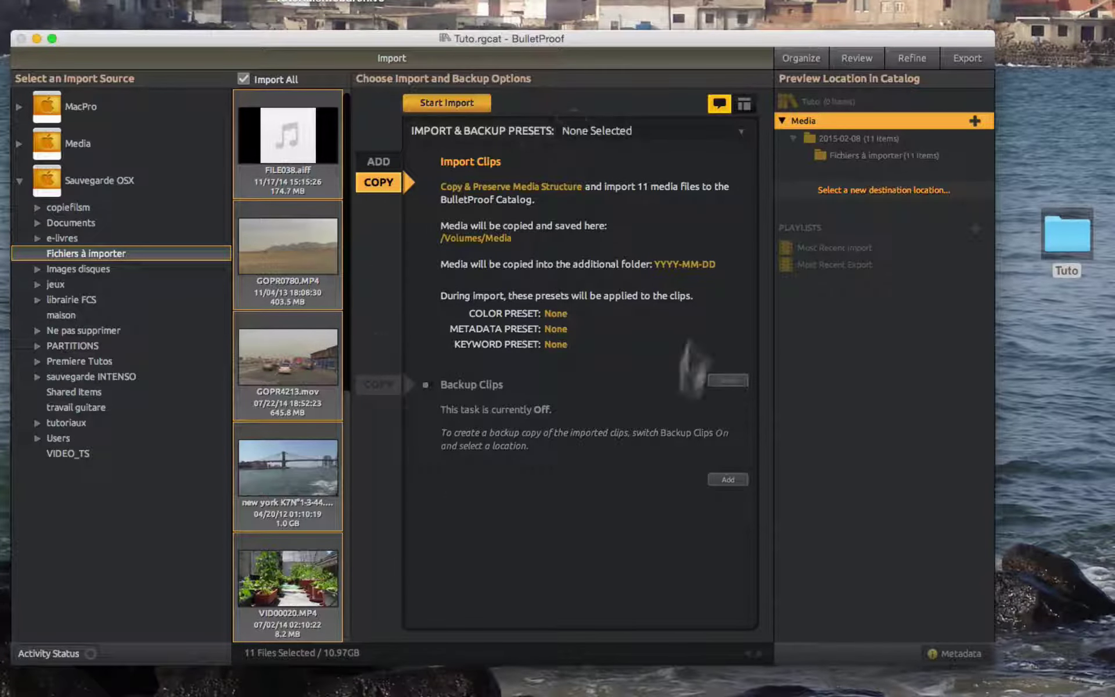
click(388, 161)
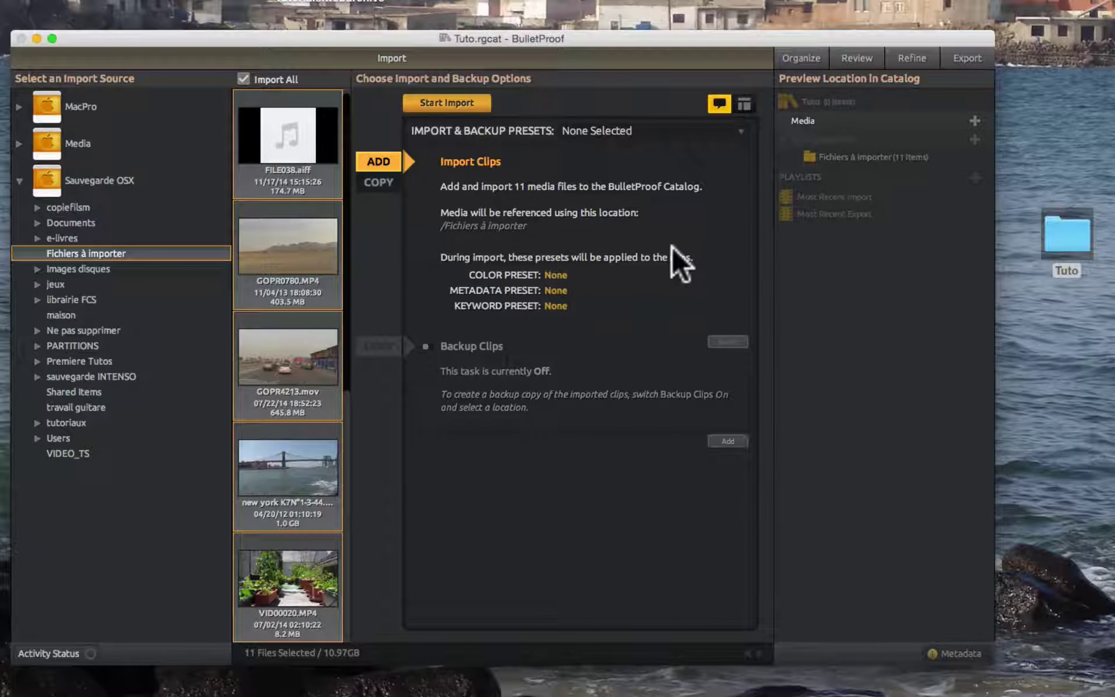
click(378, 186)
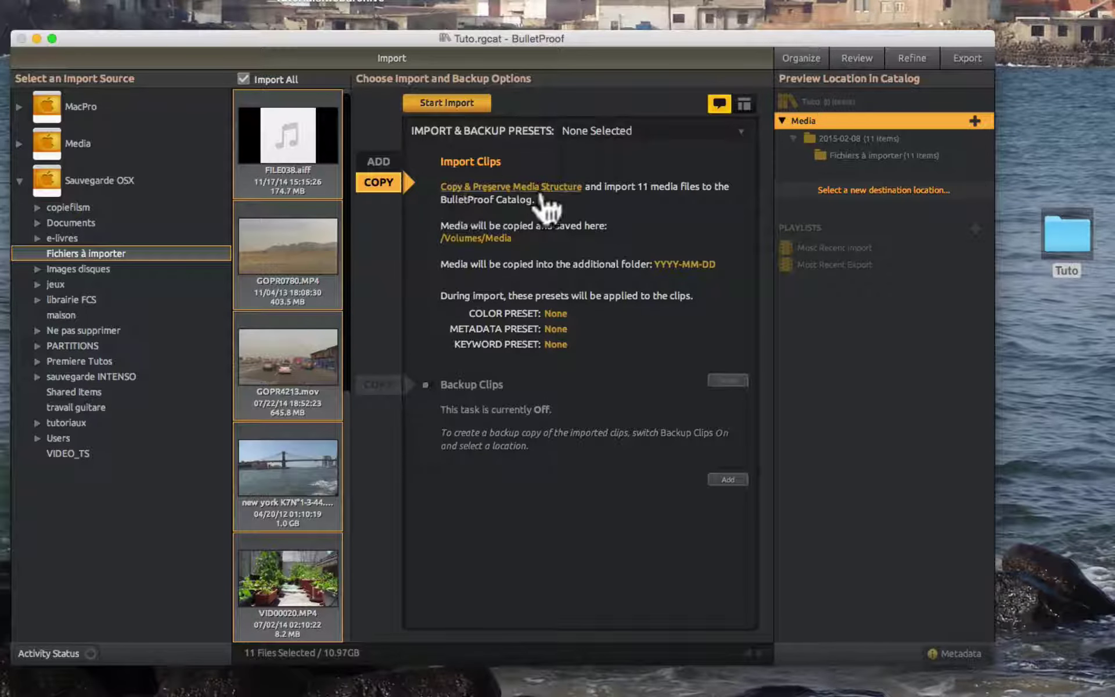
mouse_move(548, 209)
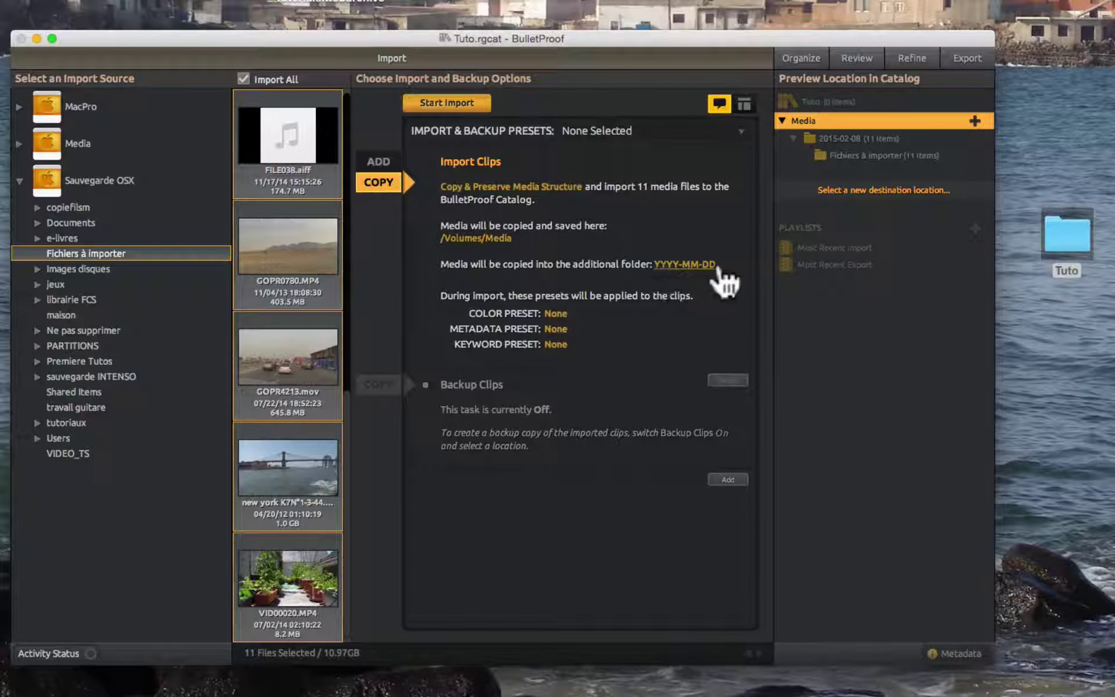
mouse_move(720, 273)
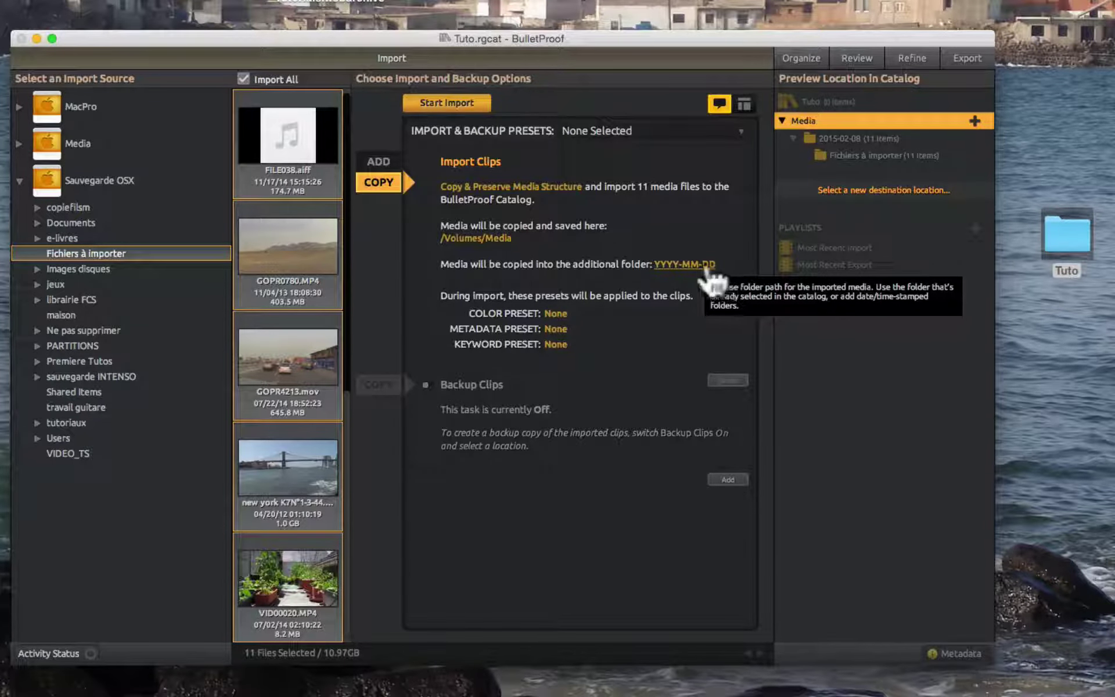
click(693, 263)
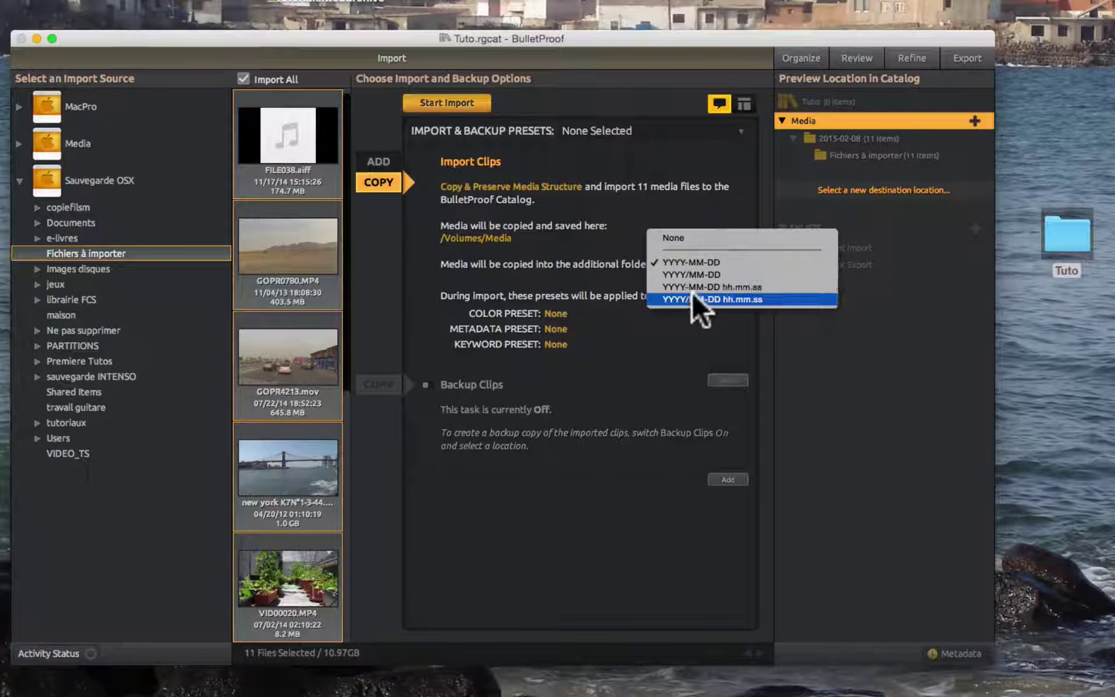
click(583, 245)
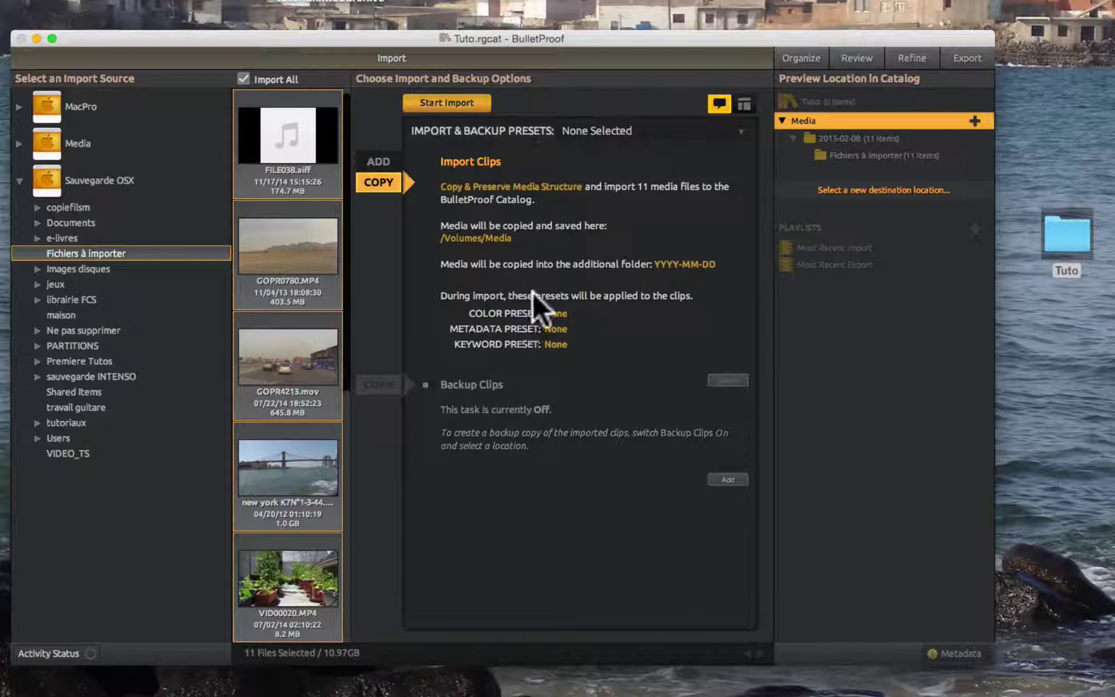
- Apply the copyright metadata preset to imports, keeping the color and keyword presets at None
click(561, 315)
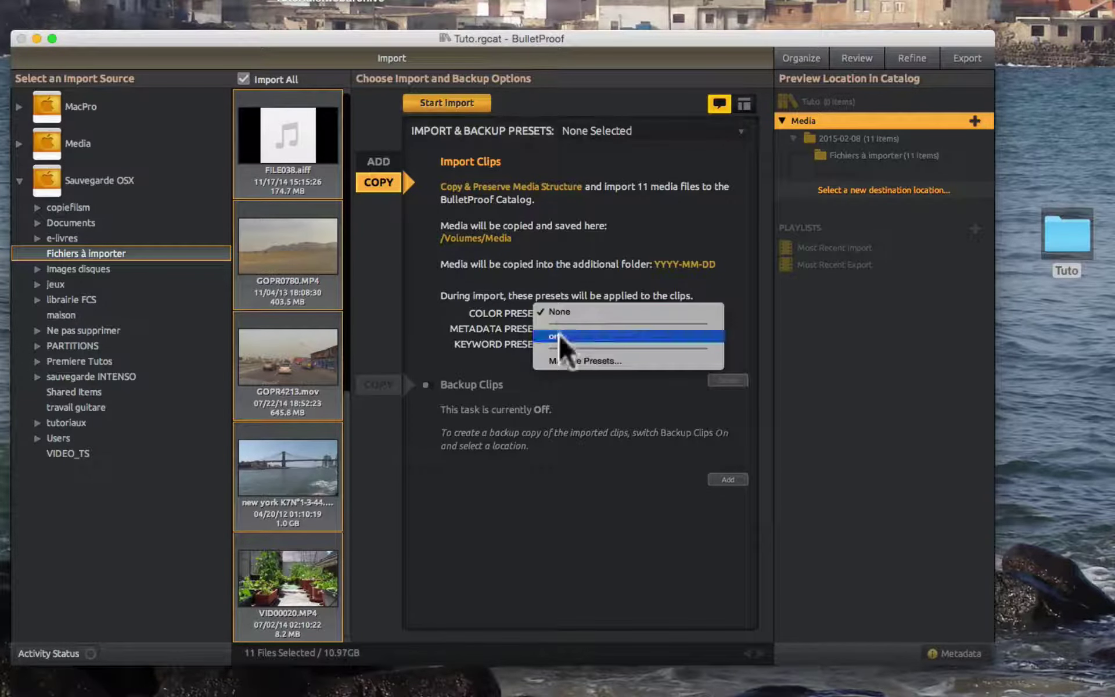
click(654, 229)
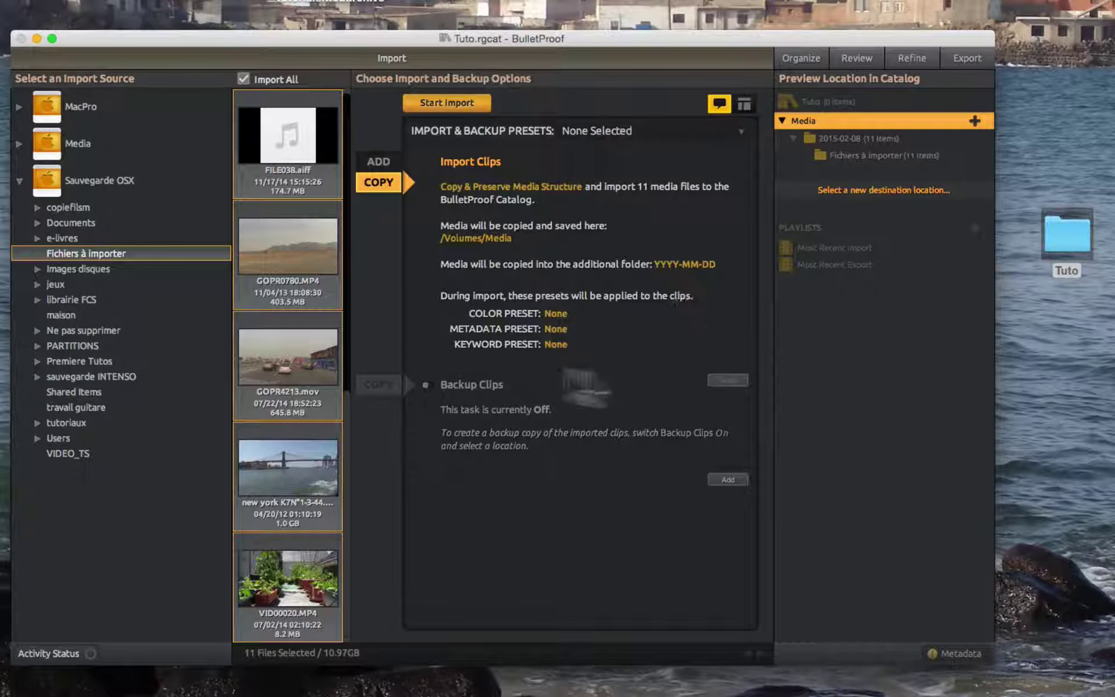
click(557, 328)
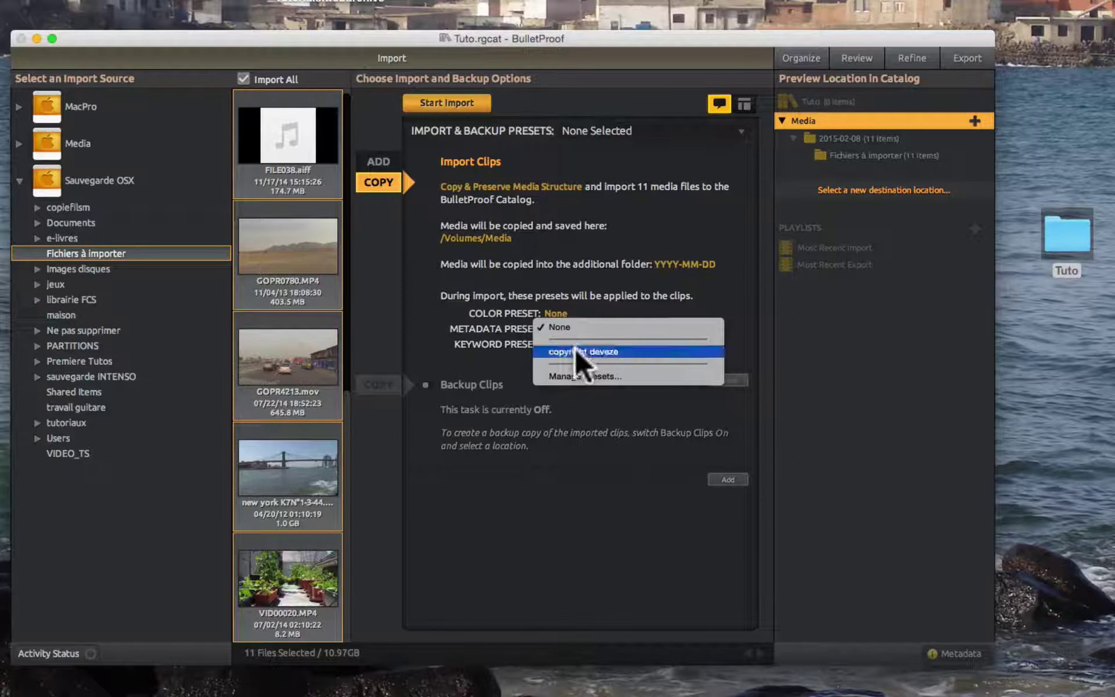
click(574, 349)
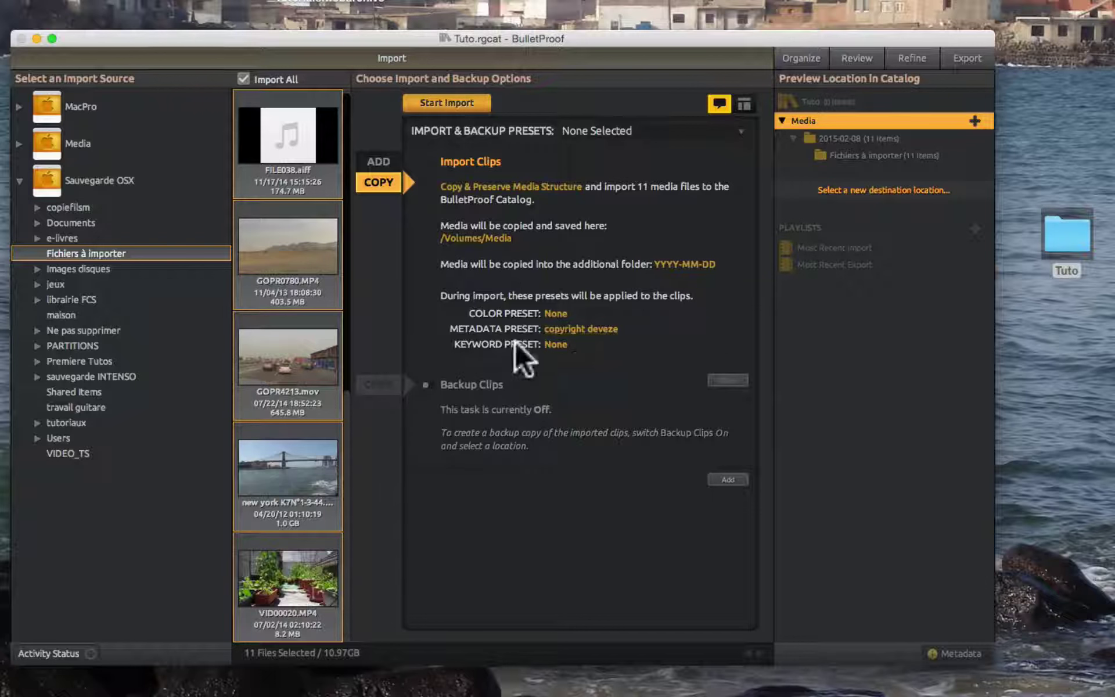
click(557, 345)
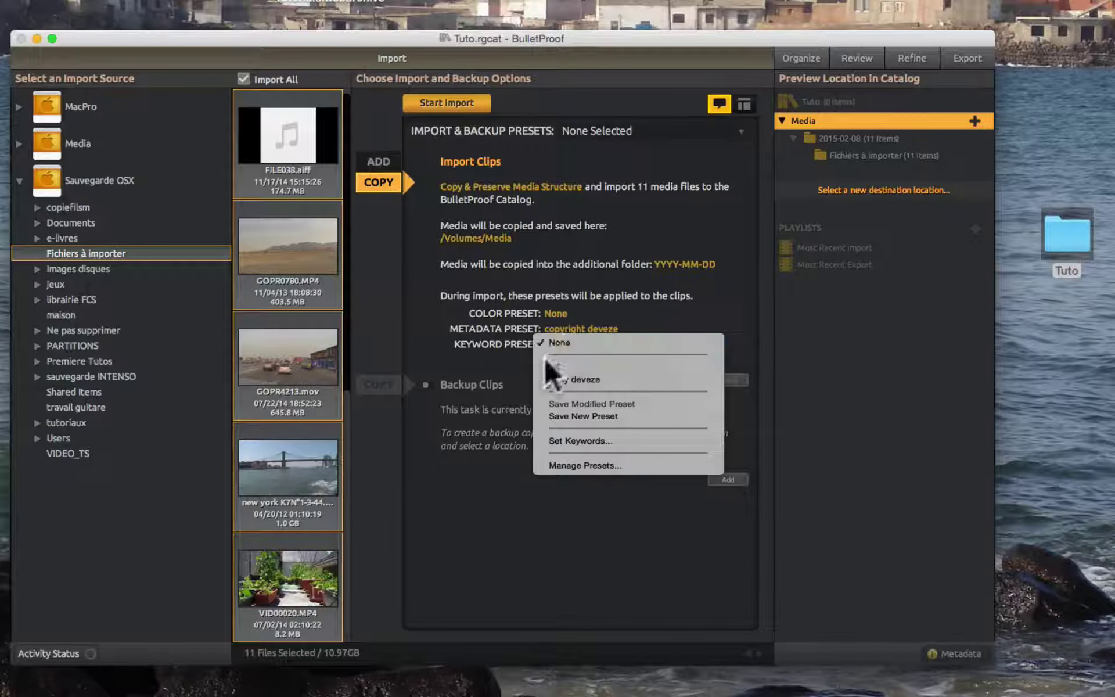
click(464, 355)
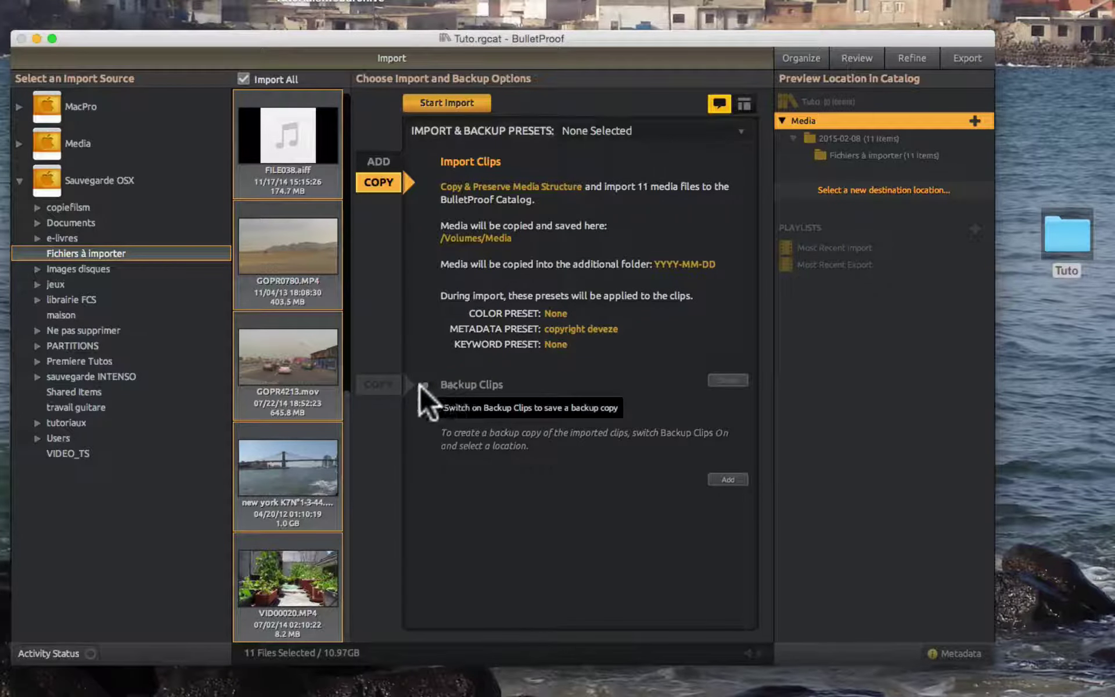
- Turn on Backup Clips and set the backup location to /Volumes/MacPro/
click(425, 384)
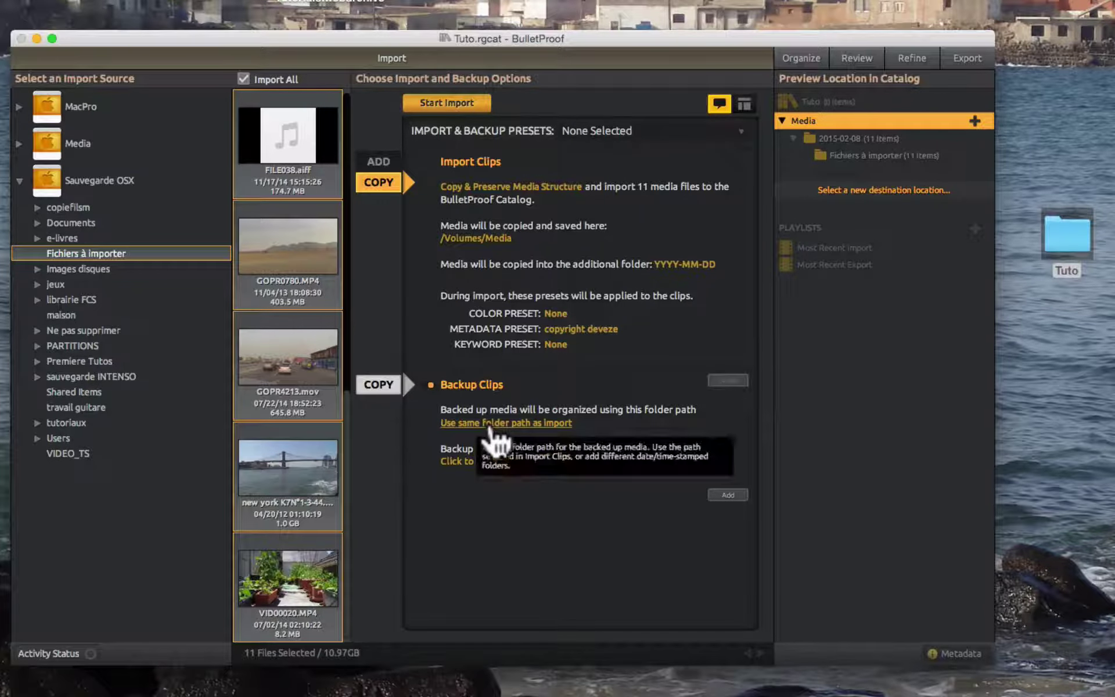
click(489, 422)
click(555, 386)
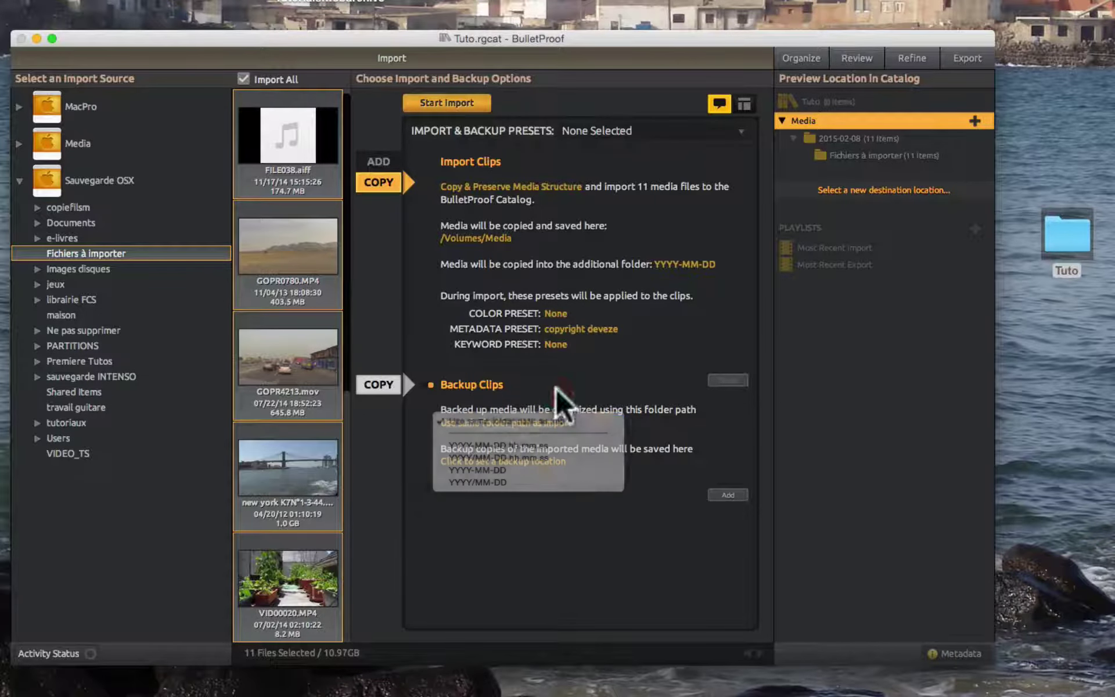
click(488, 460)
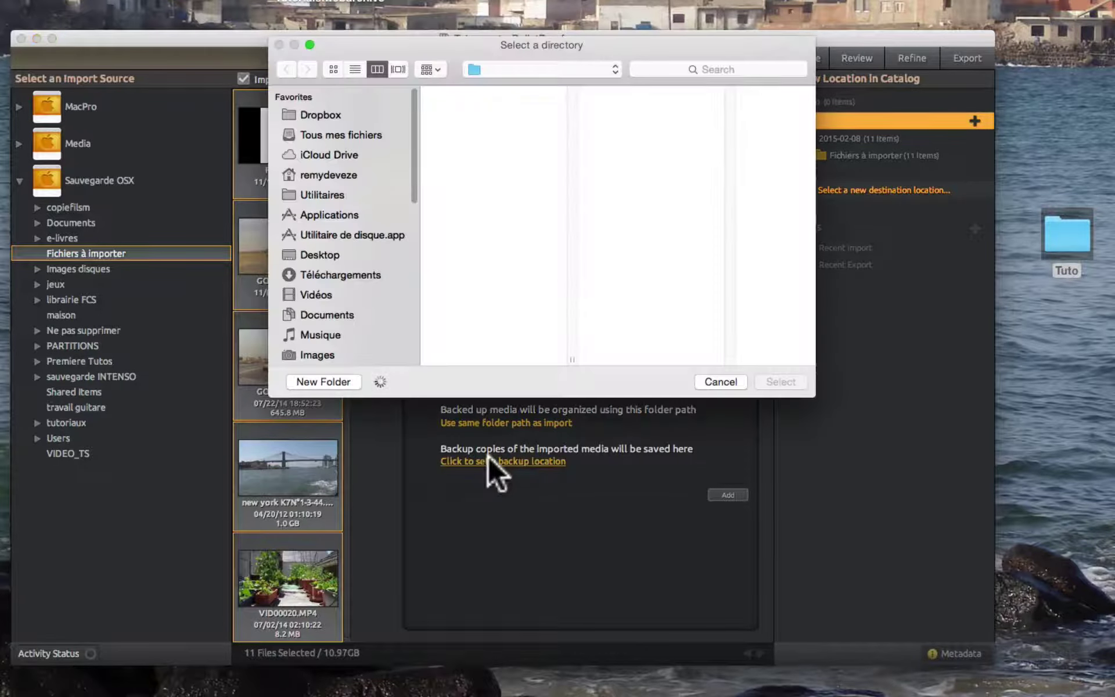
scroll(331, 290, down, 5)
click(325, 250)
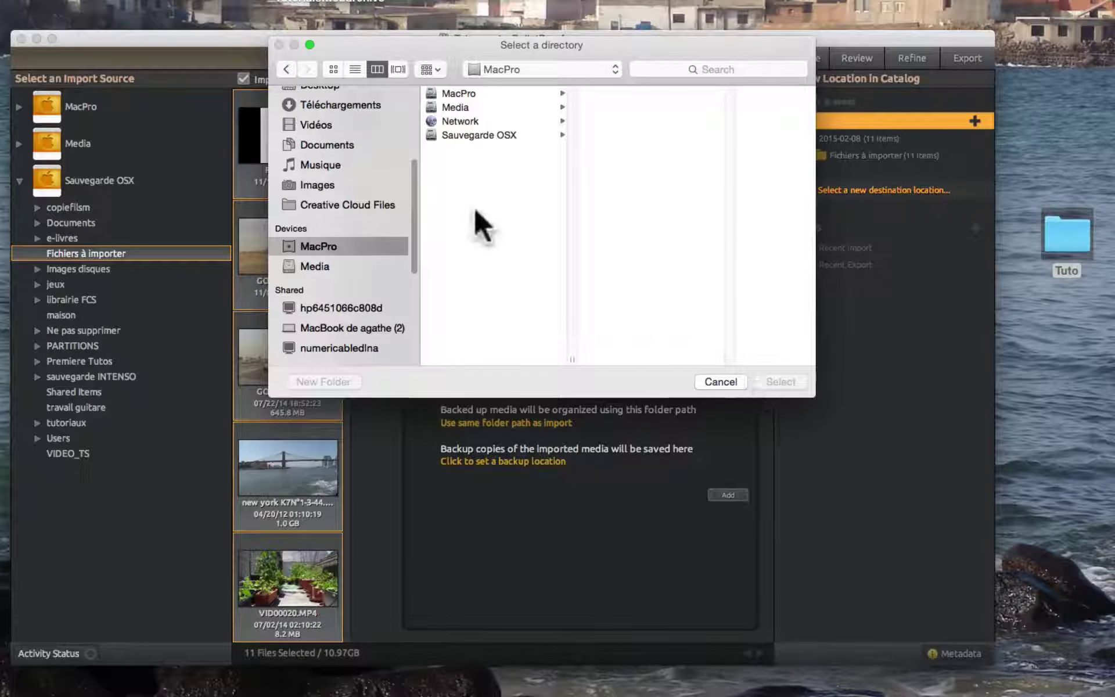
click(442, 93)
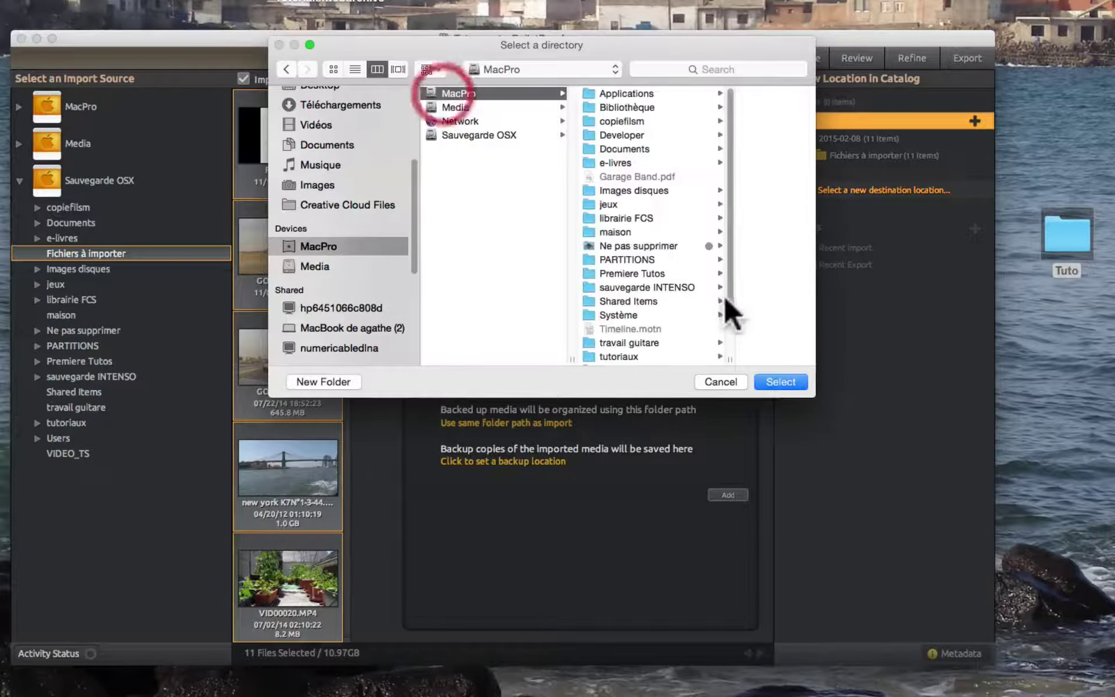
click(784, 382)
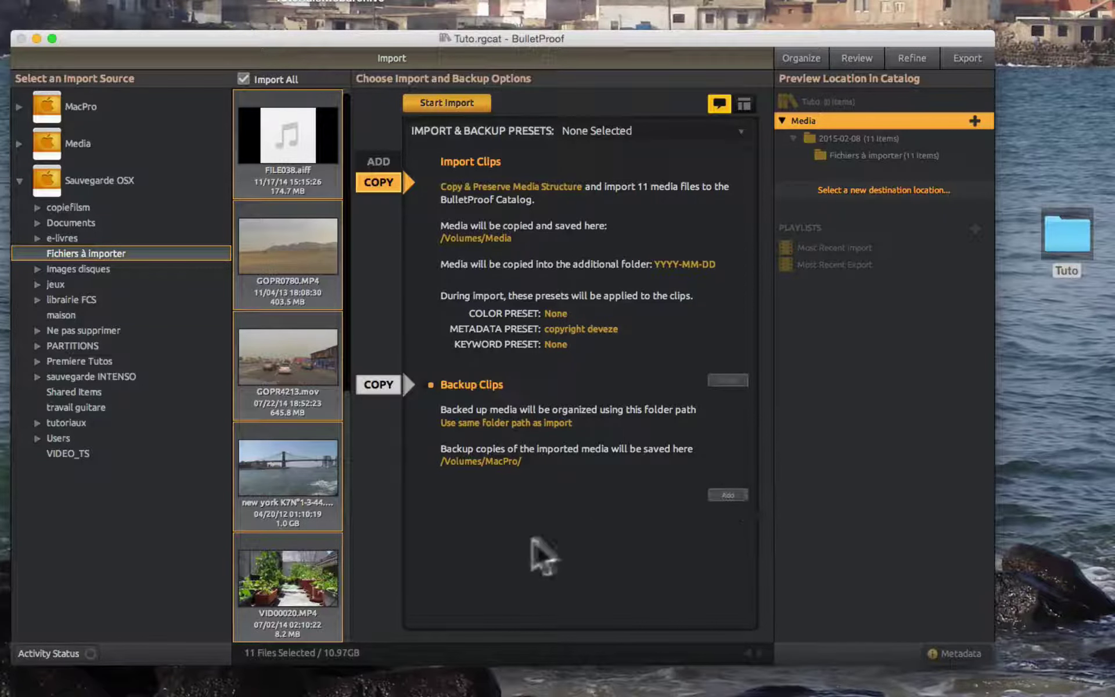
- Add a second backup task and point its location at the Sauvegarde OSX volume
click(734, 493)
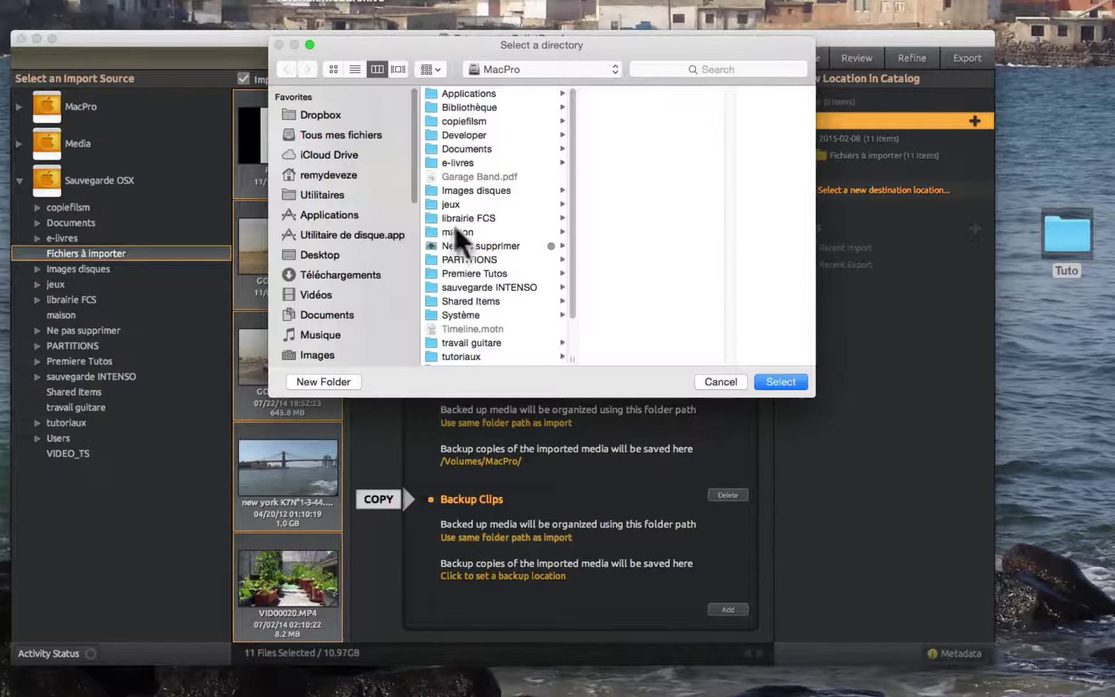
scroll(318, 304, down, 10)
scroll(317, 299, up, 1)
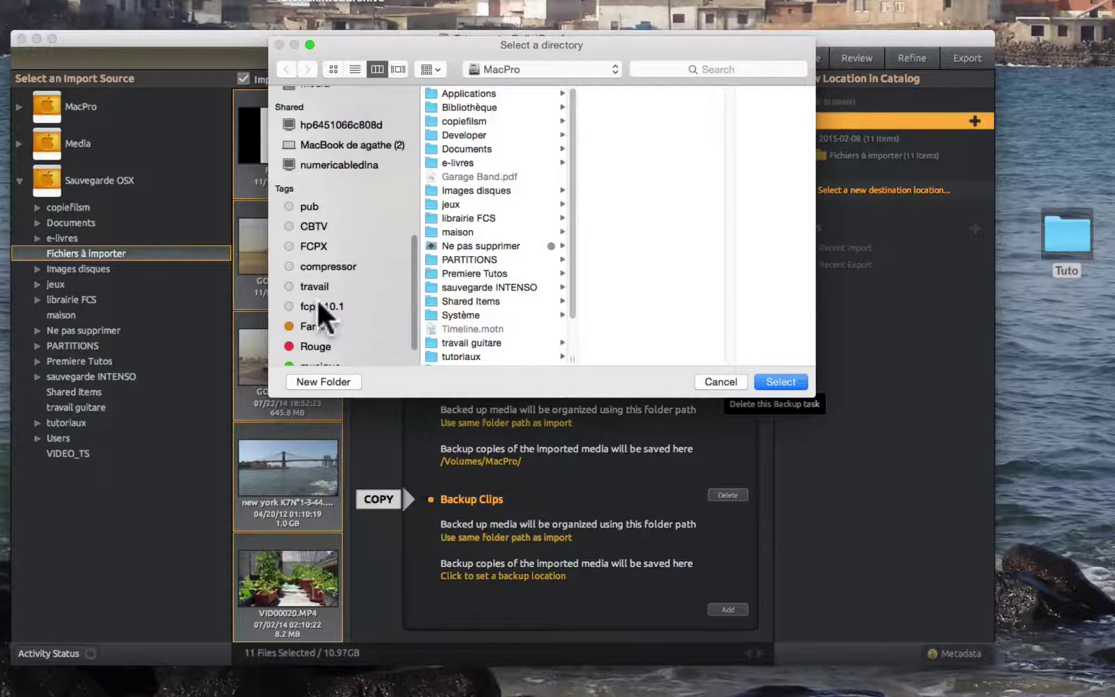
scroll(317, 299, up, 4)
click(321, 169)
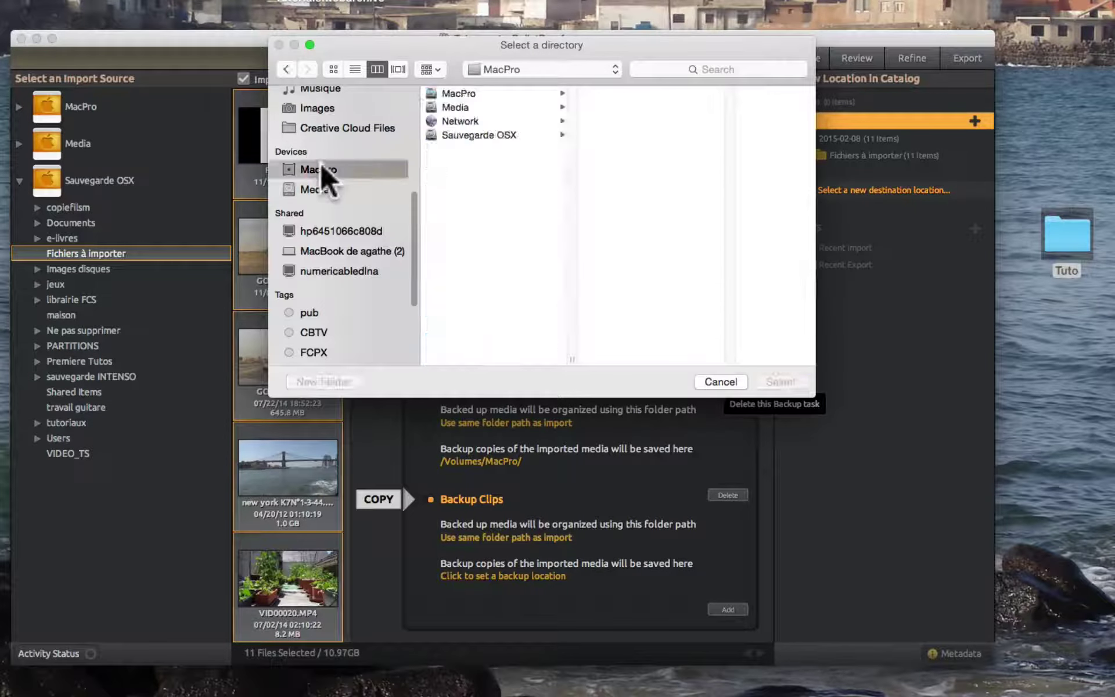
click(459, 135)
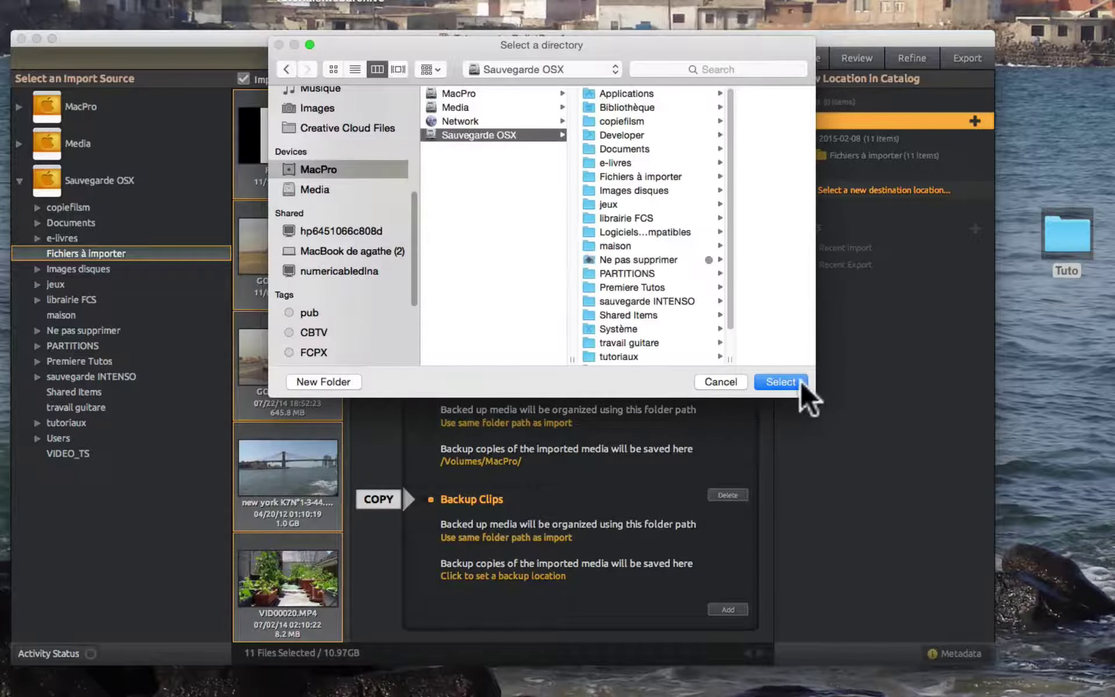
click(800, 383)
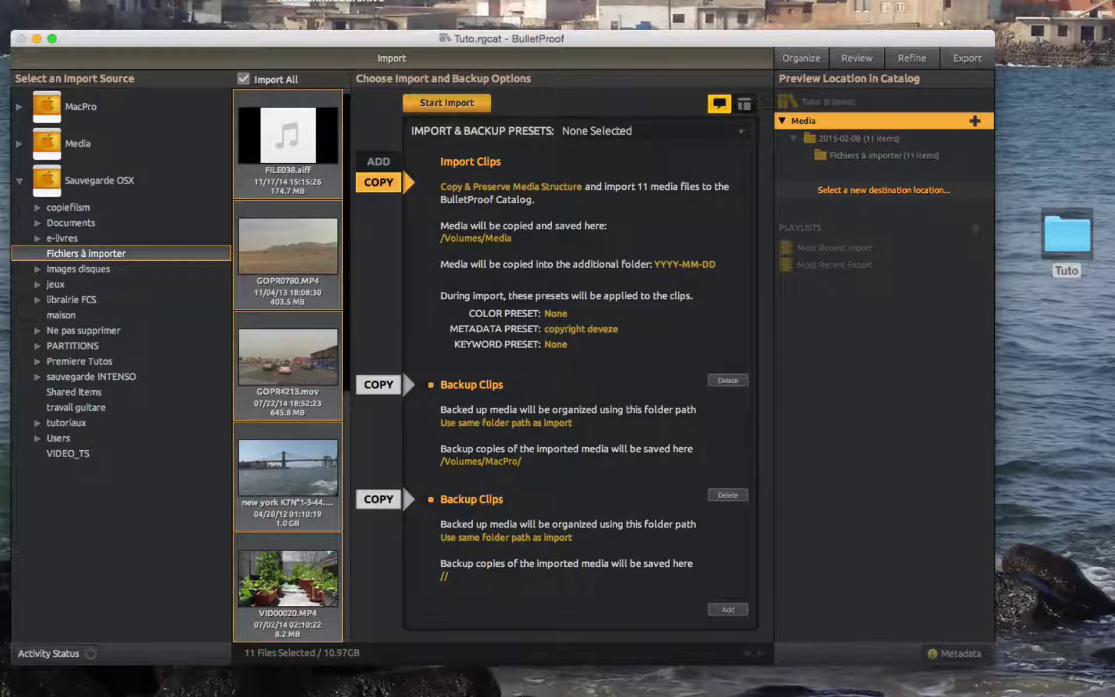
- Remove the second backup task, switch Backup Clips off, and add the clips by reference
click(732, 494)
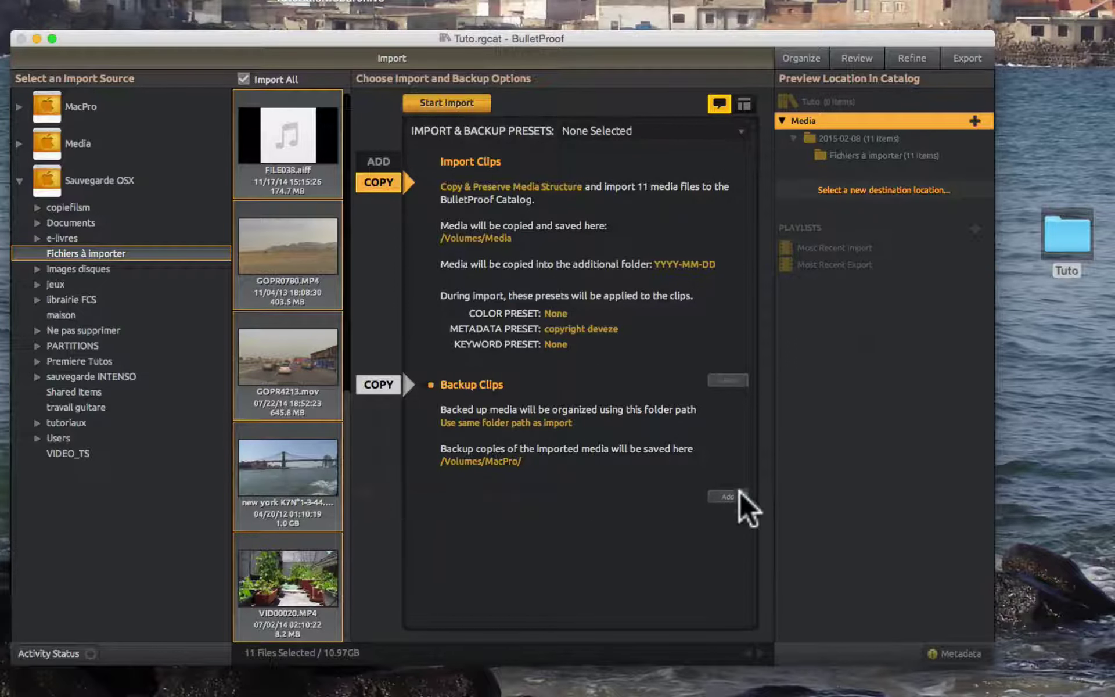
click(446, 383)
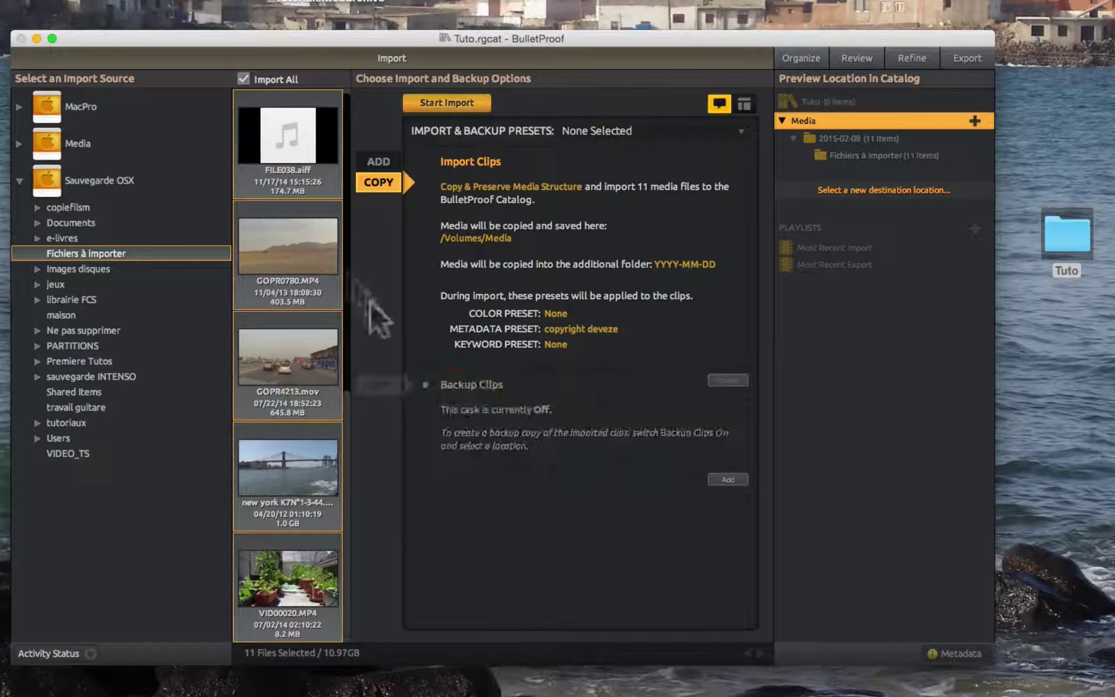
click(378, 162)
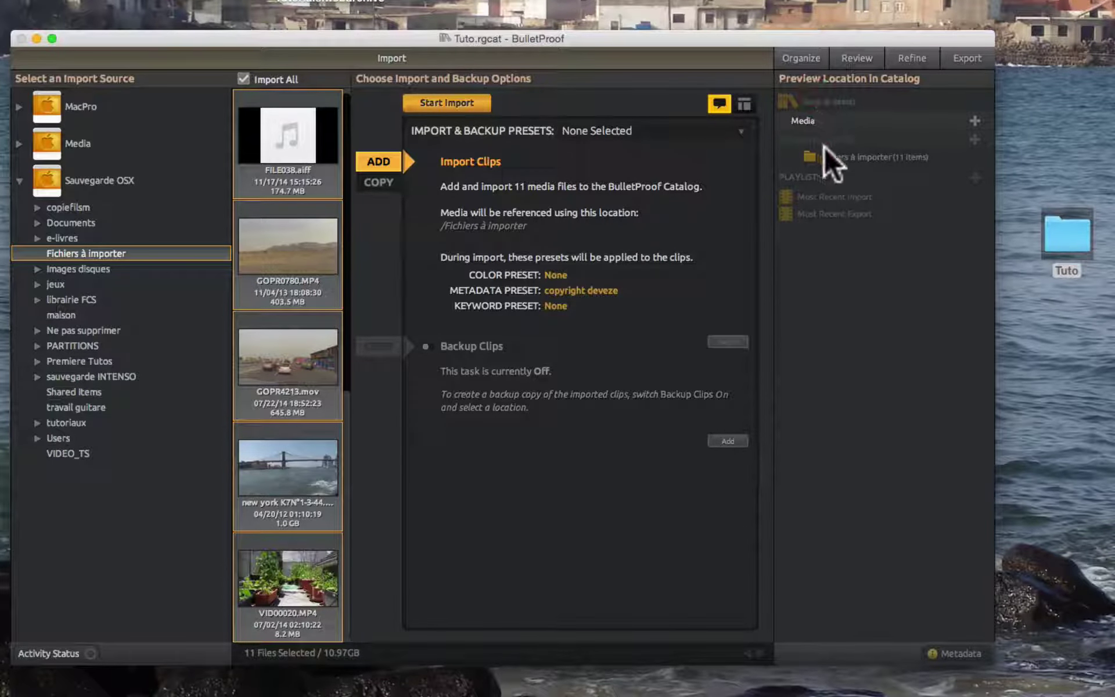
- Start importing the 11 clips and inspect the Tuto catalog's Caches folder in Finder meanwhile
click(446, 102)
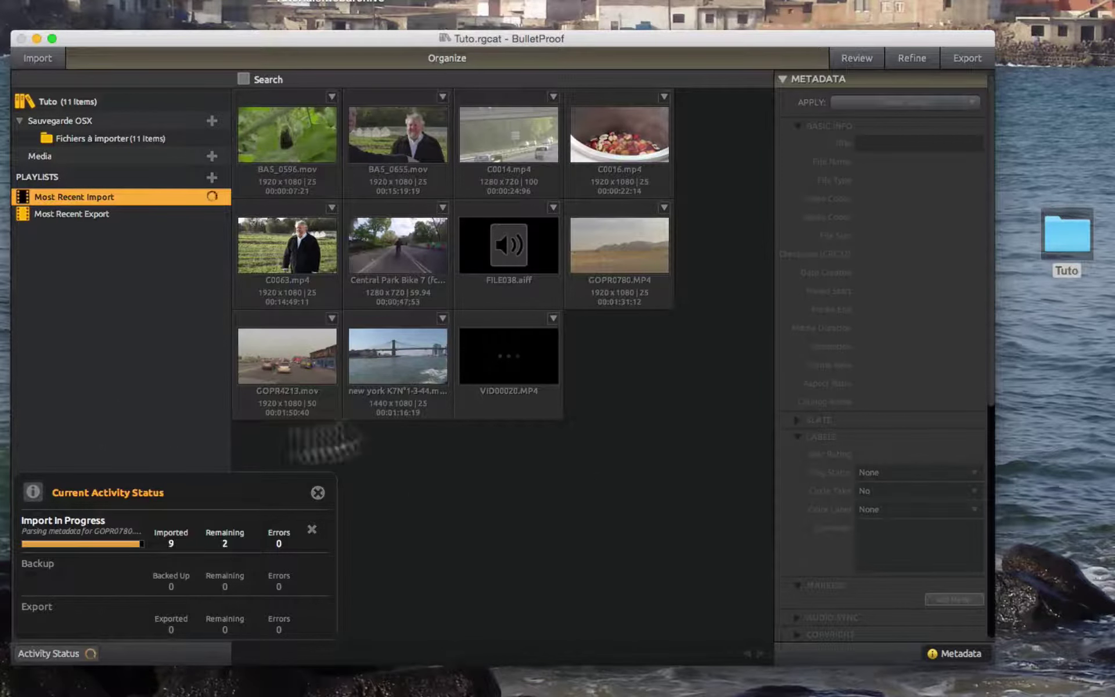
click(1062, 235)
double_click(1063, 238)
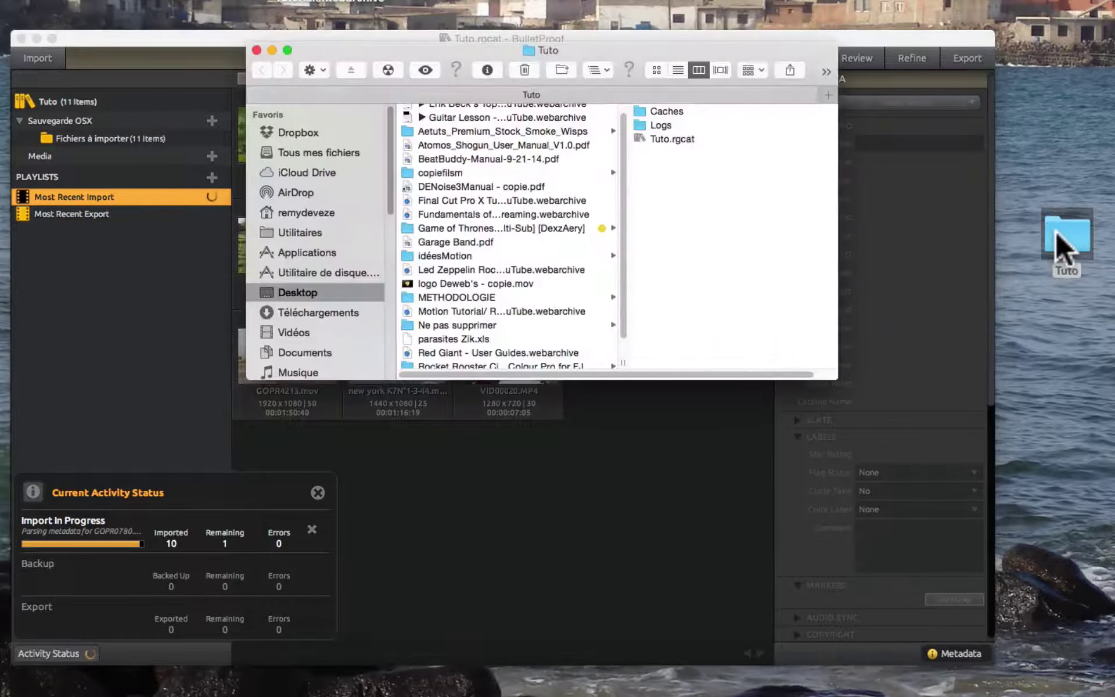
click(664, 111)
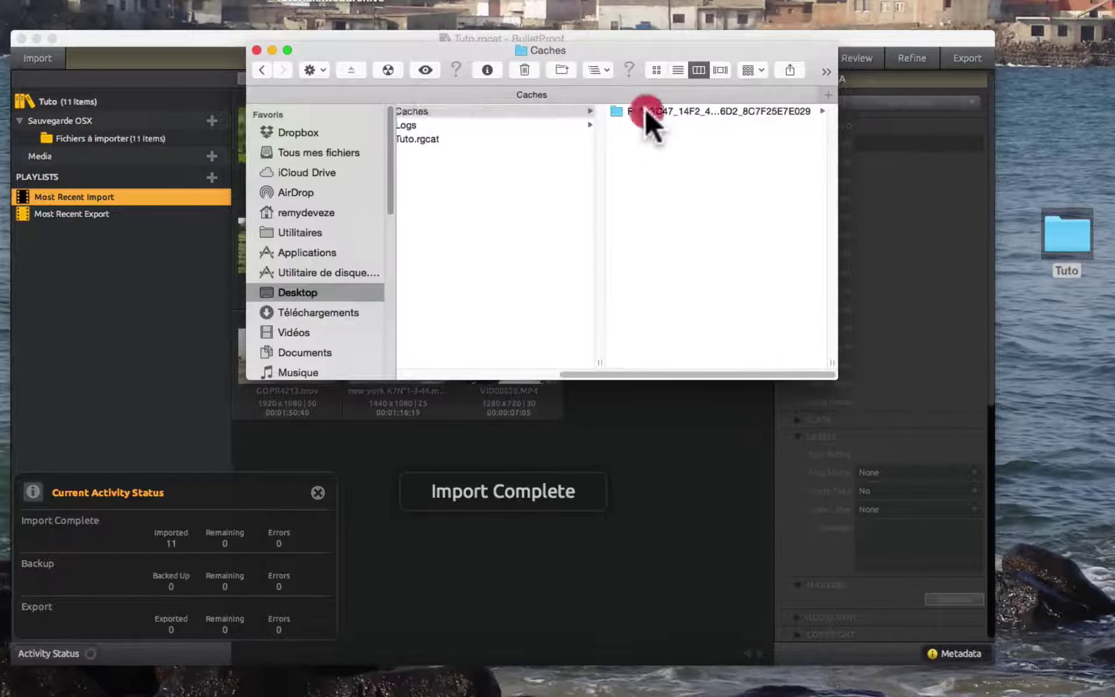
double_click(644, 110)
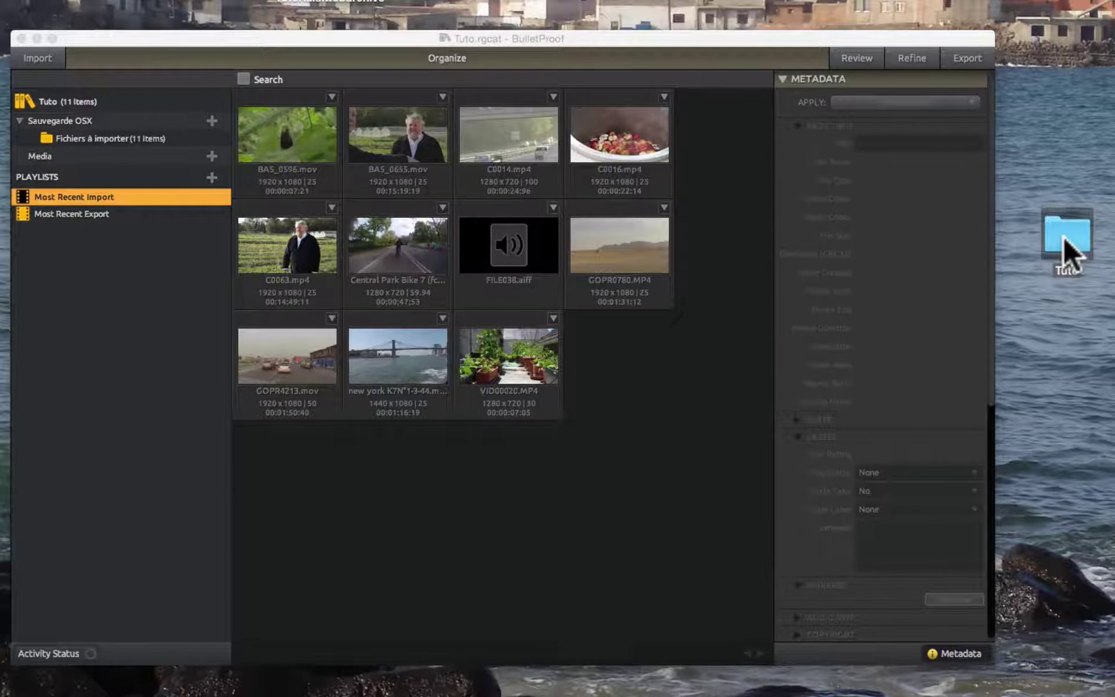
mouse_move(1064, 237)
mouse_down()
mouse_move(134, 233)
mouse_move(8, 136)
mouse_up()
- Switch back to BulletProof, visit the Organize view, then reopen the Import screen
click(39, 57)
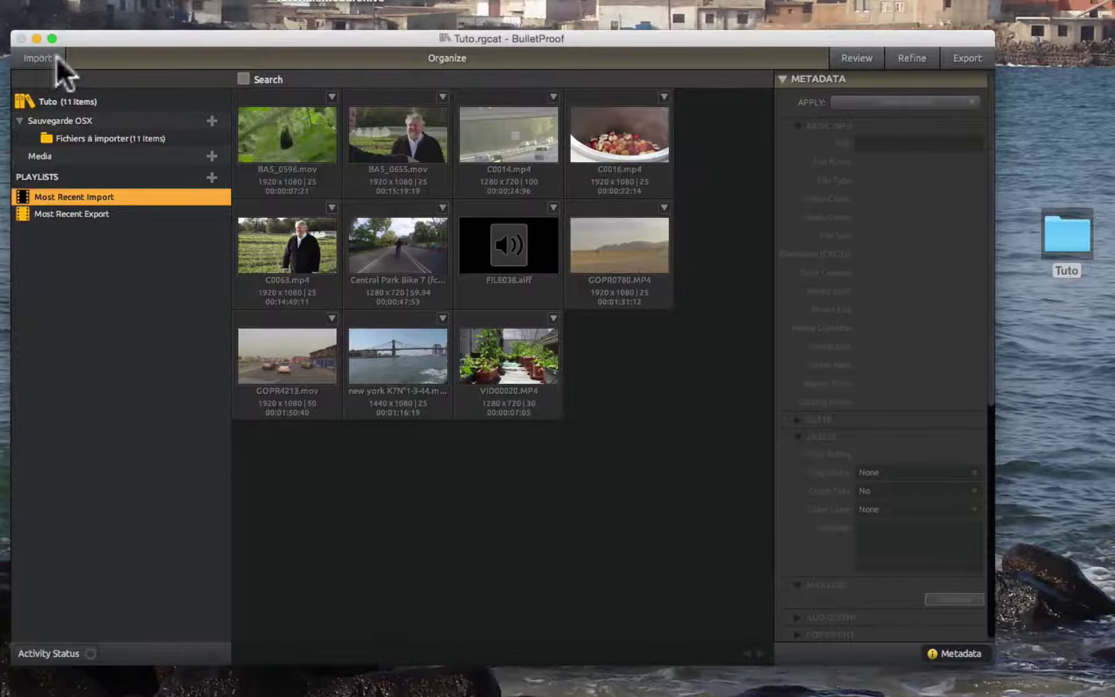
click(40, 58)
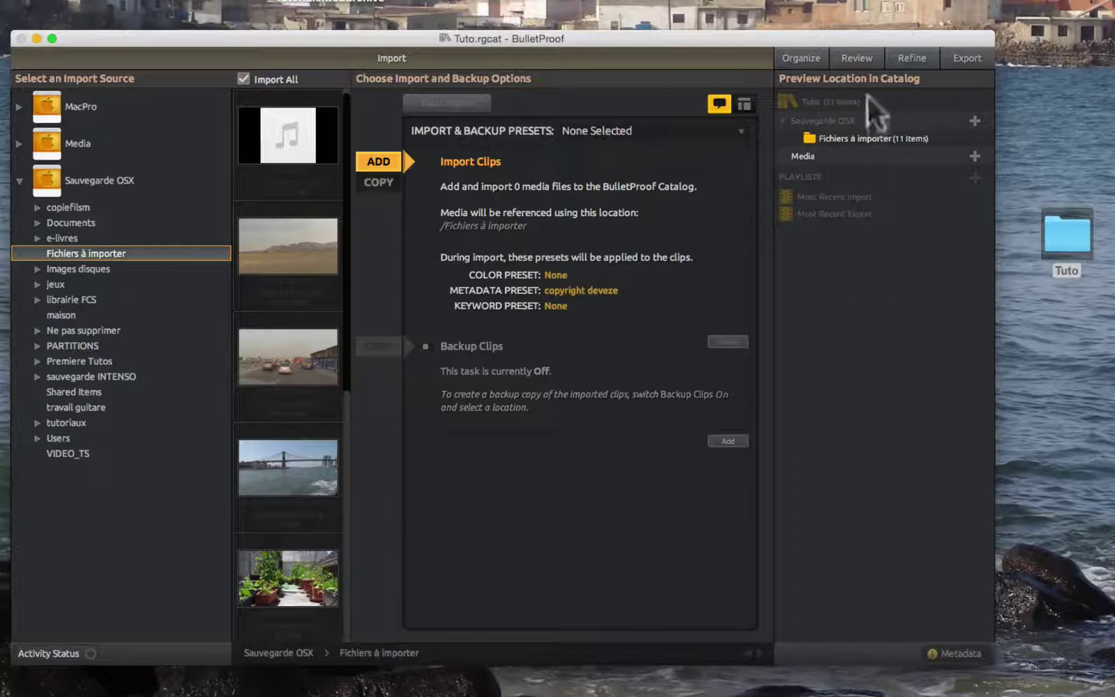
click(796, 57)
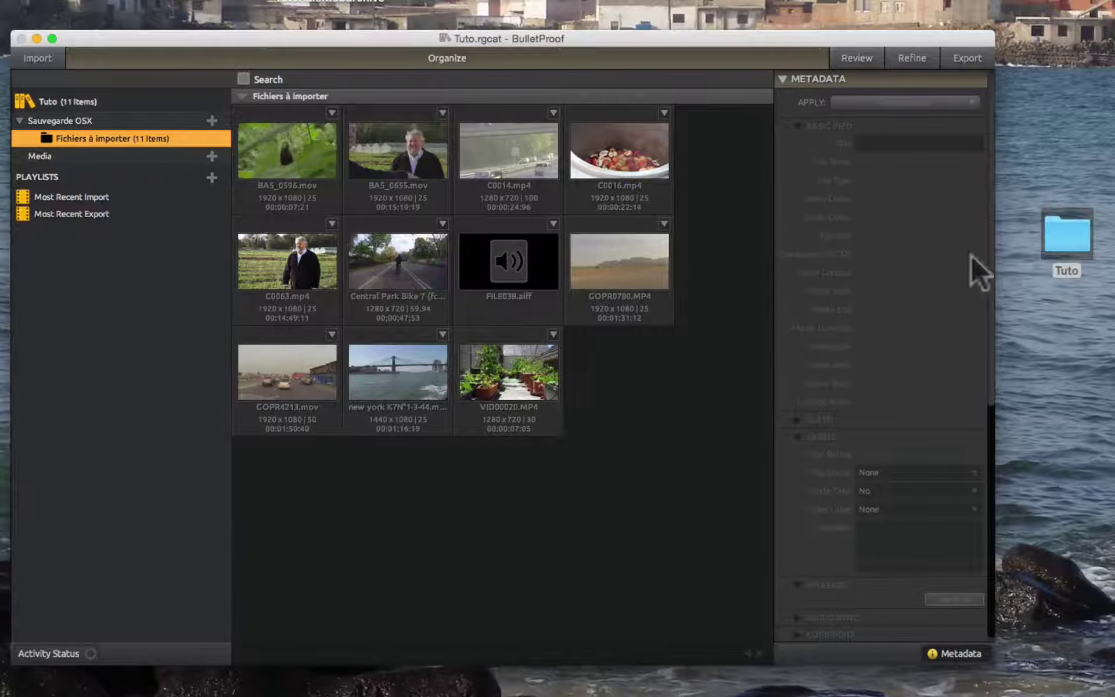
click(32, 58)
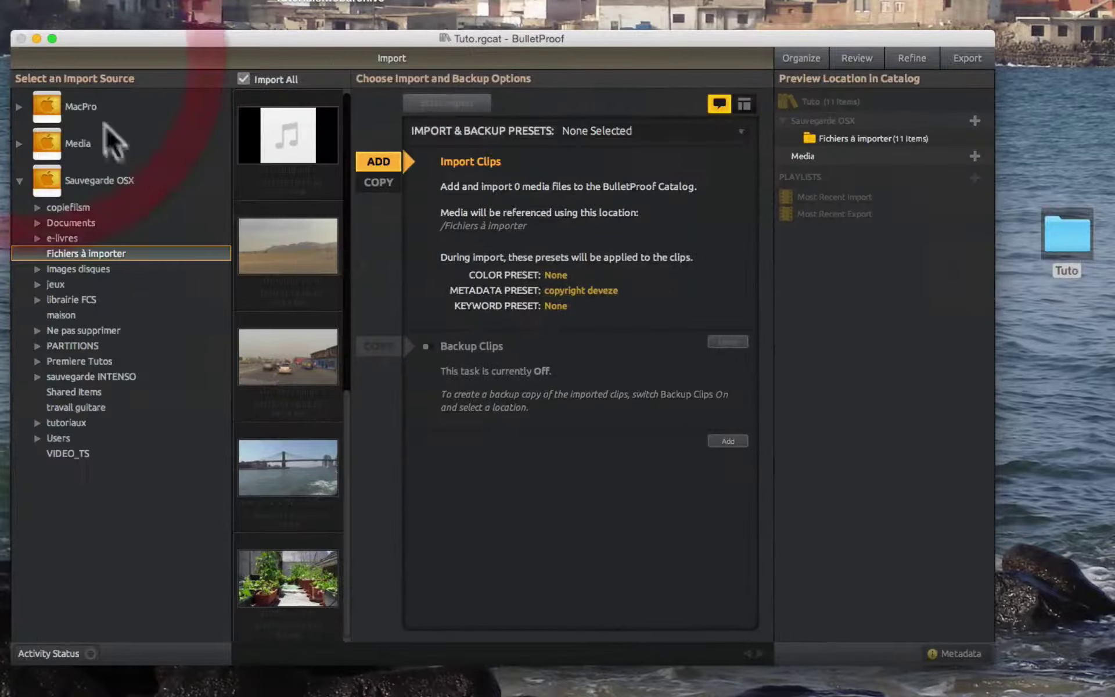
click(717, 99)
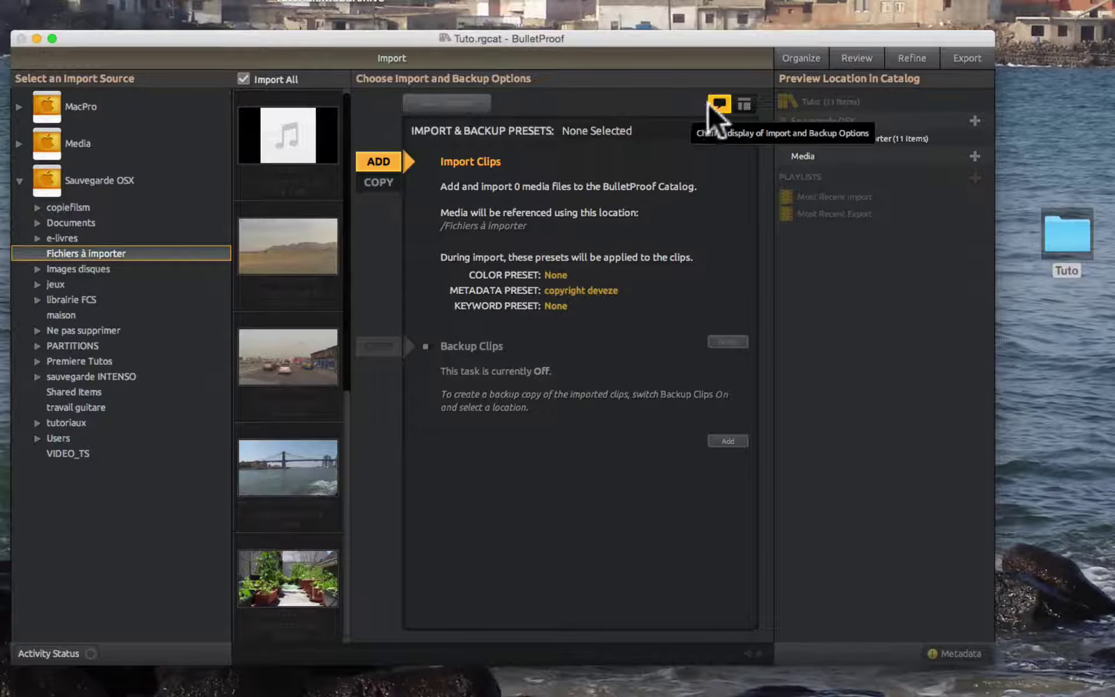
- Show the detailed import options and set the import mode to Add after trying Import By Copy
click(744, 104)
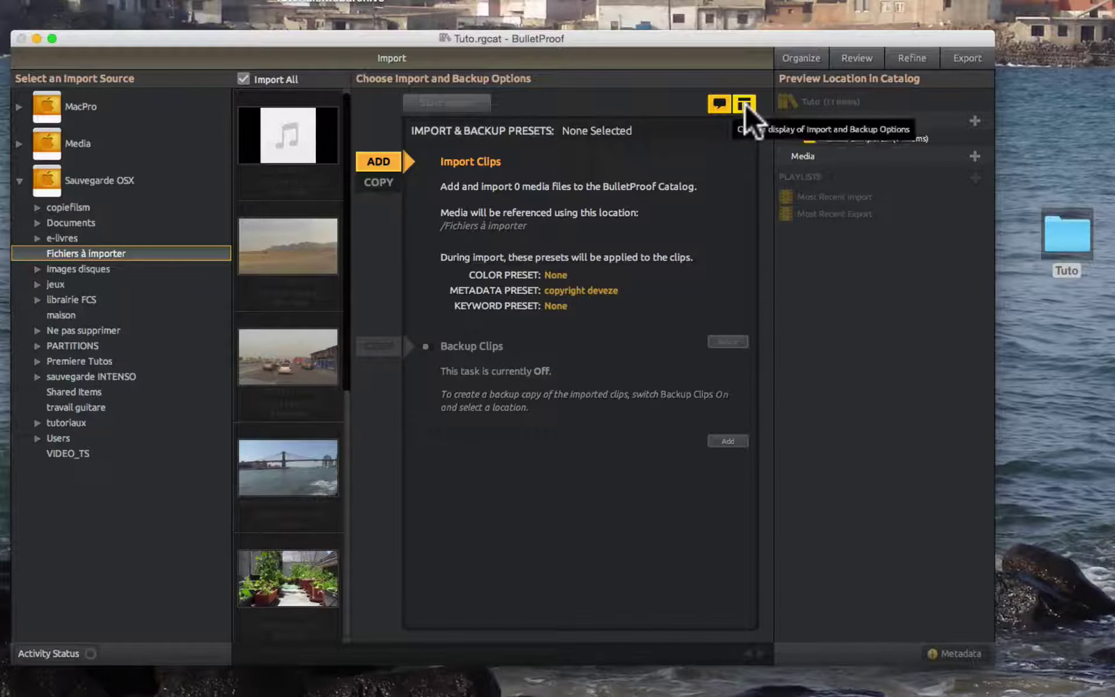
click(744, 102)
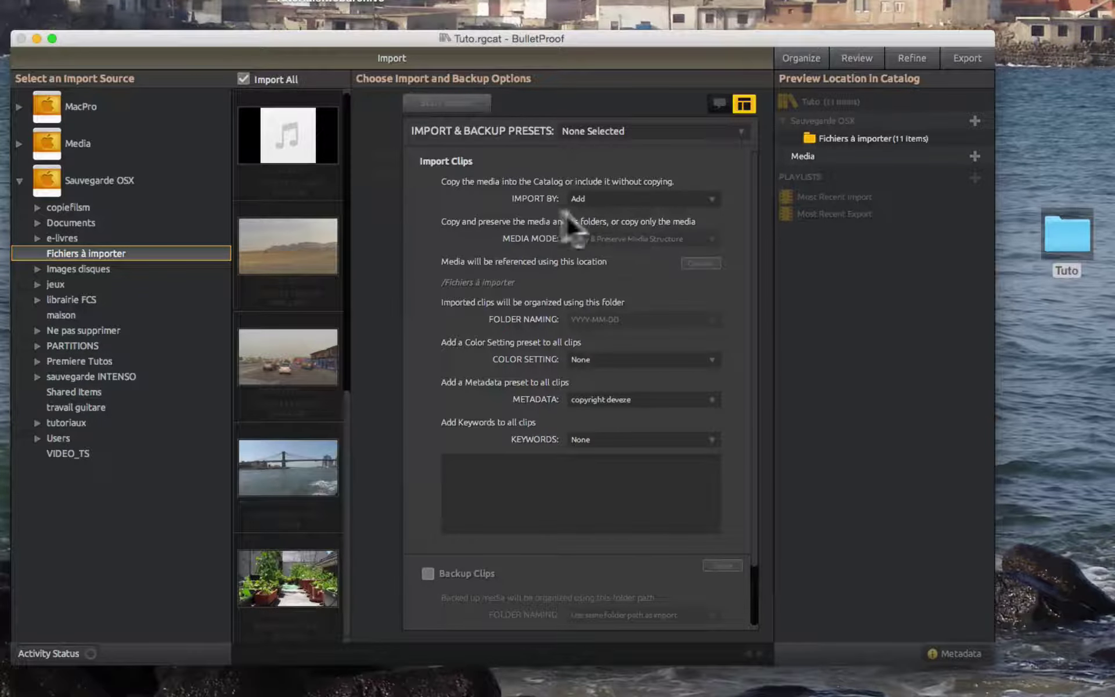
click(715, 200)
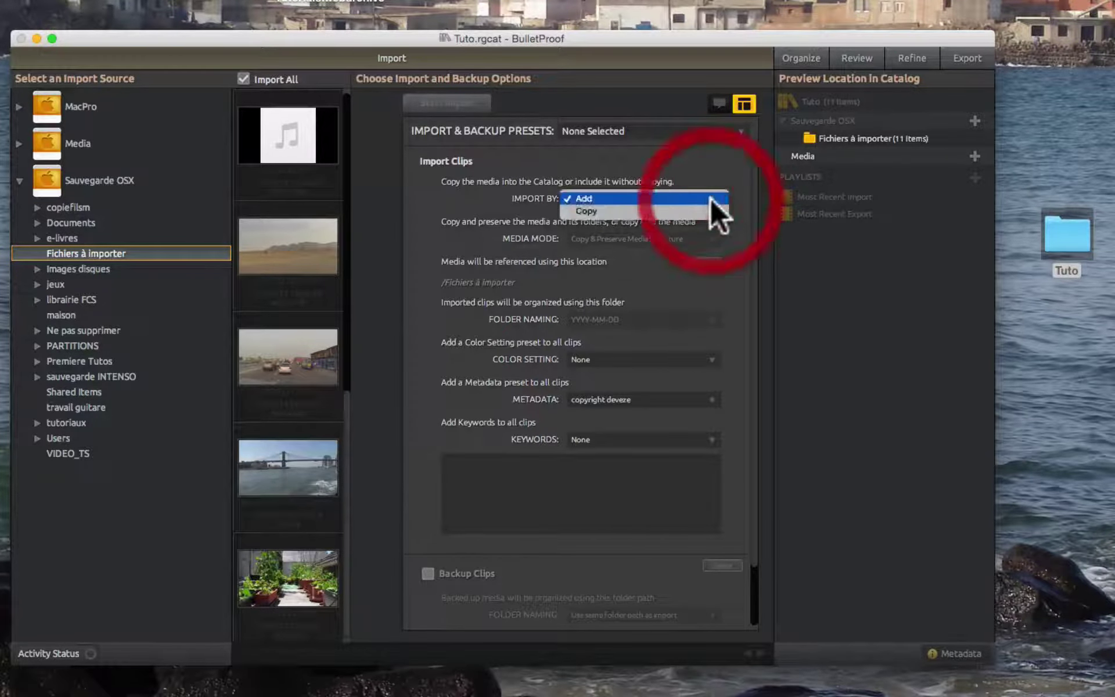
click(652, 209)
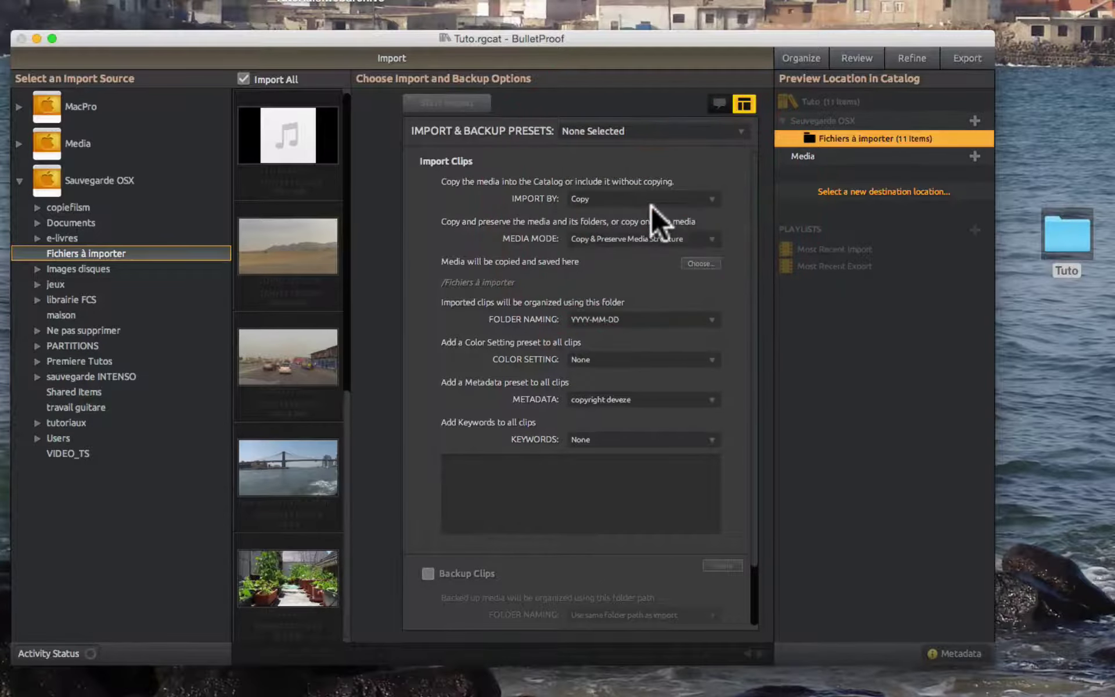
click(664, 198)
click(664, 186)
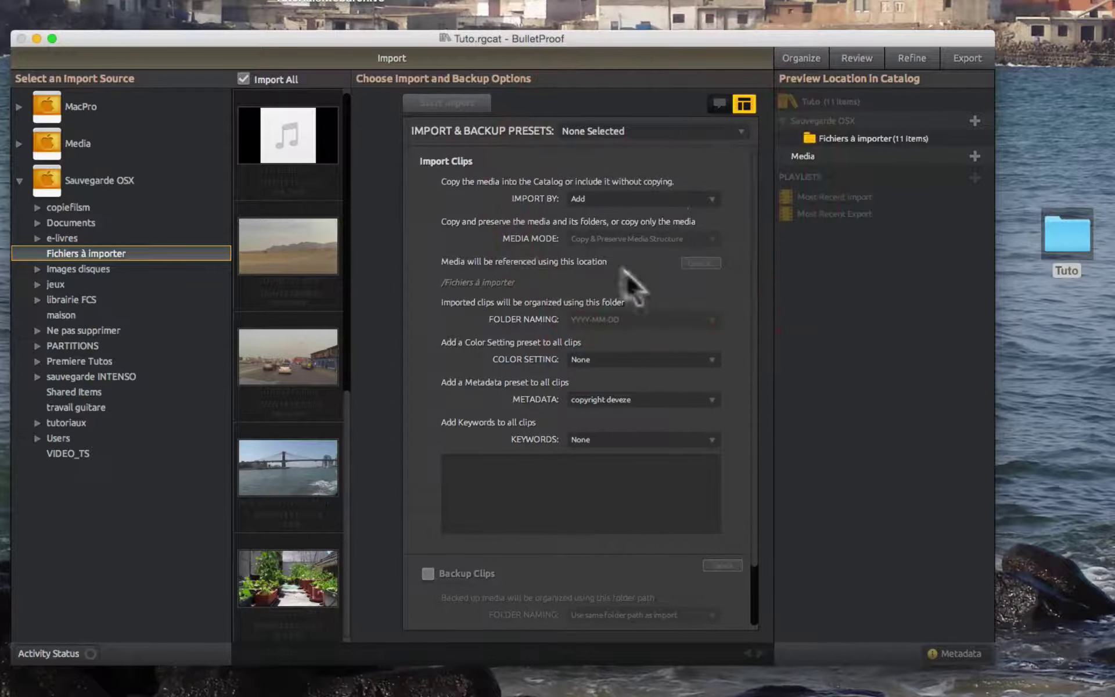
- Turn off the tips and go back to the Organize screen
click(448, 479)
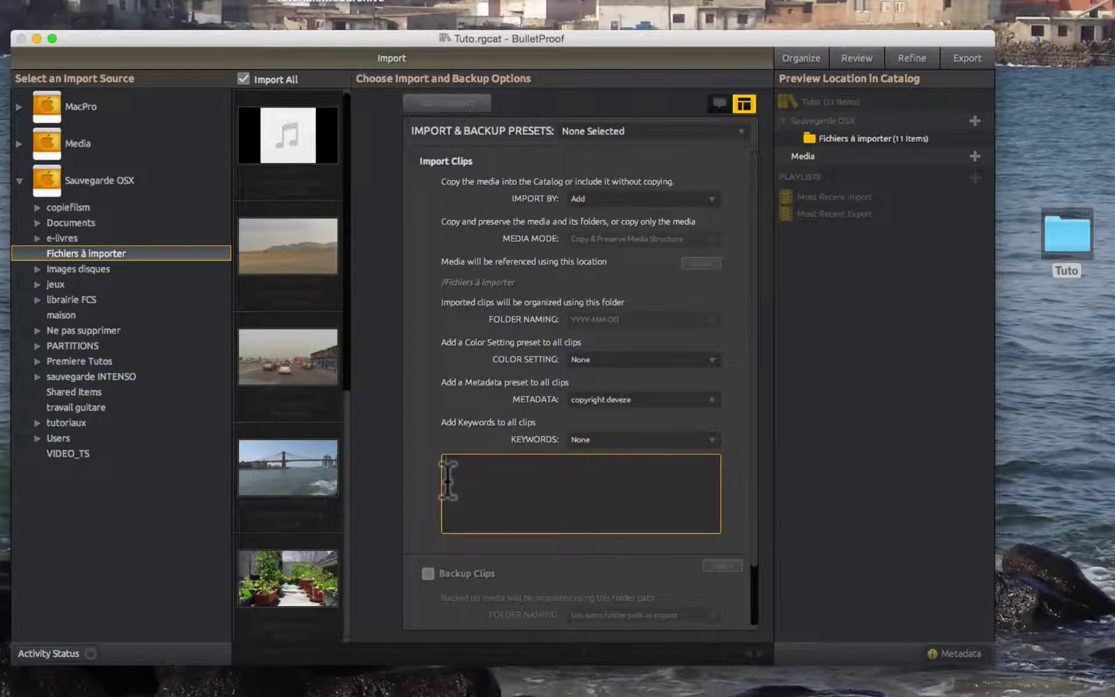
click(706, 101)
click(792, 58)
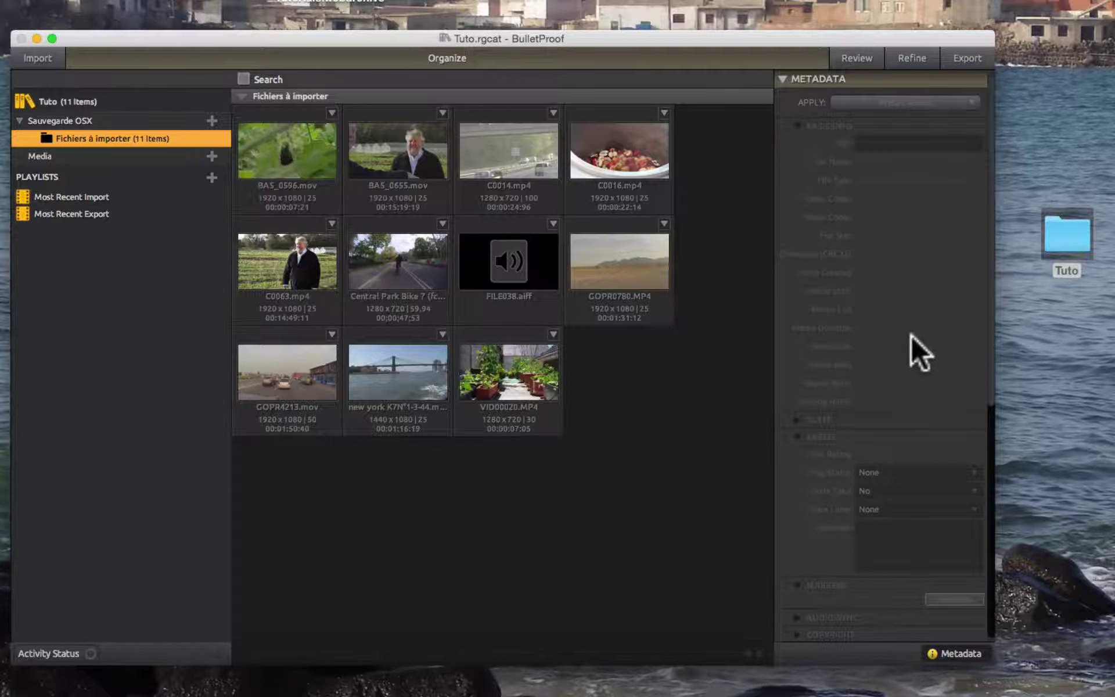
- Put C0063.mp4, FILE038.aiff and BA5_0655.mov into a new playlist named 'multicam ITW1'
click(653, 256)
click(273, 280)
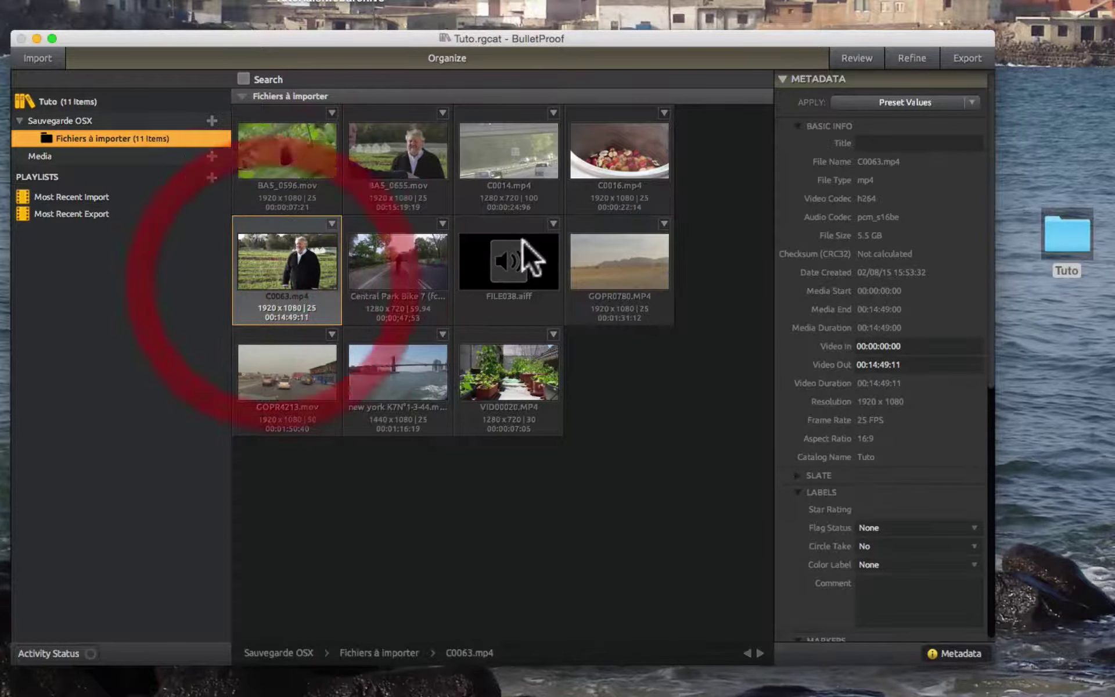
super+click(499, 290)
super+click(399, 161)
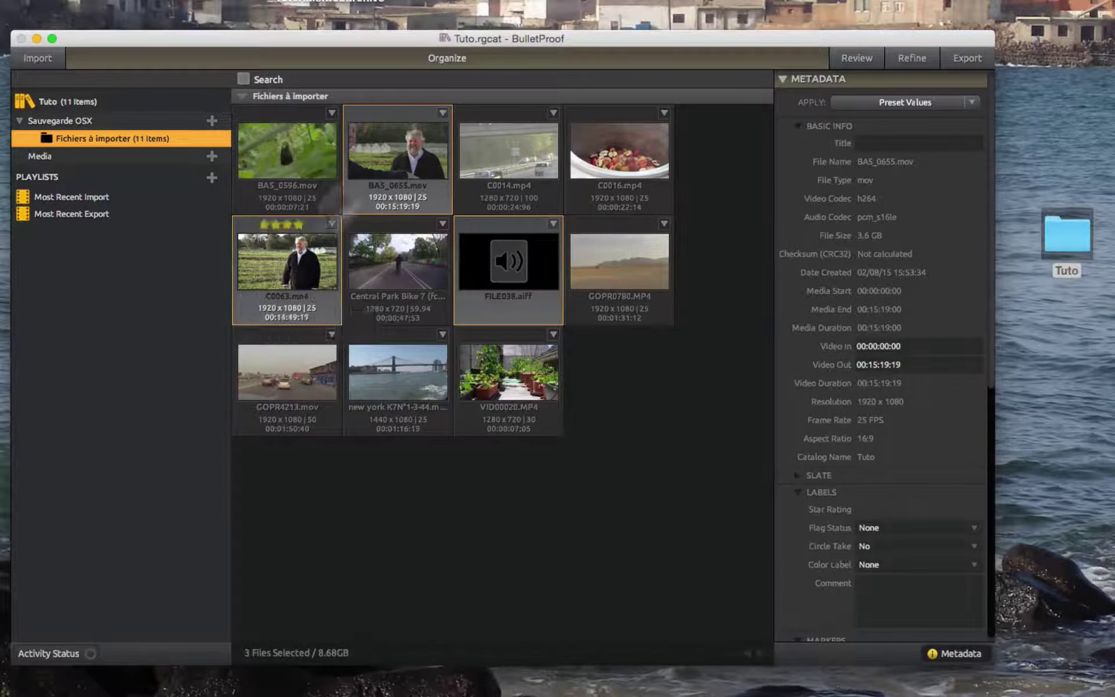
right_click(533, 276)
click(488, 504)
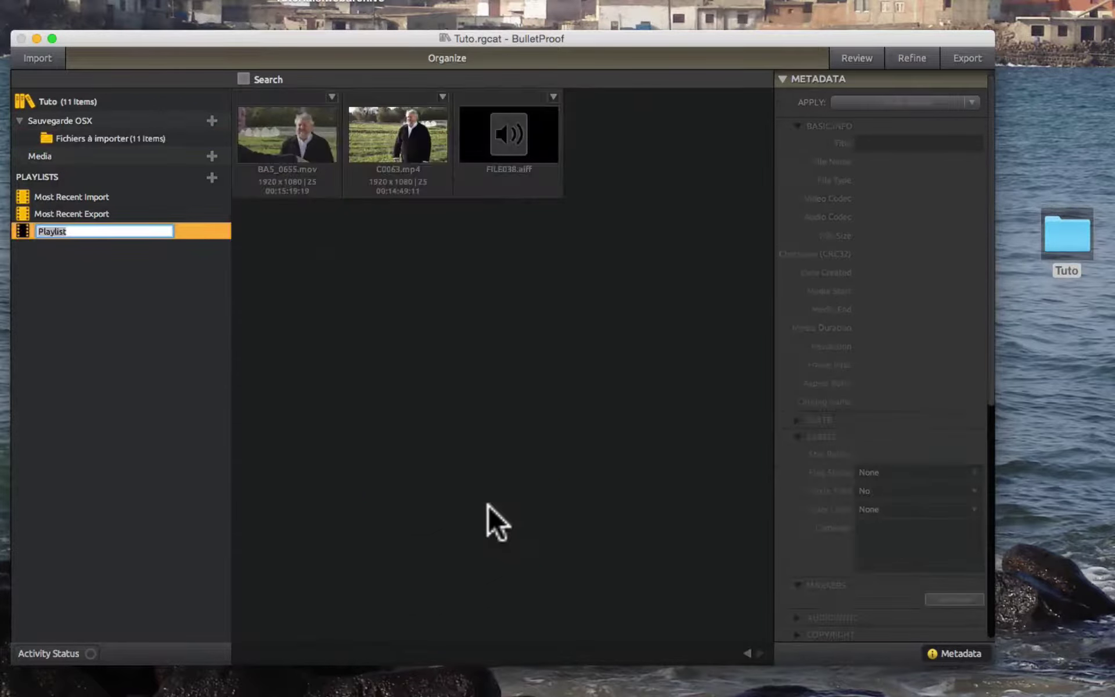
text(multicam ITW1)
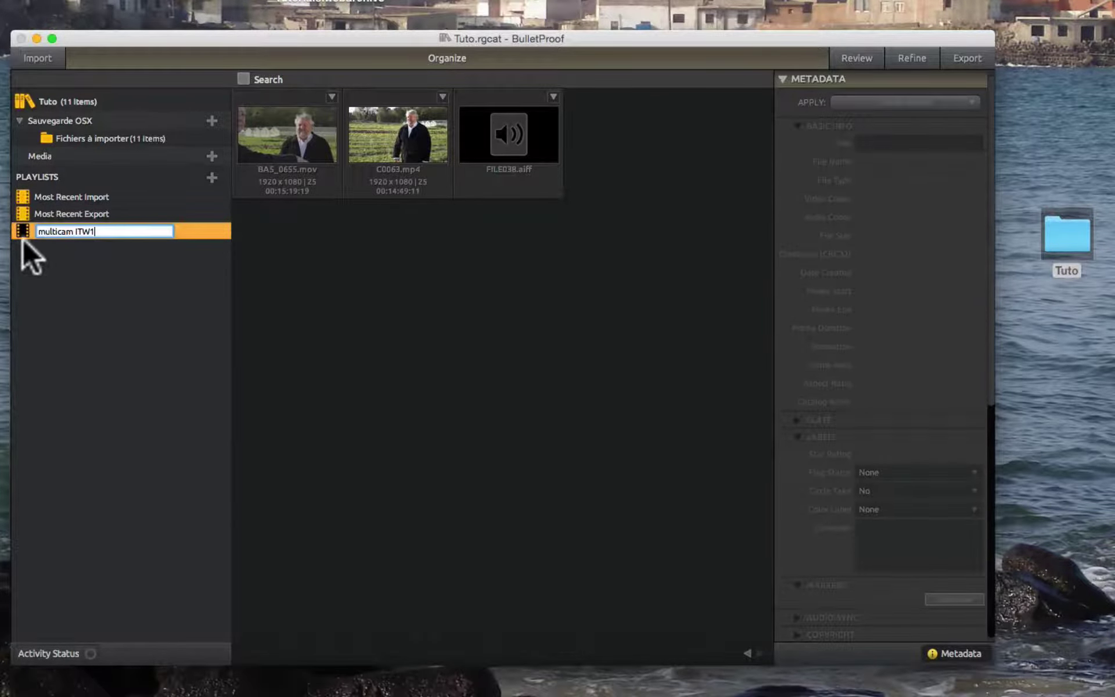
key(Return)
- Set BA5_0655.mov's media bin to Camera 1 and C0063.mp4's to Camera 2
click(275, 134)
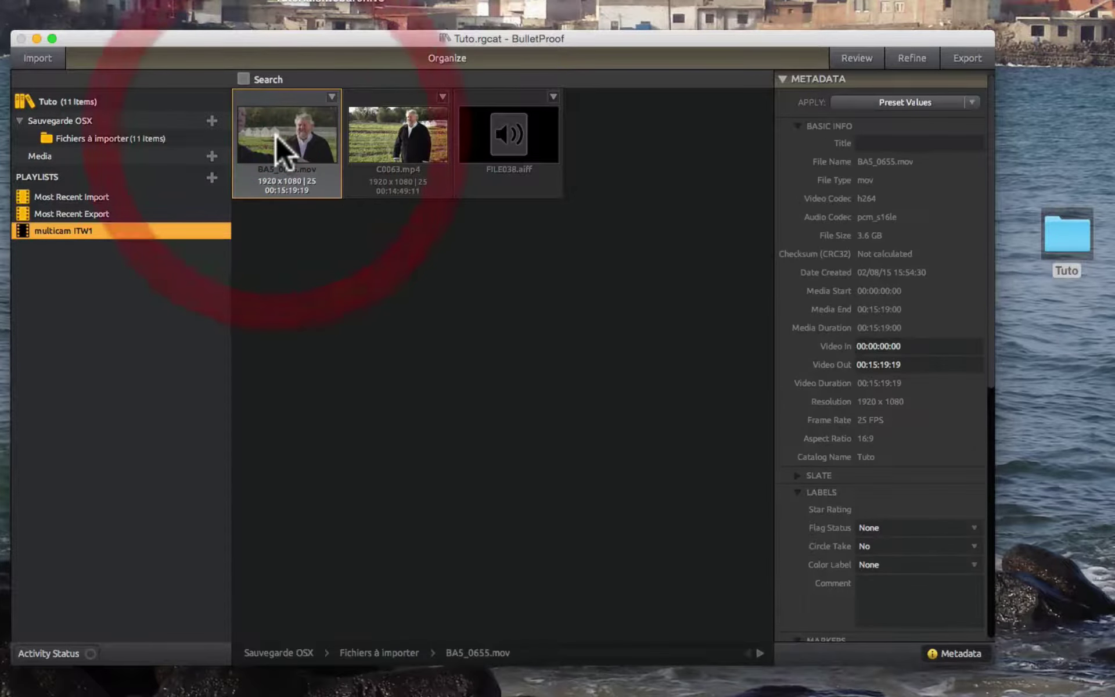
right_click(275, 134)
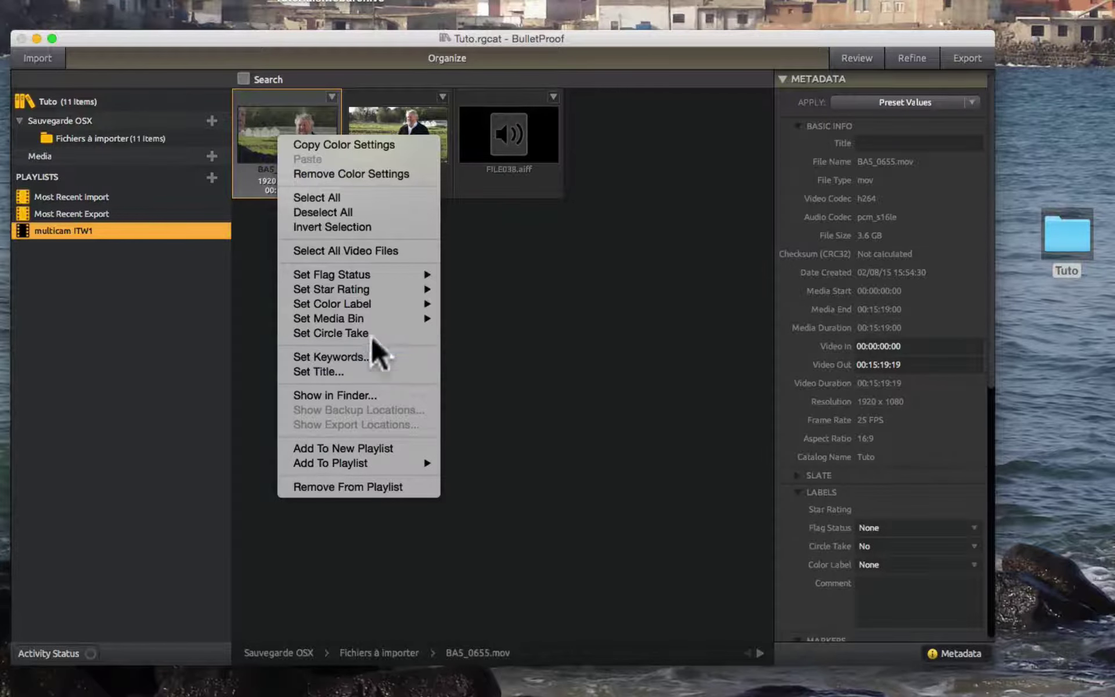
mouse_move(367, 319)
click(472, 319)
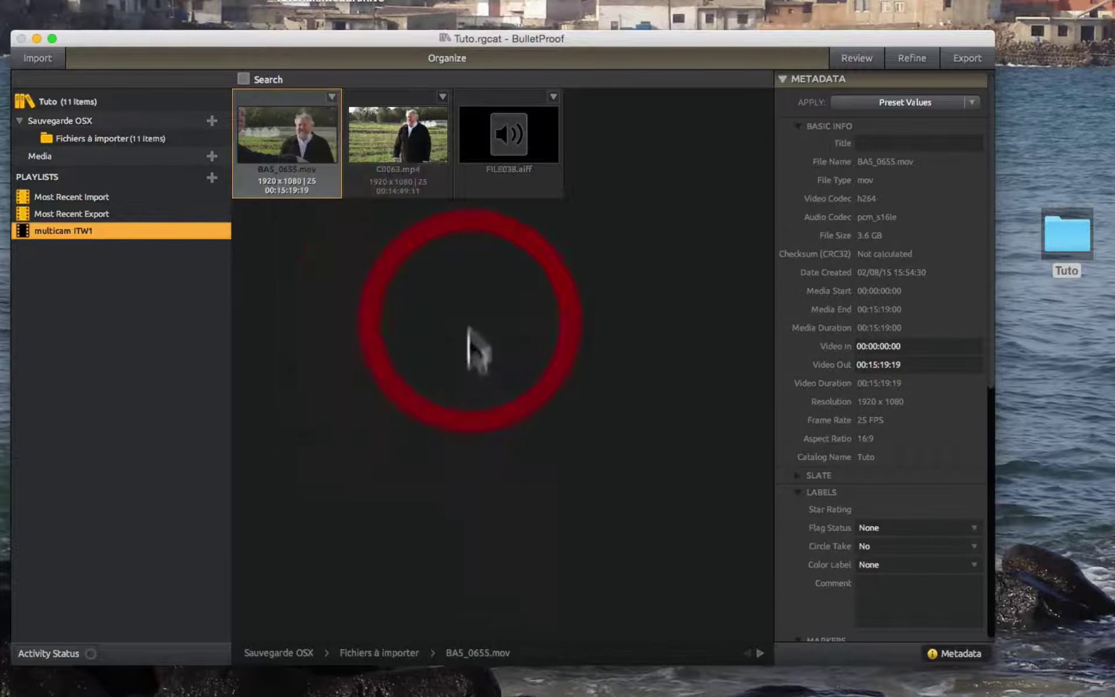
click(430, 161)
right_click(418, 144)
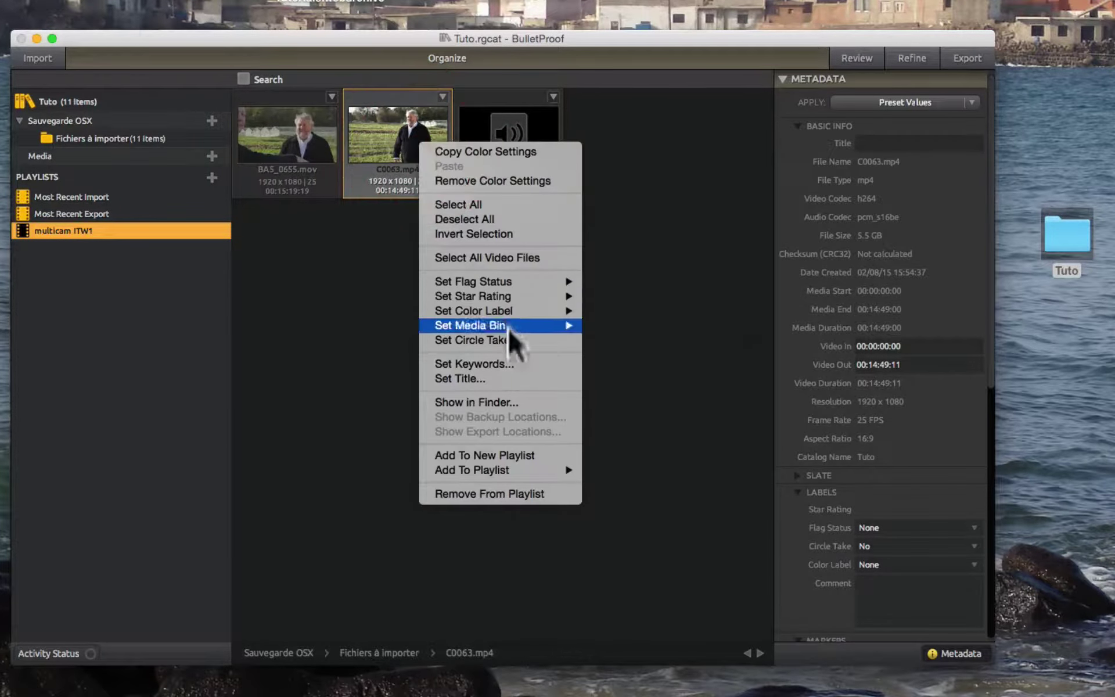
mouse_move(511, 328)
click(622, 341)
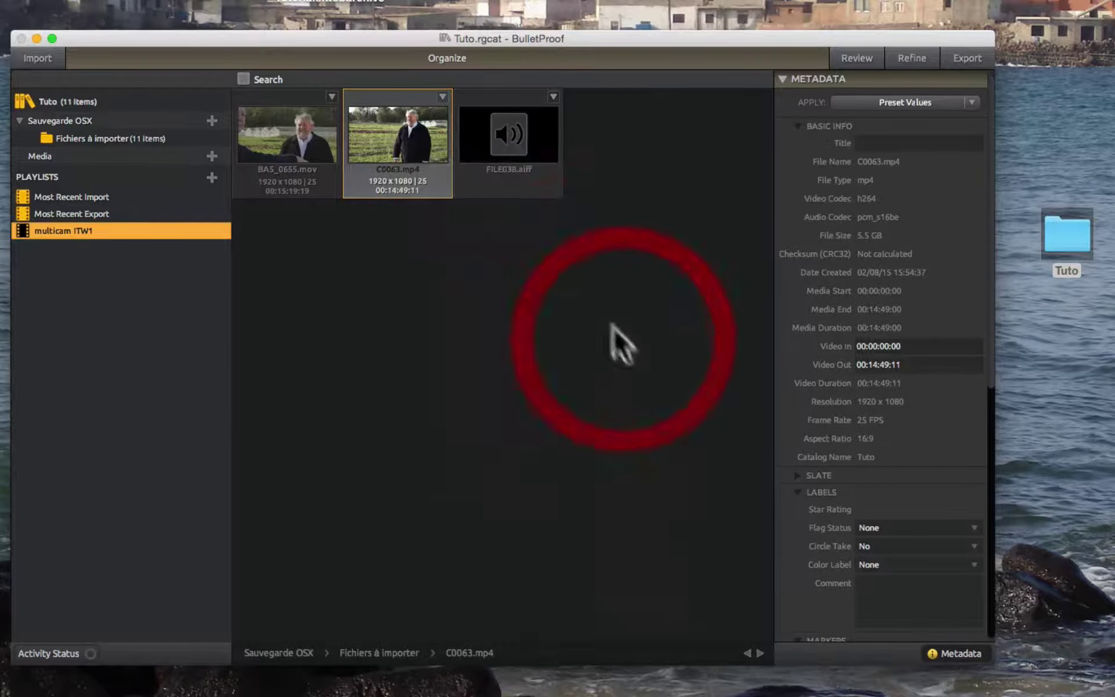
- Set FILE038.aiff's media bin to Audio Recorder 1, then show all Sauvegarde OSX clips
click(516, 137)
right_click(515, 129)
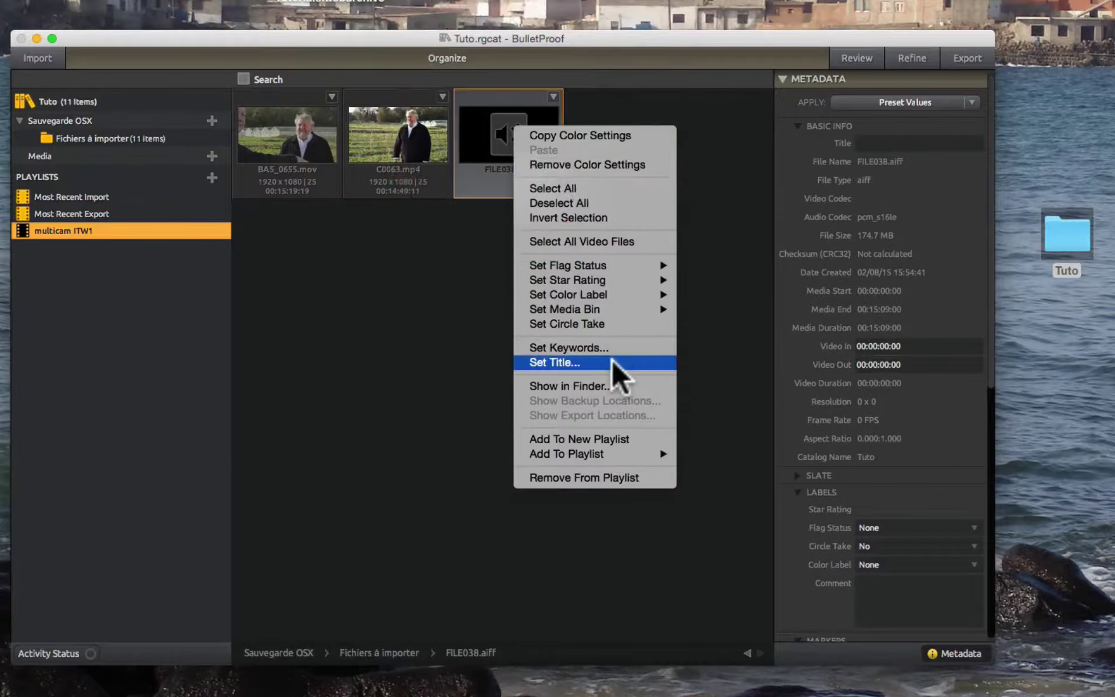
mouse_move(609, 313)
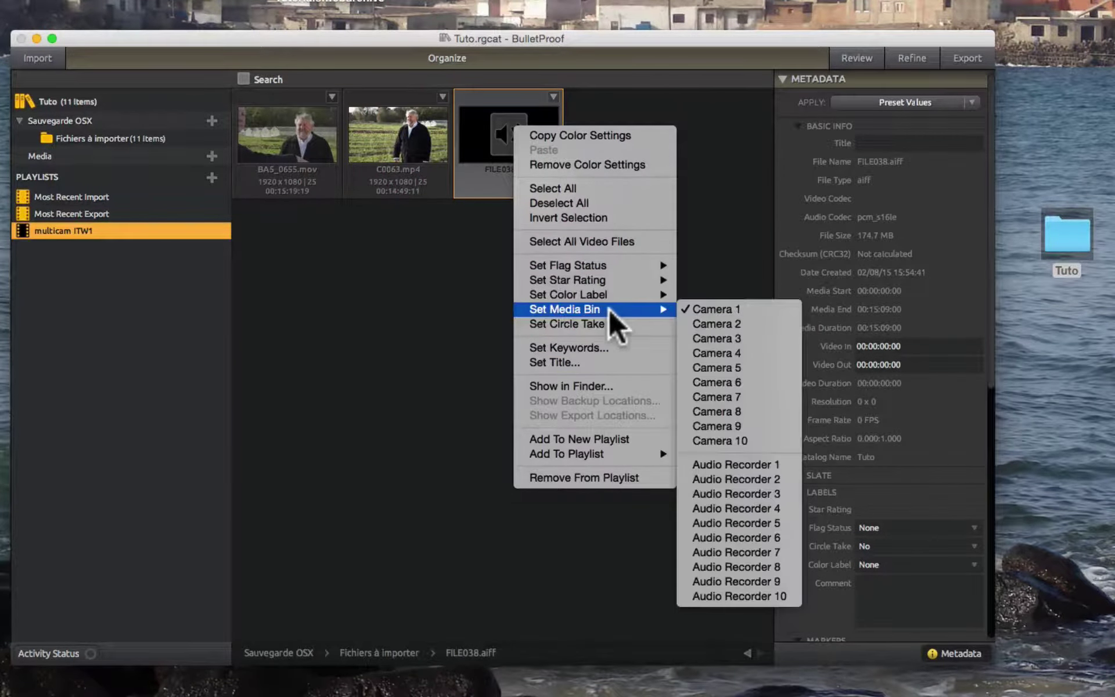
click(726, 464)
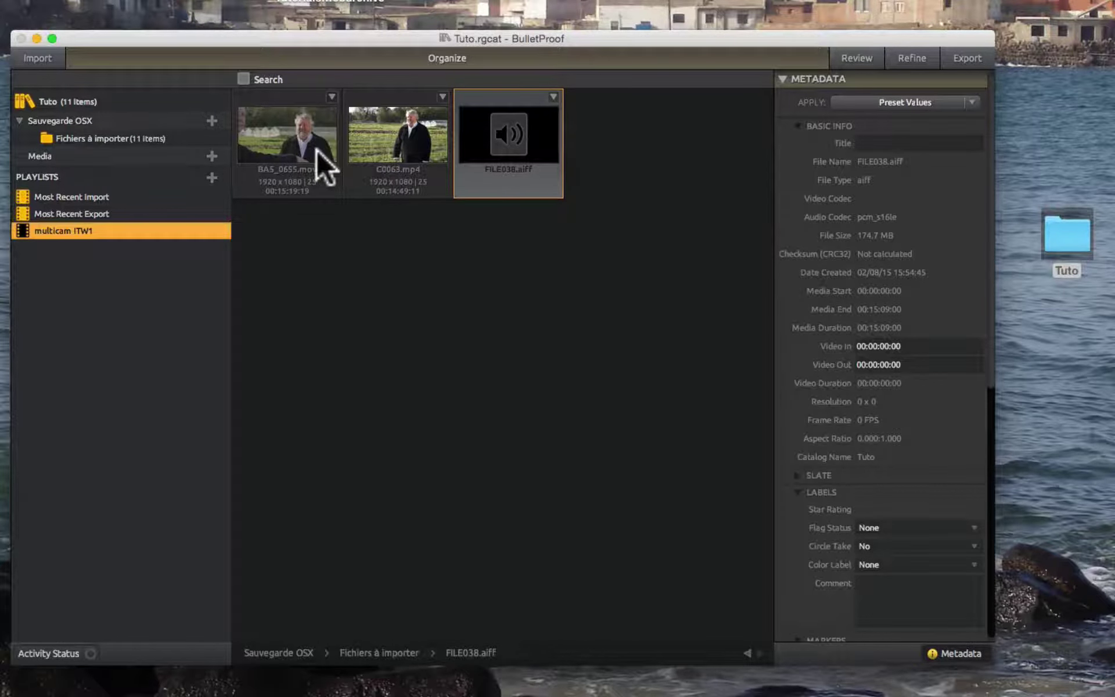
click(102, 119)
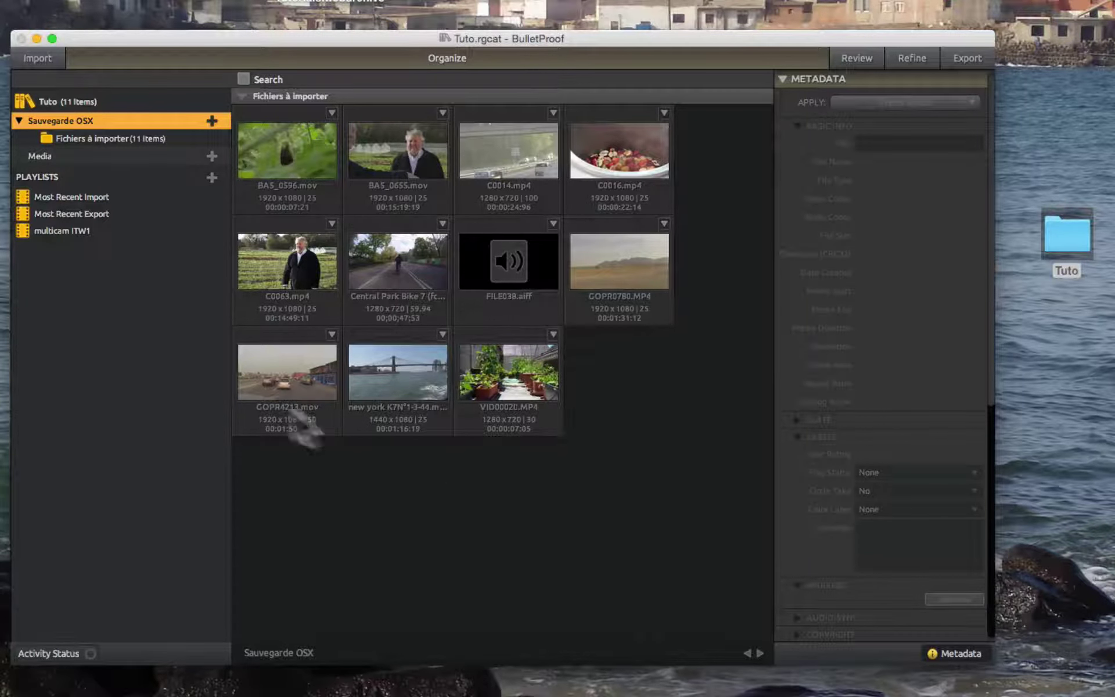
- Put GOPR4213.mov and GOPR0780.MP4 into a new playlist named 'correction gopro'
click(280, 388)
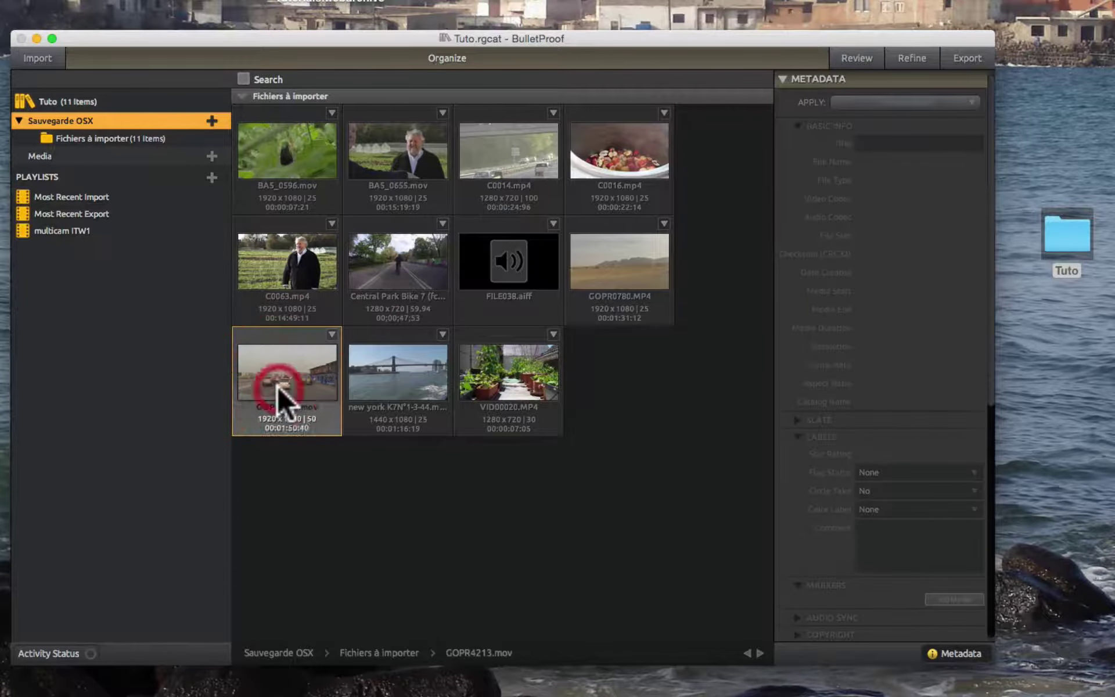
super+click(610, 256)
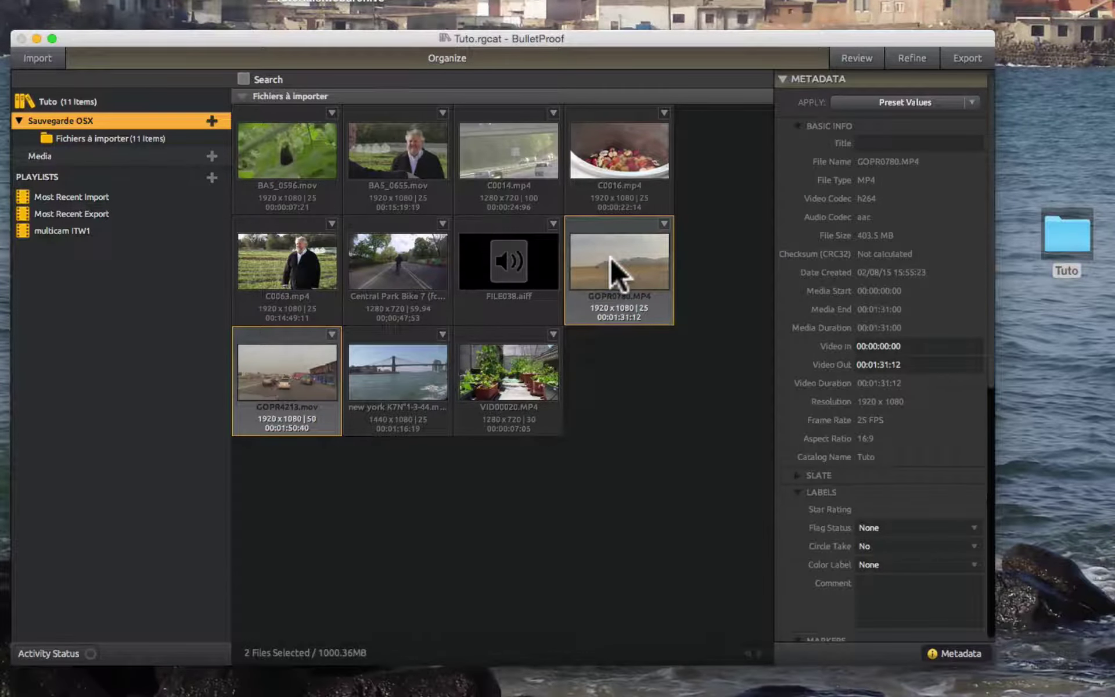
right_click(610, 257)
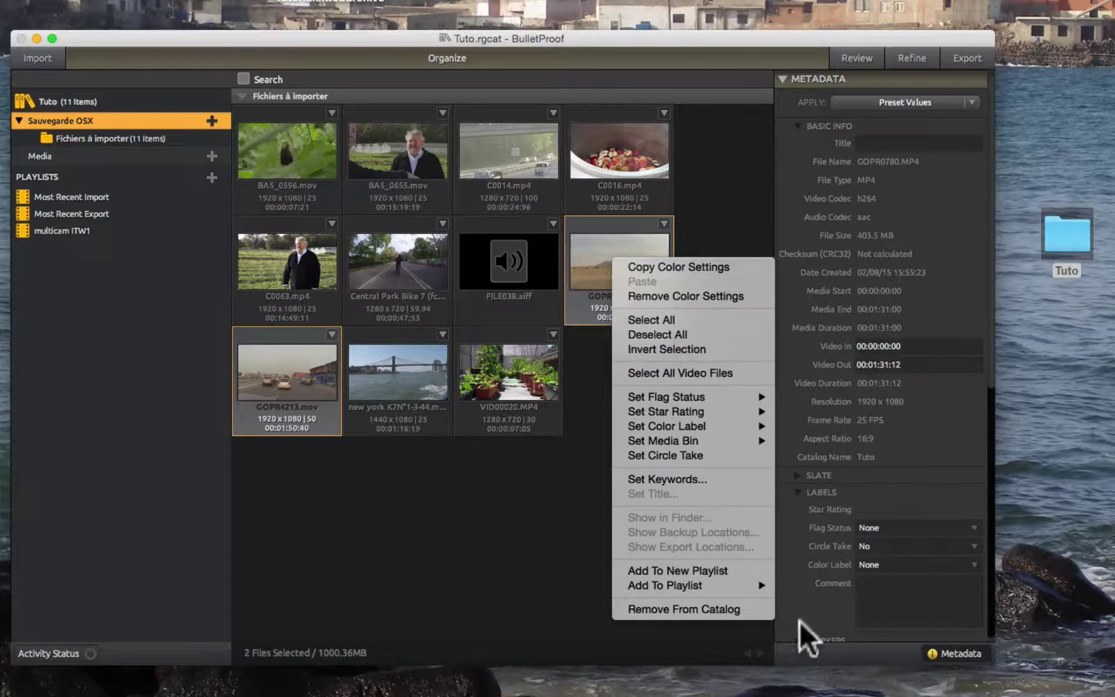
click(665, 573)
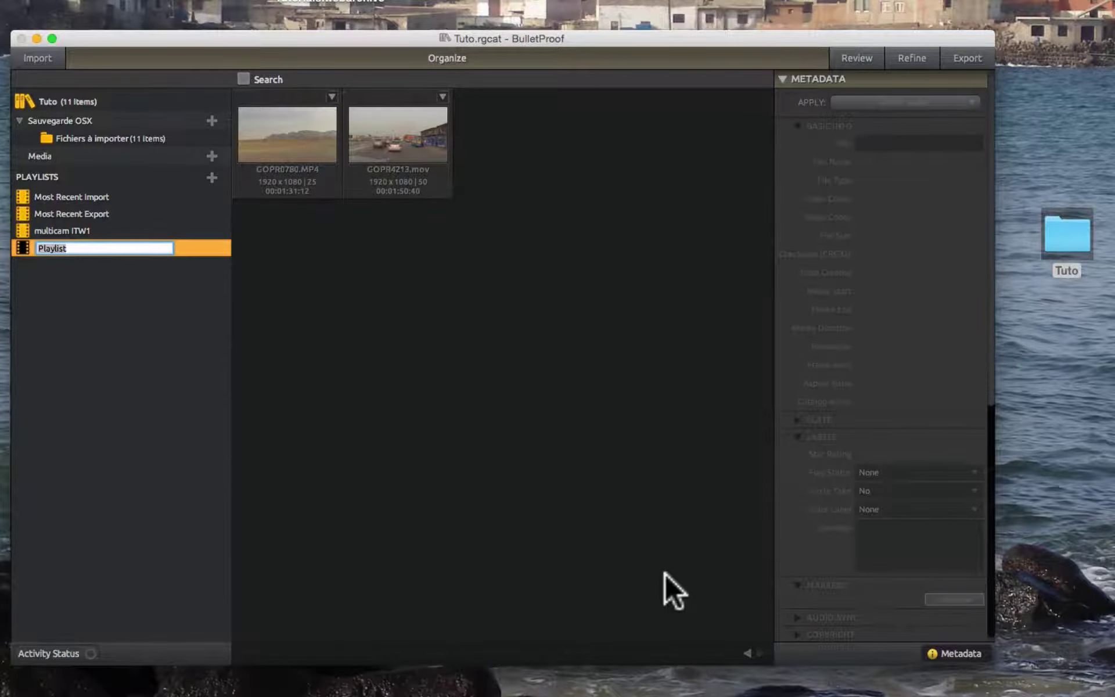
text(d)
key(Return)
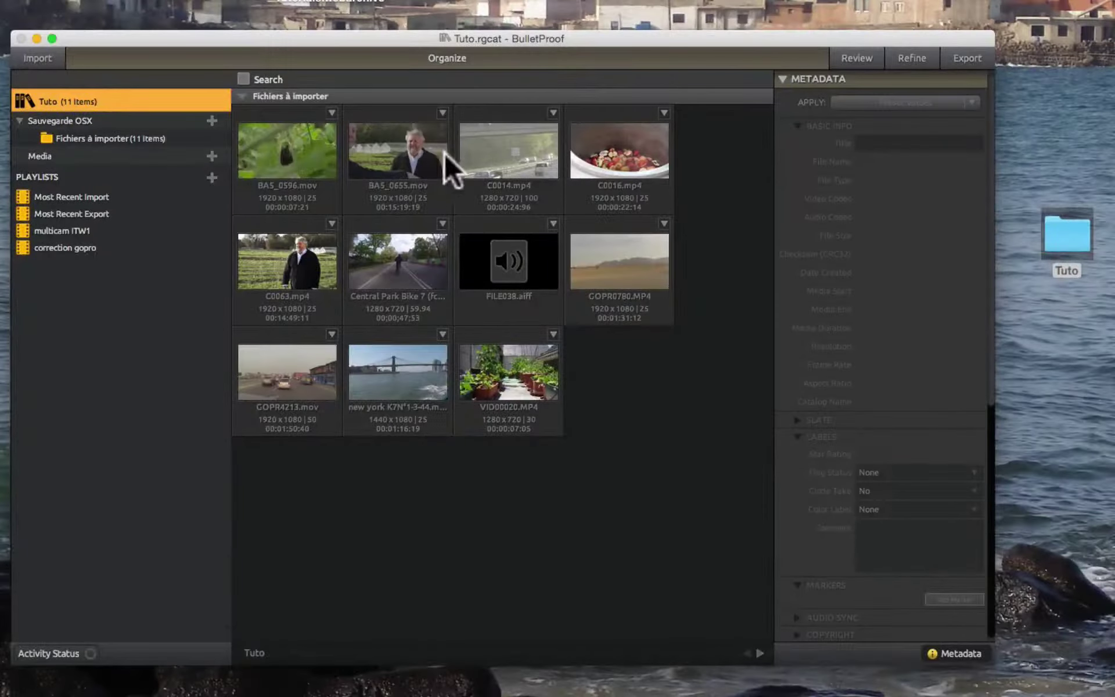
- Create a subfolder named 'silence ça pousse' under Fichiers à importer
right_click(429, 150)
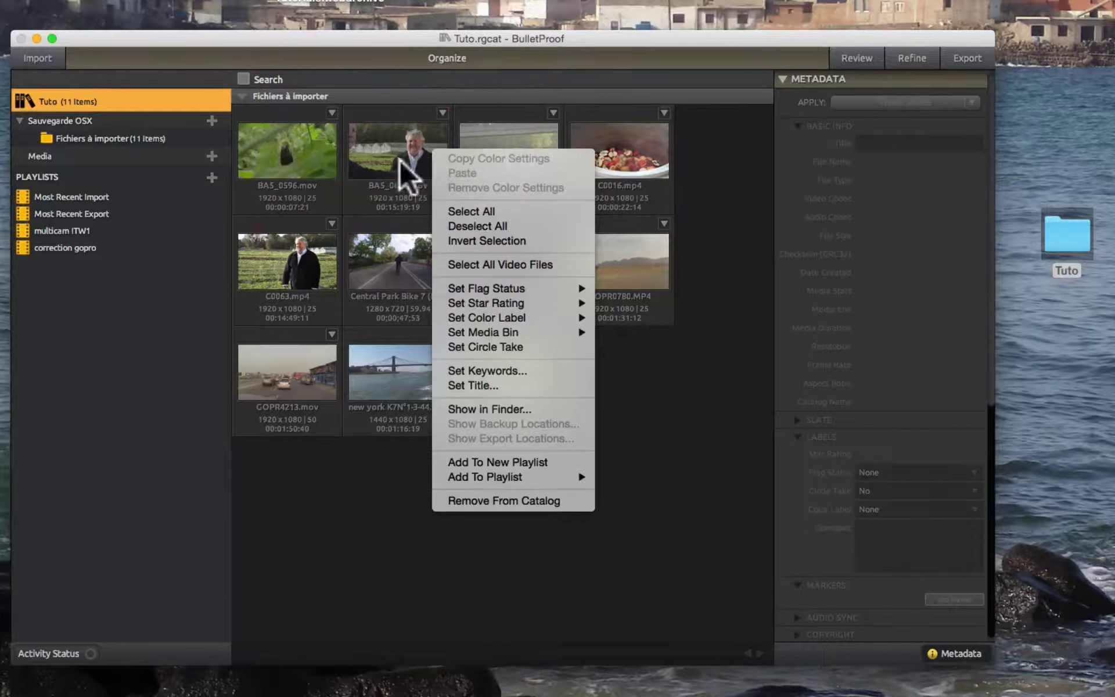
click(128, 366)
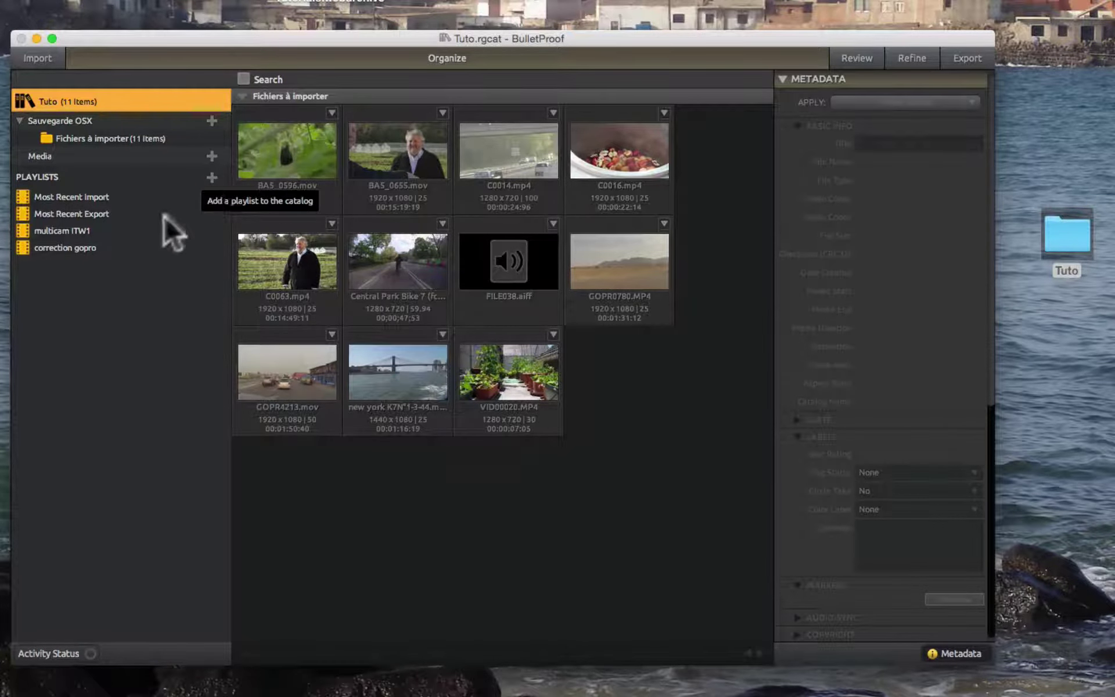
click(212, 120)
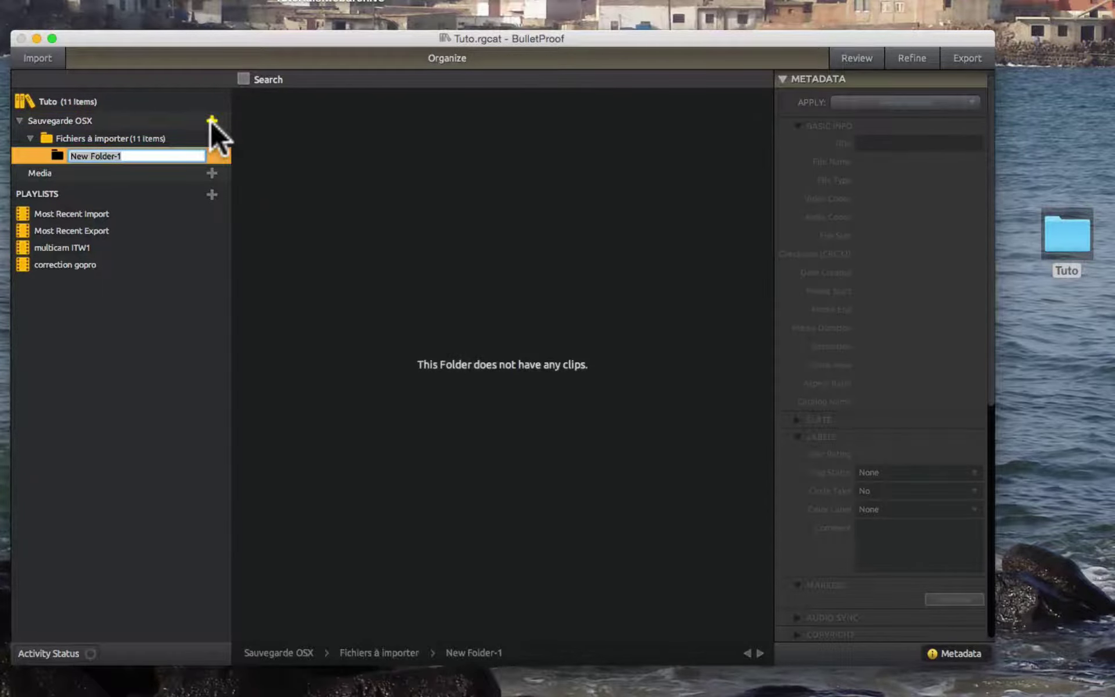
text(silence ça pousse)
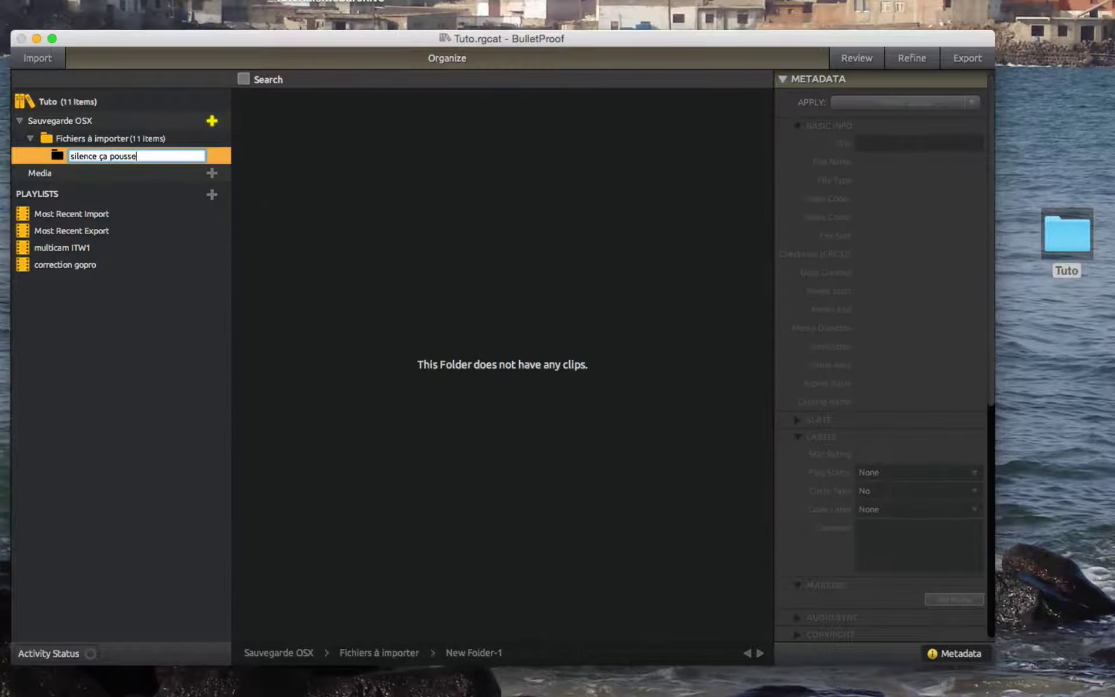
key(Return)
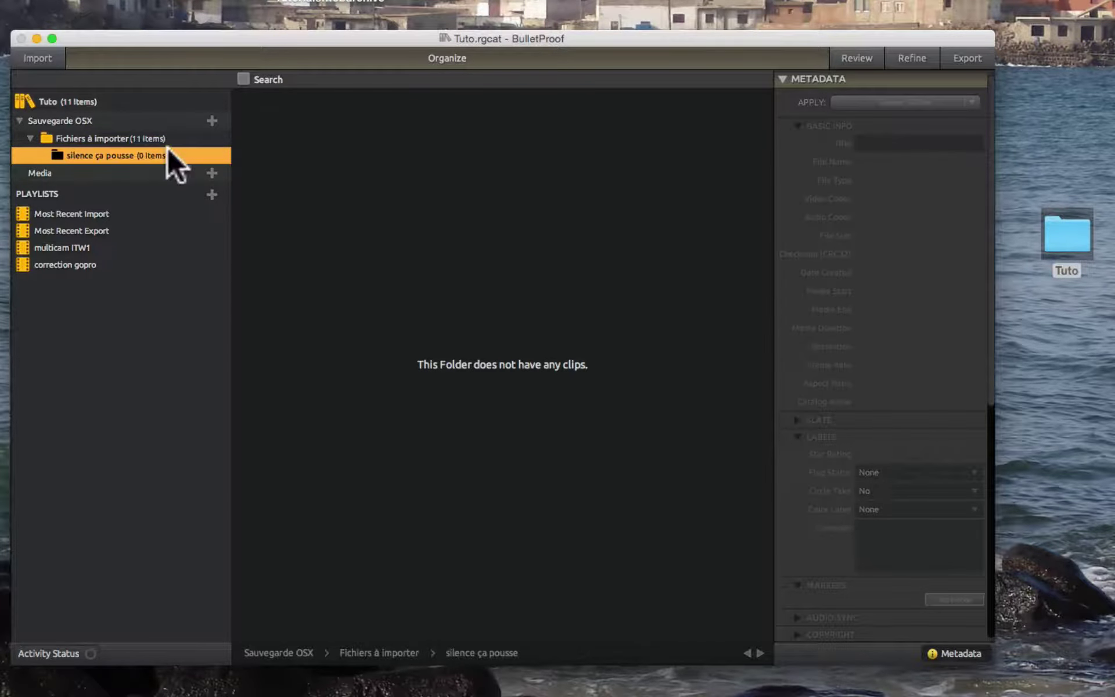
- Move BA5_0655.mov, BA5_0596.mov, C0014.mp4, C0016.mp4, C0063.mp4 and FILE038.aiff into 'silence ça pousse'
click(131, 122)
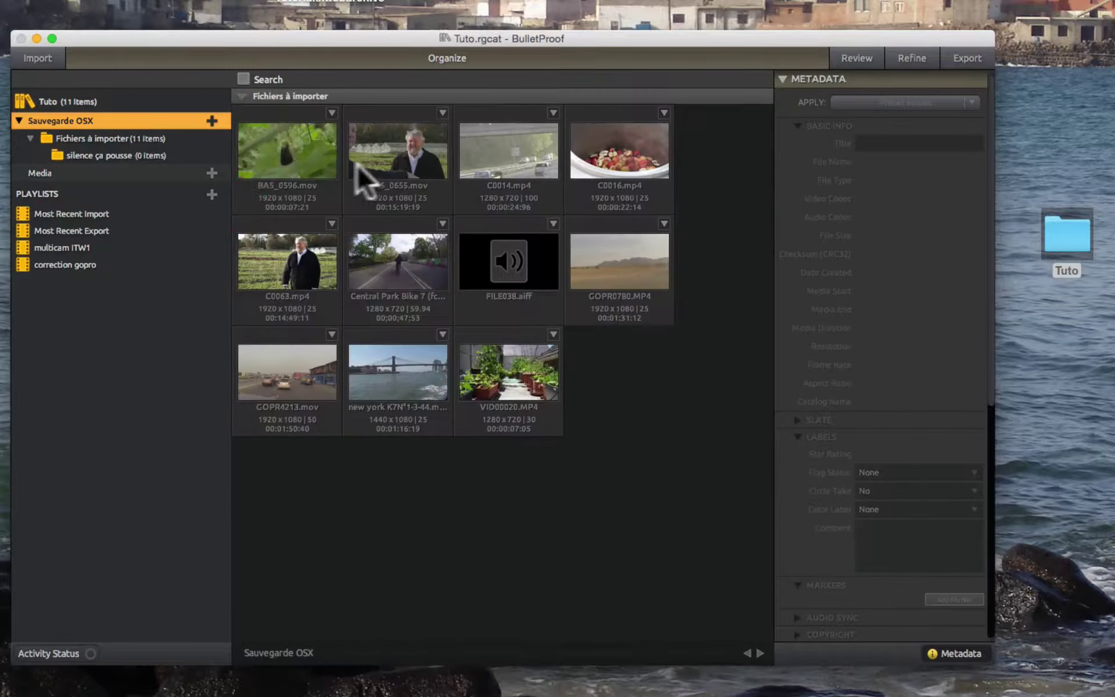
click(390, 155)
shift+click(280, 162)
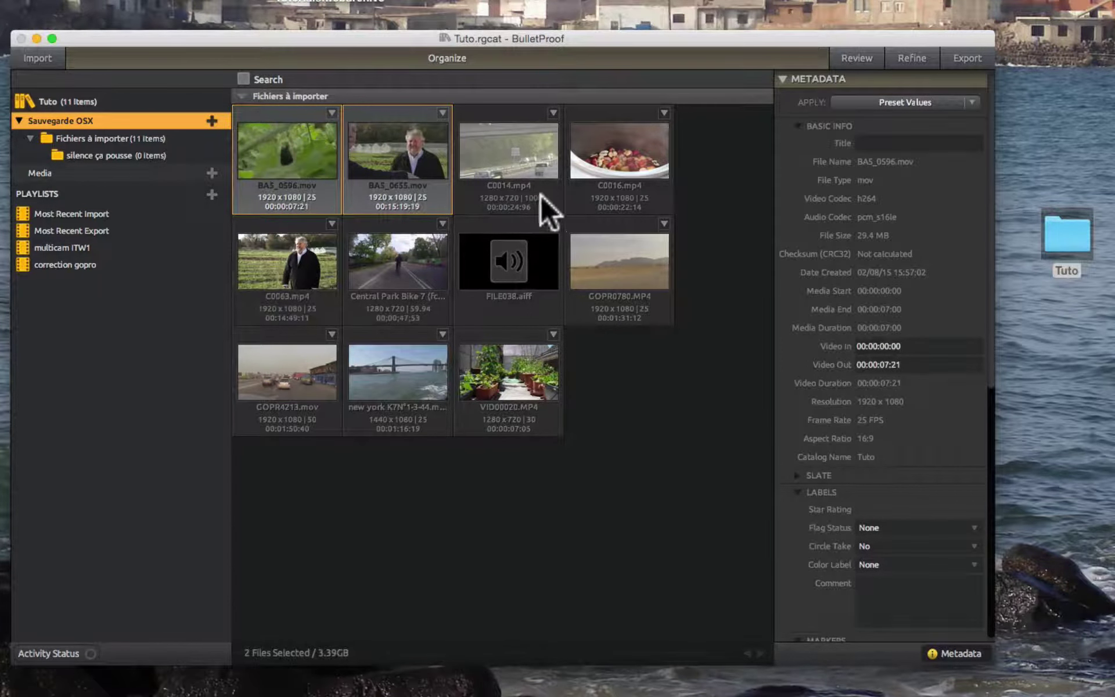
shift+click(529, 177)
shift+click(610, 177)
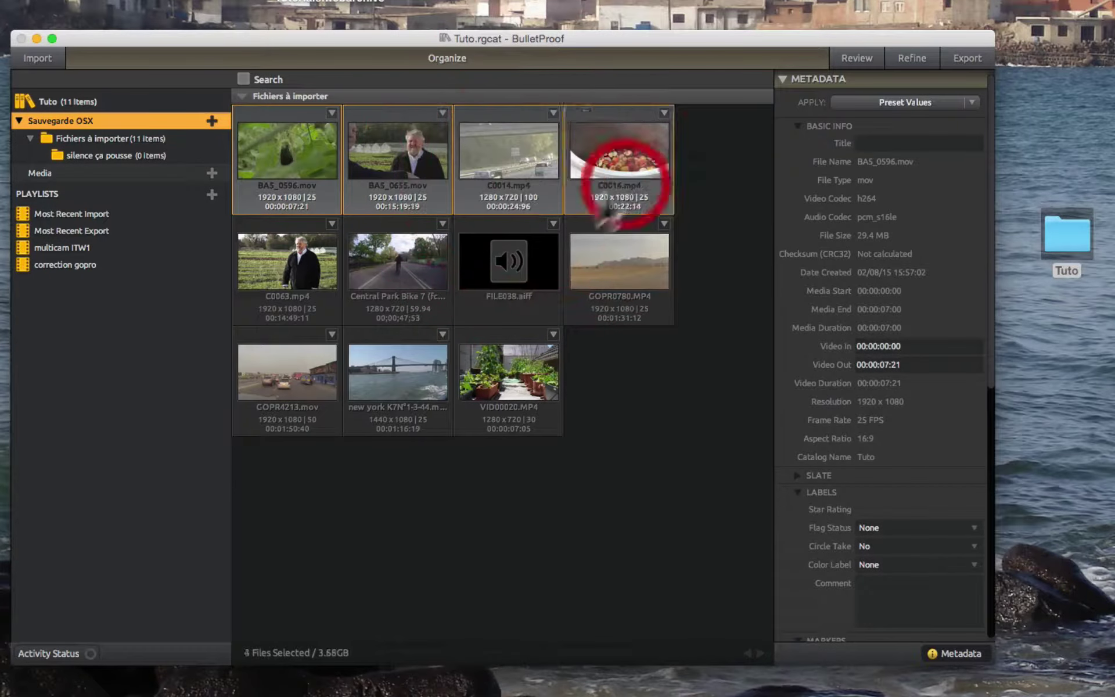
shift+click(285, 269)
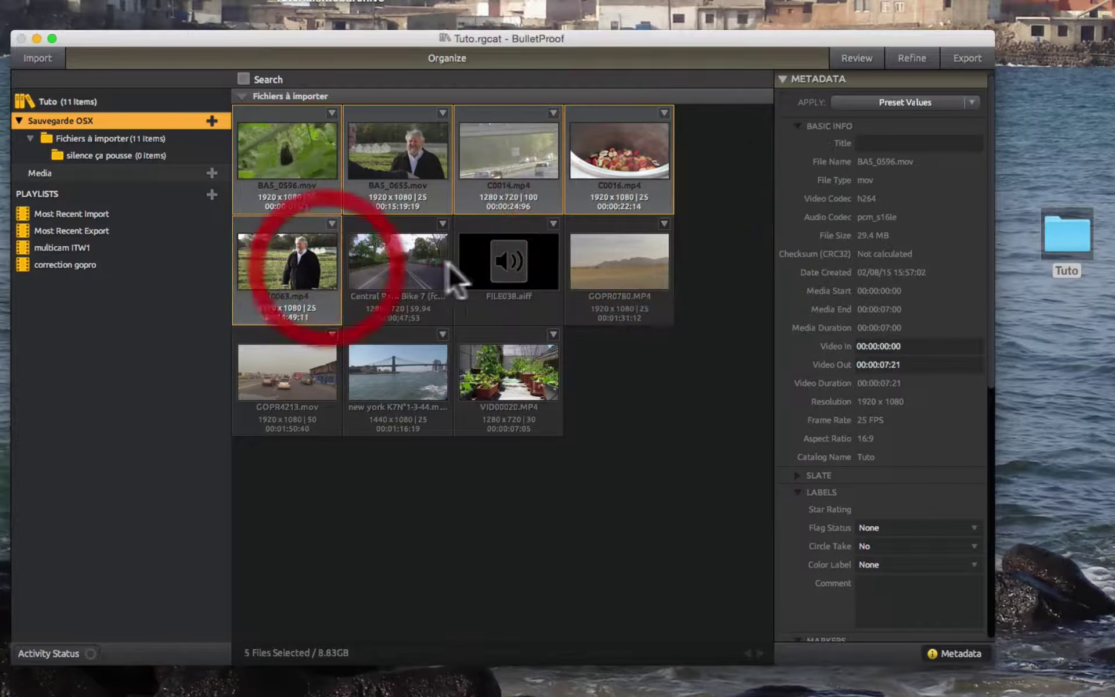
shift+click(494, 276)
mouse_move(494, 276)
mouse_down()
mouse_move(181, 150)
mouse_move(64, 148)
mouse_up()
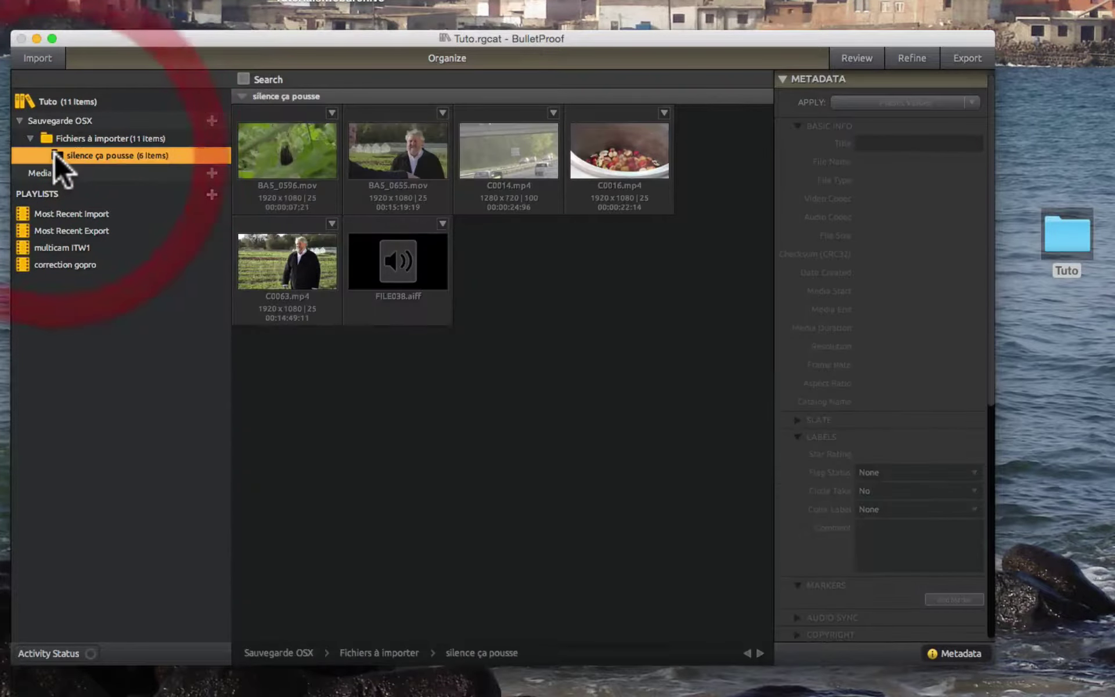
click(74, 101)
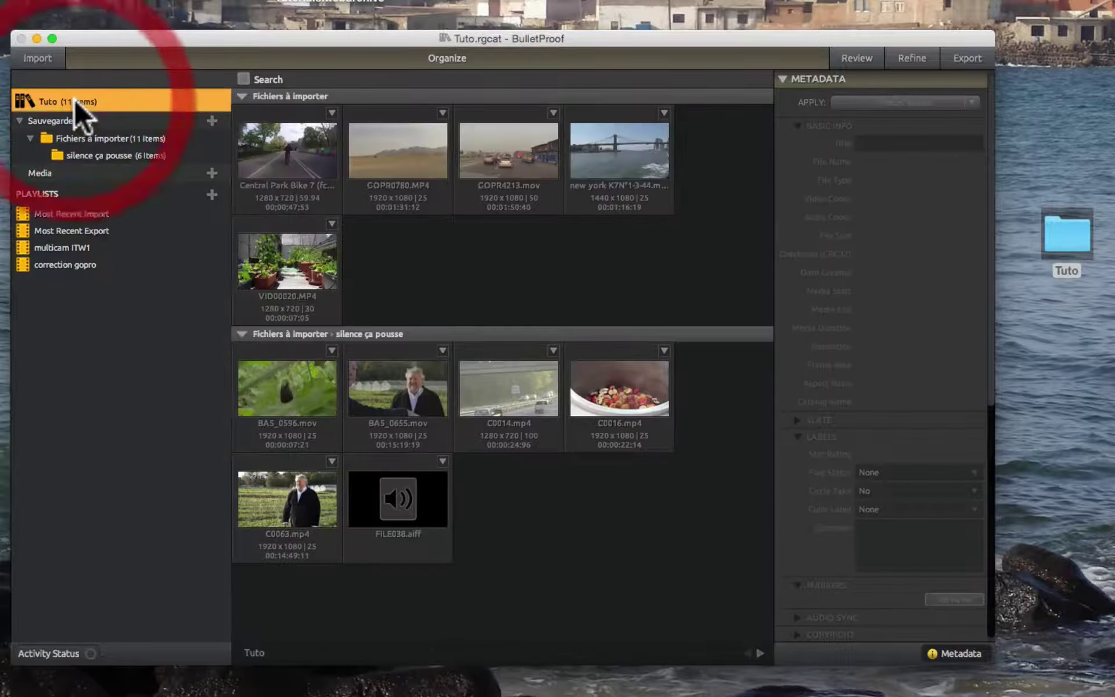
click(96, 136)
click(98, 149)
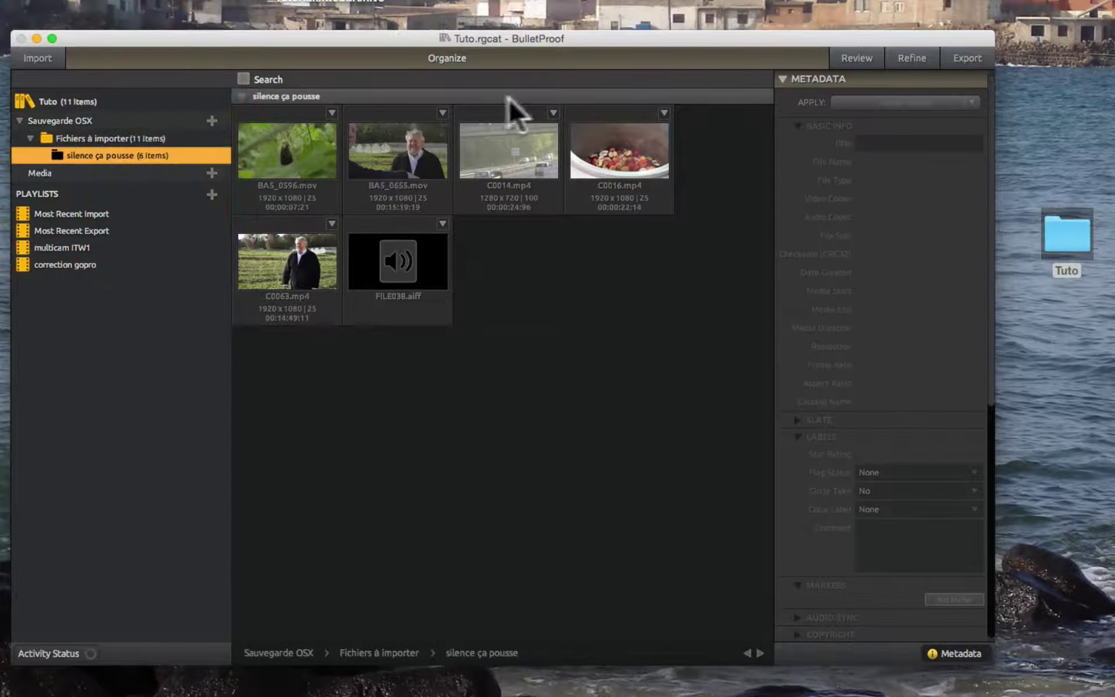
click(82, 137)
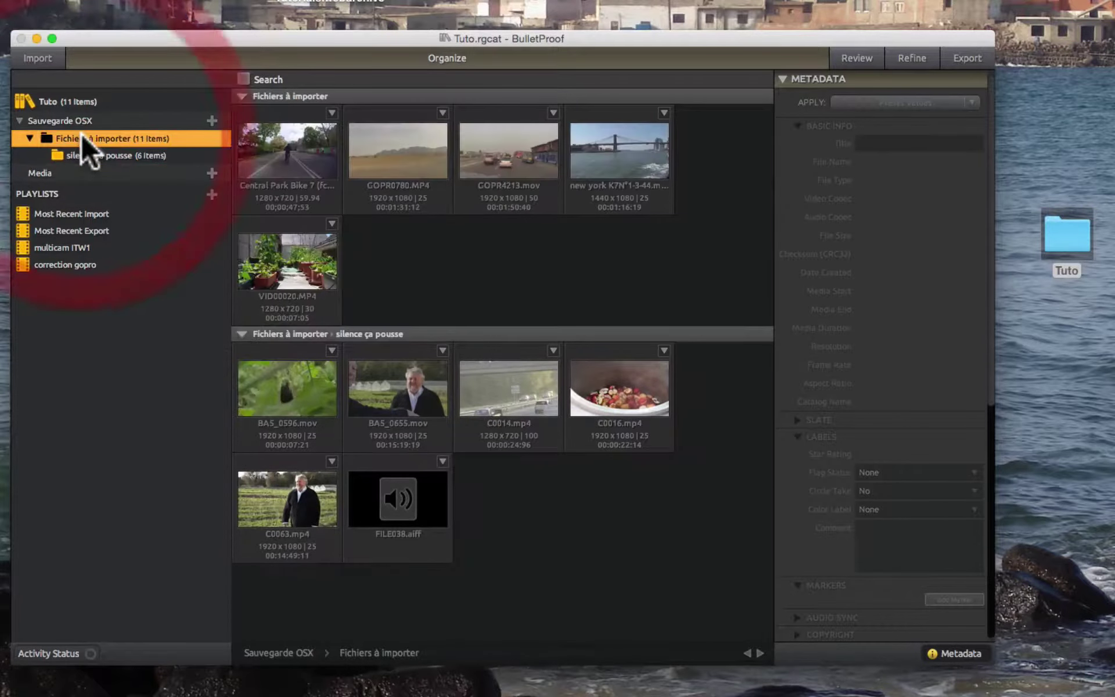
click(64, 214)
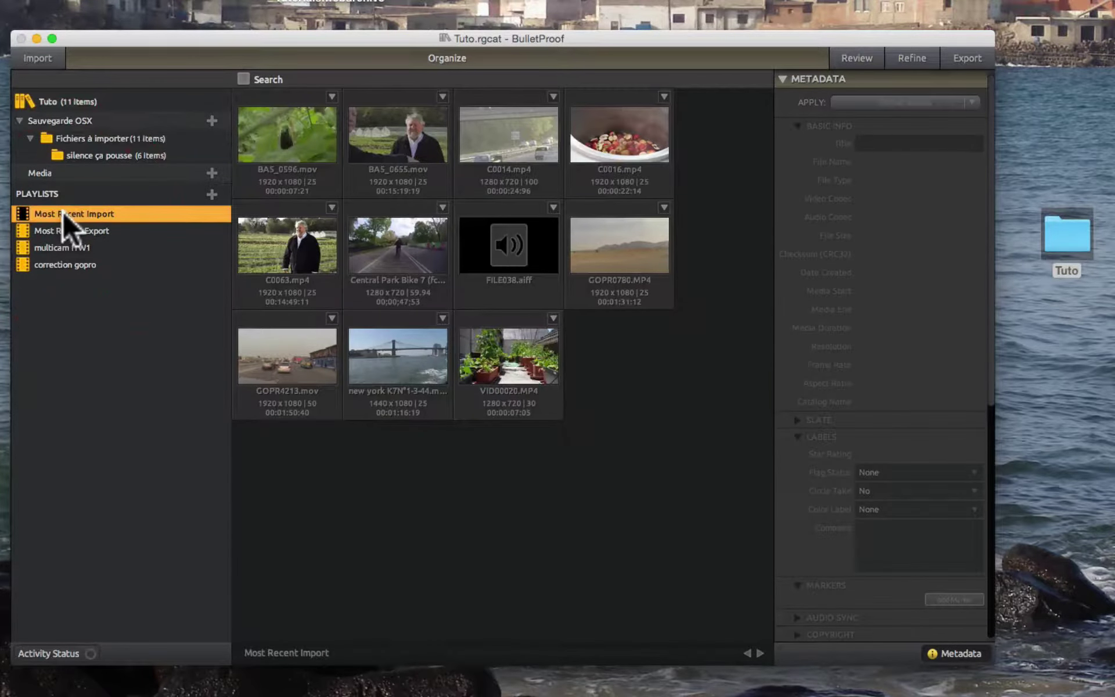
click(58, 226)
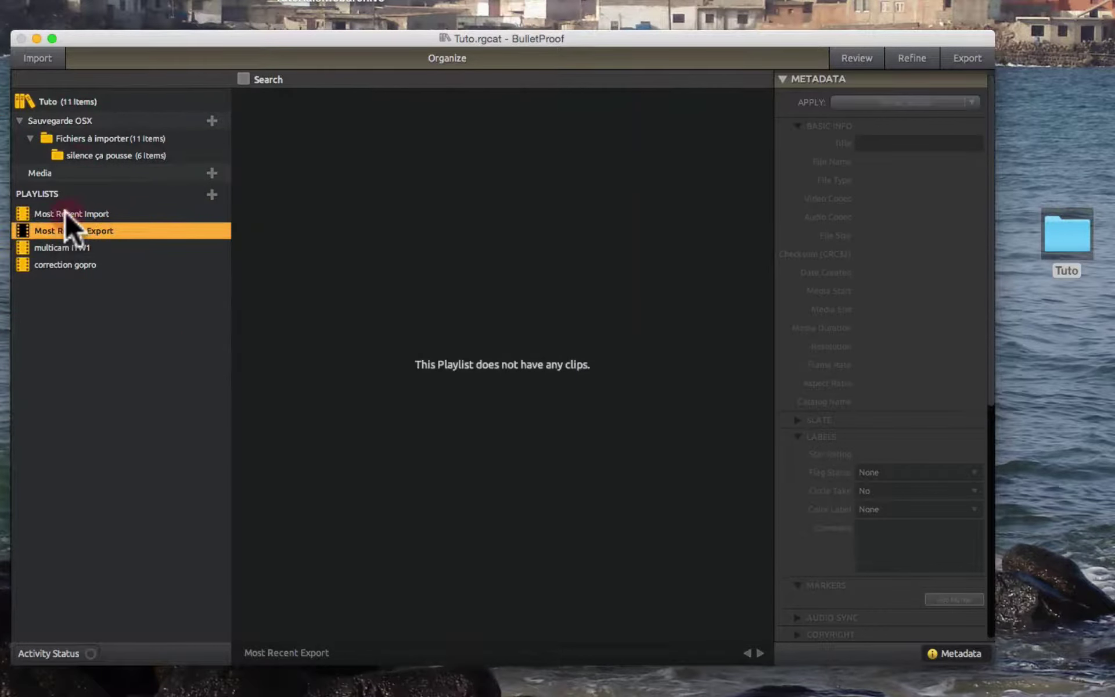
click(67, 219)
click(70, 231)
click(64, 214)
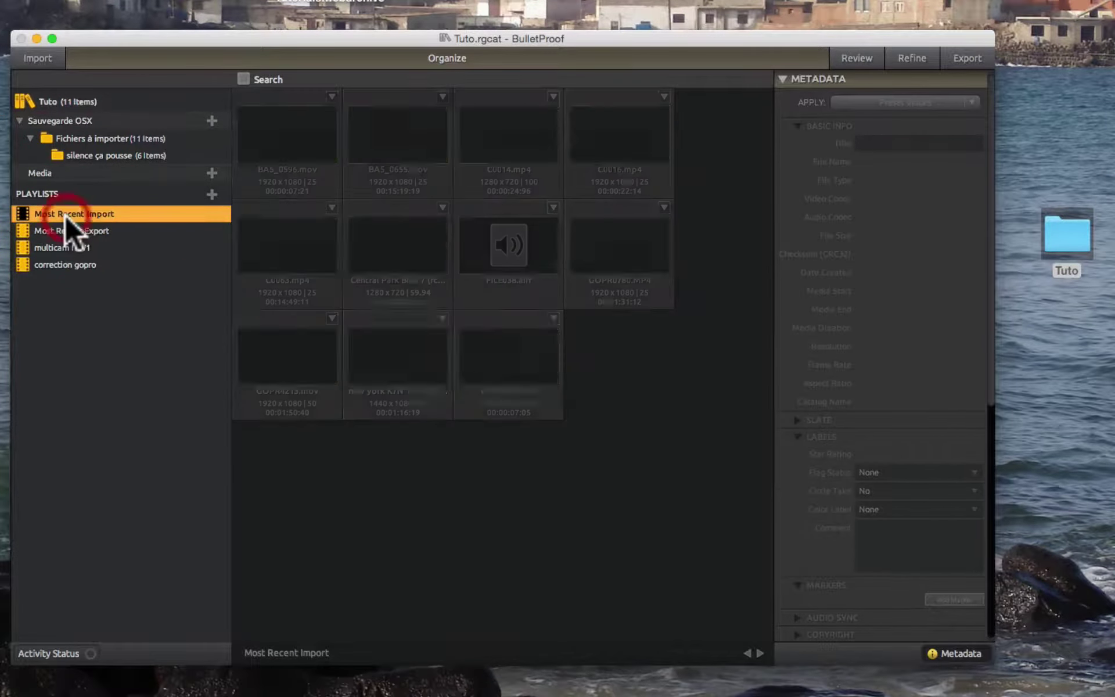
click(65, 248)
click(68, 261)
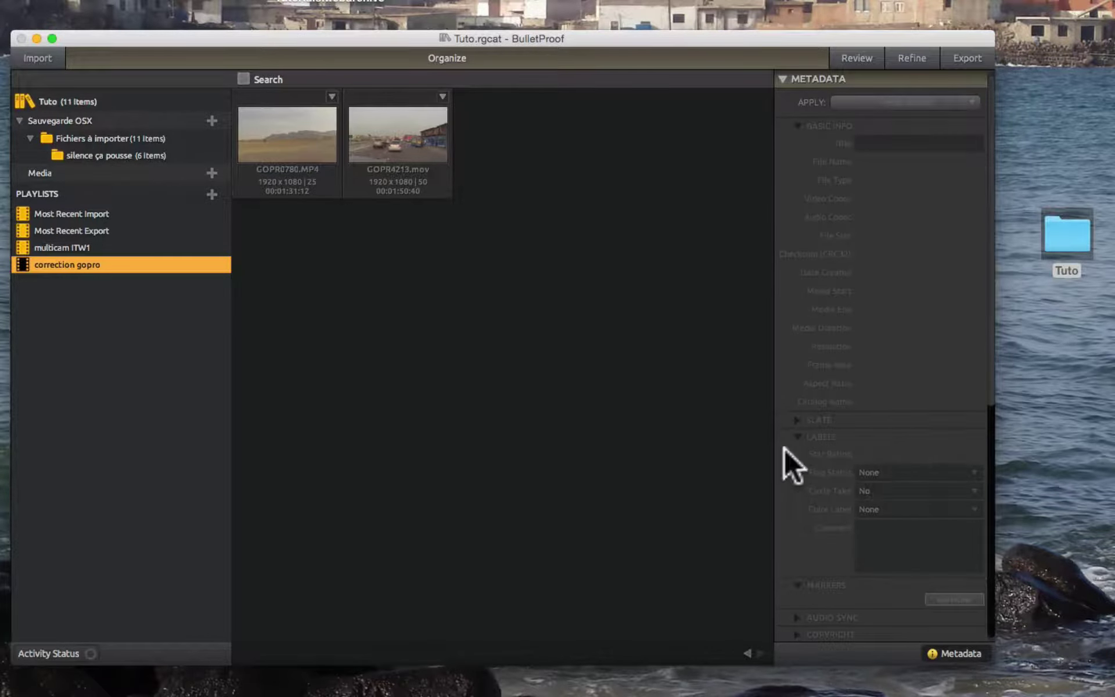
click(80, 96)
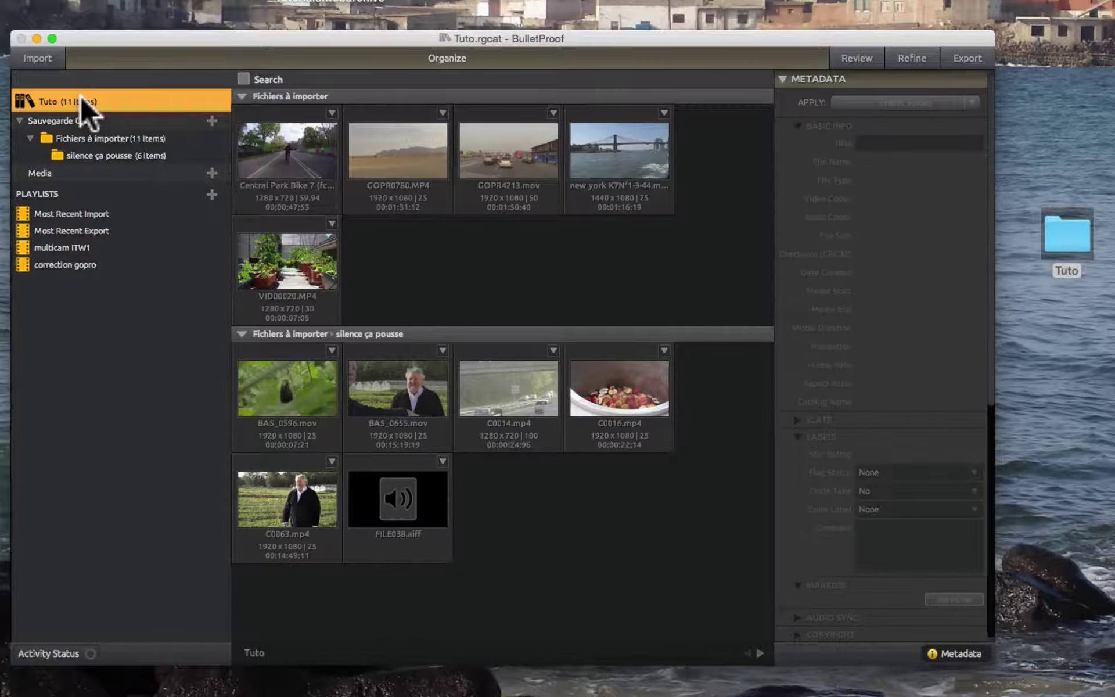
- Select all 11 Fichiers à importer clips and apply the saved contact values to them
click(88, 137)
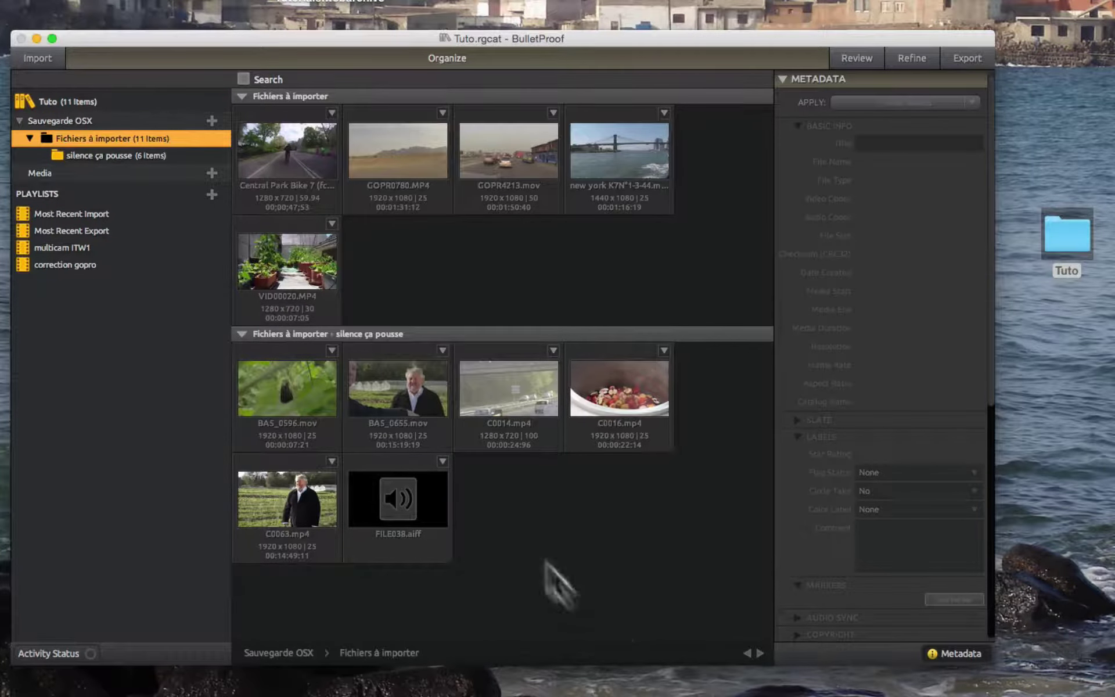
key(super+a)
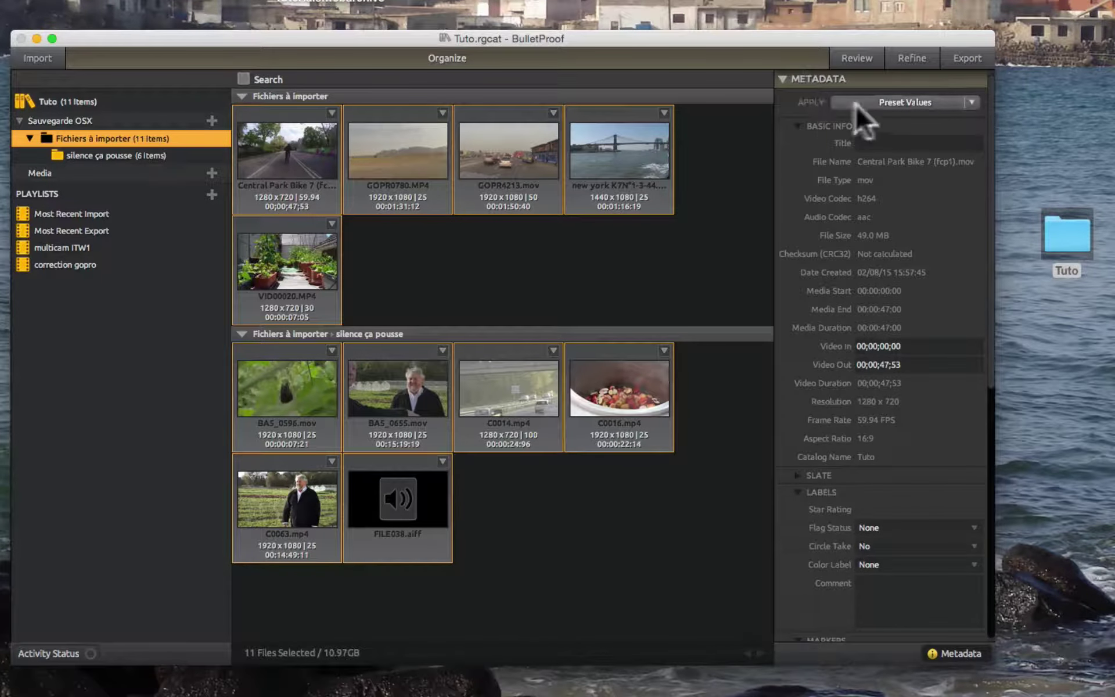
scroll(911, 411, down, 10)
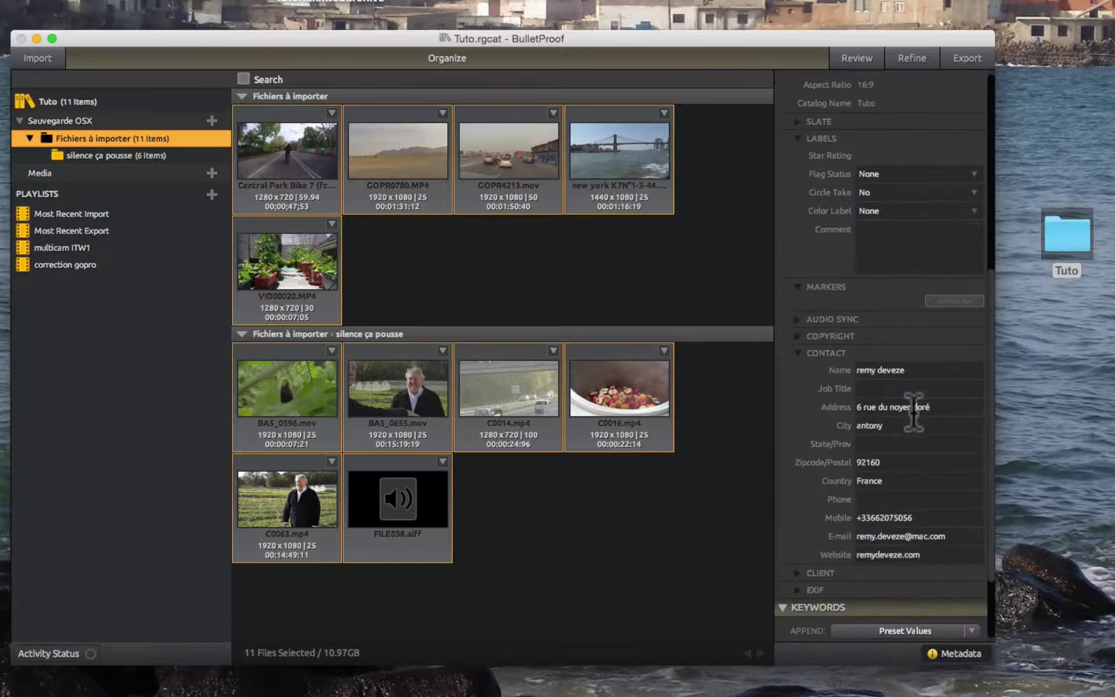
right_click(831, 353)
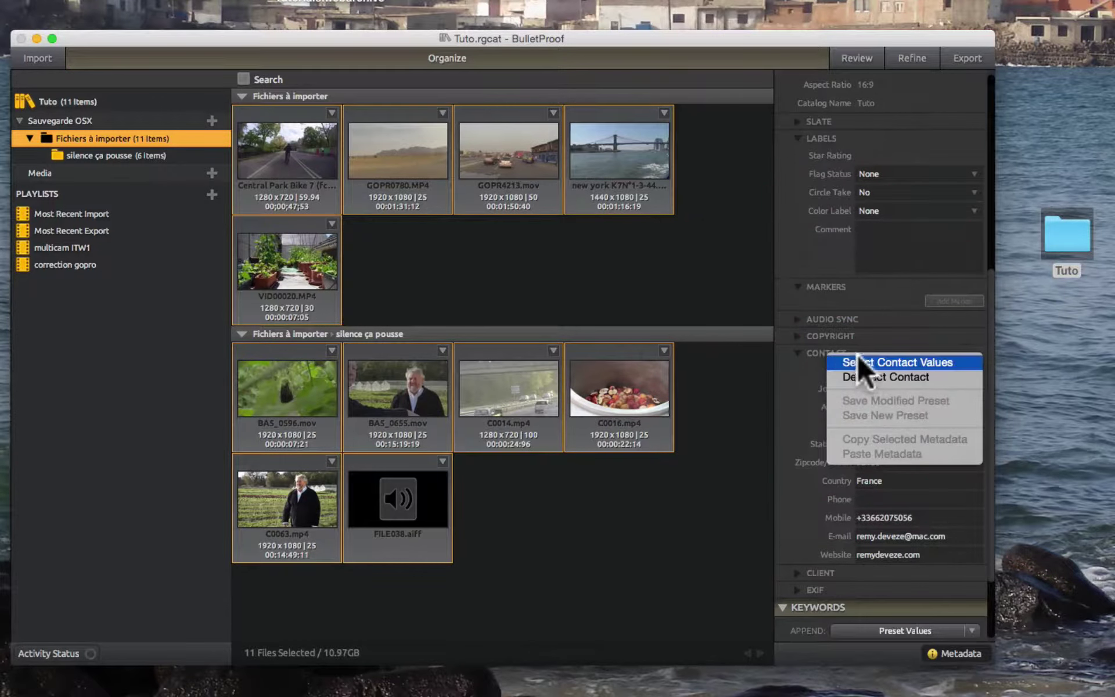
click(858, 357)
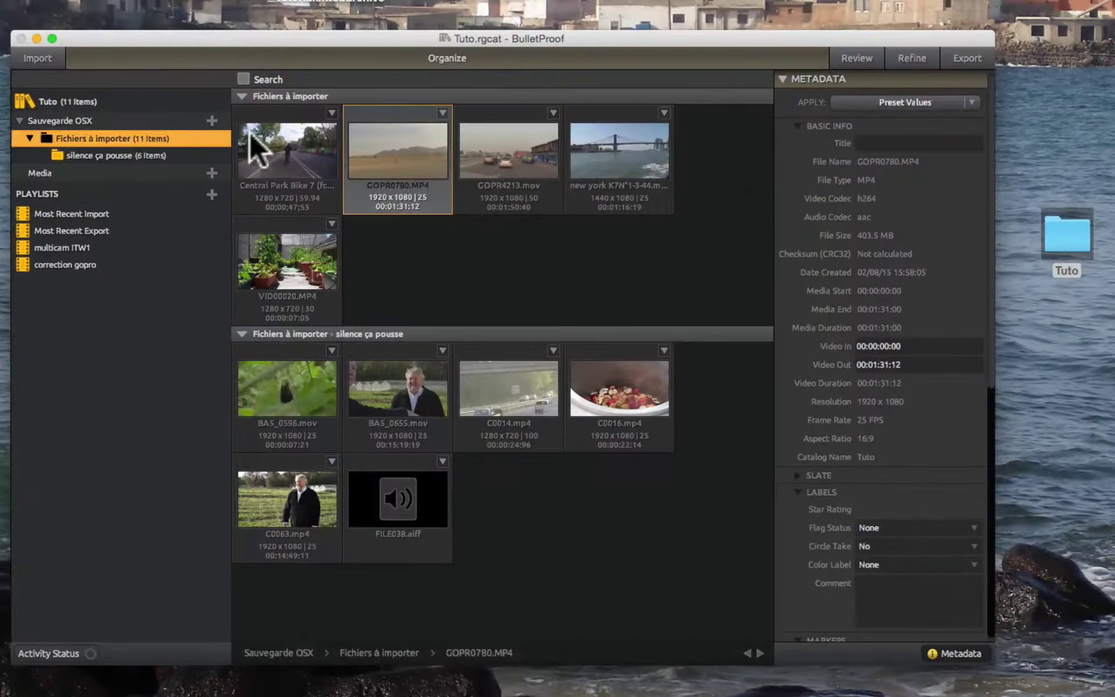
- Enter 'Drift' as the slate camera value of the Central Park Bike 7 clip
click(299, 181)
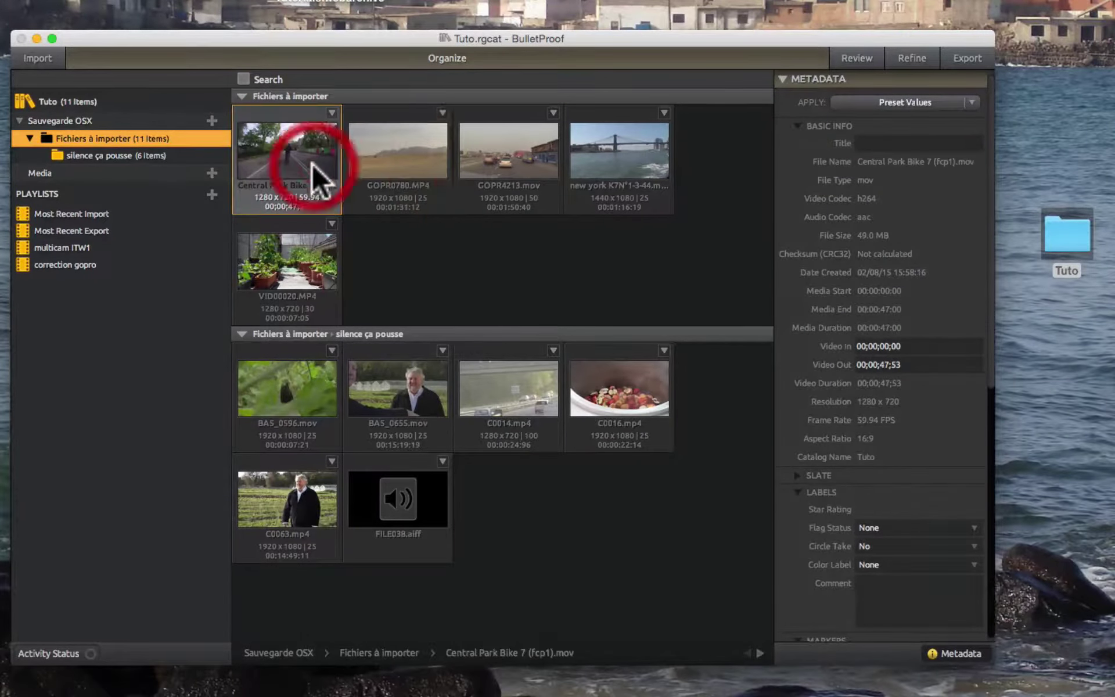
click(887, 142)
text(bike central park)
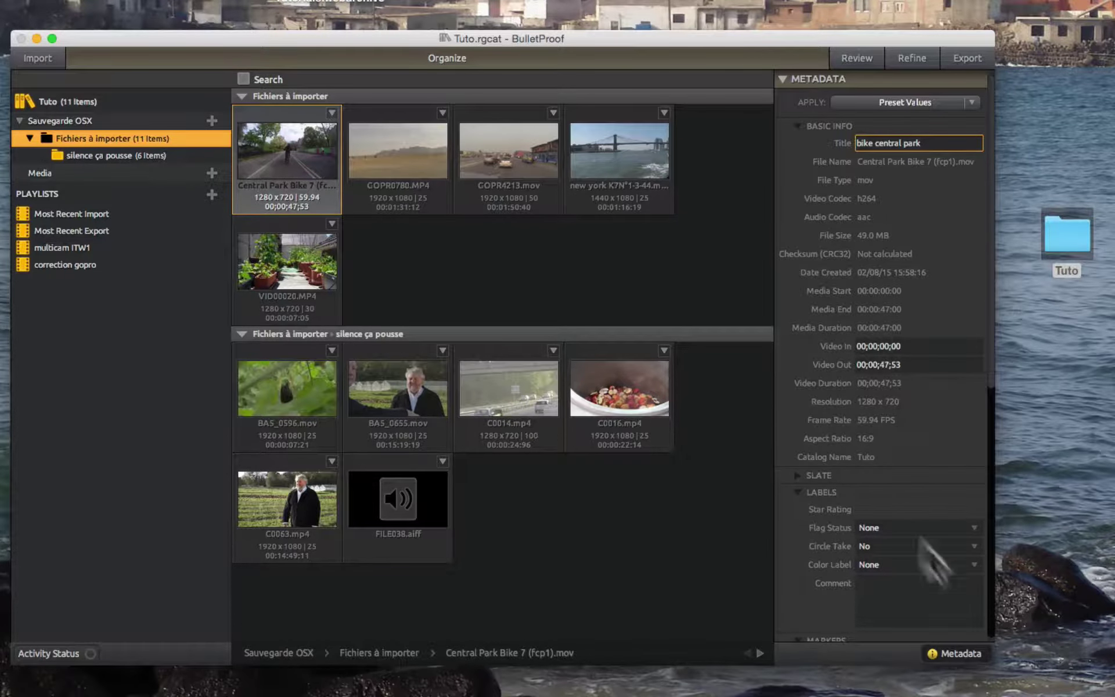
click(797, 473)
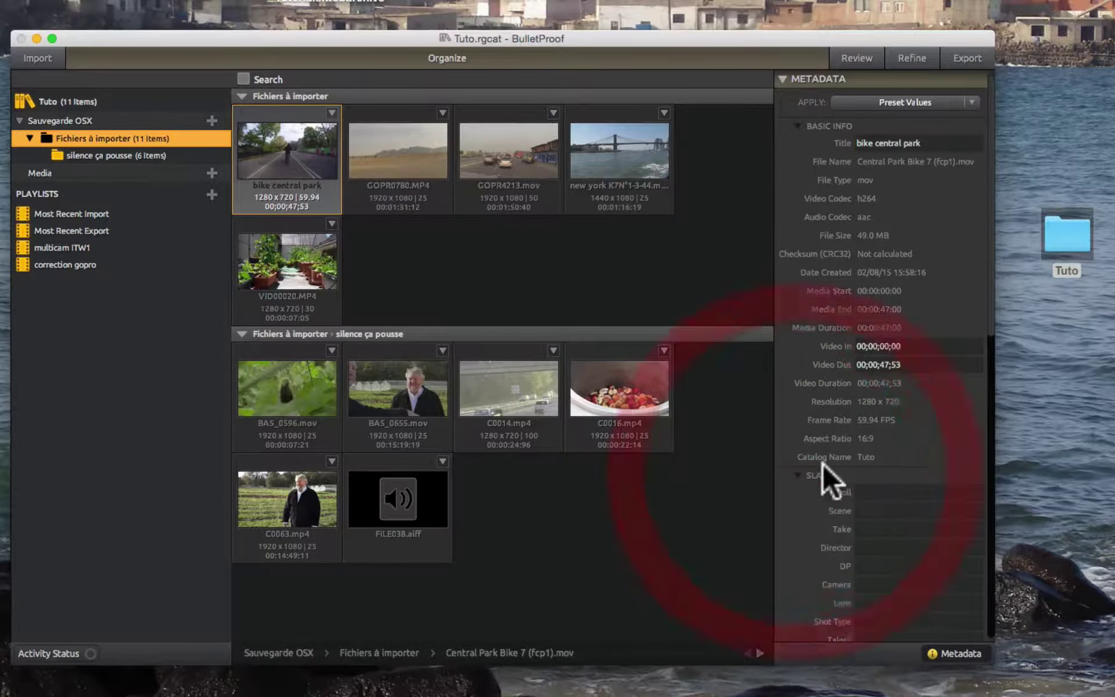
scroll(822, 462, down, 5)
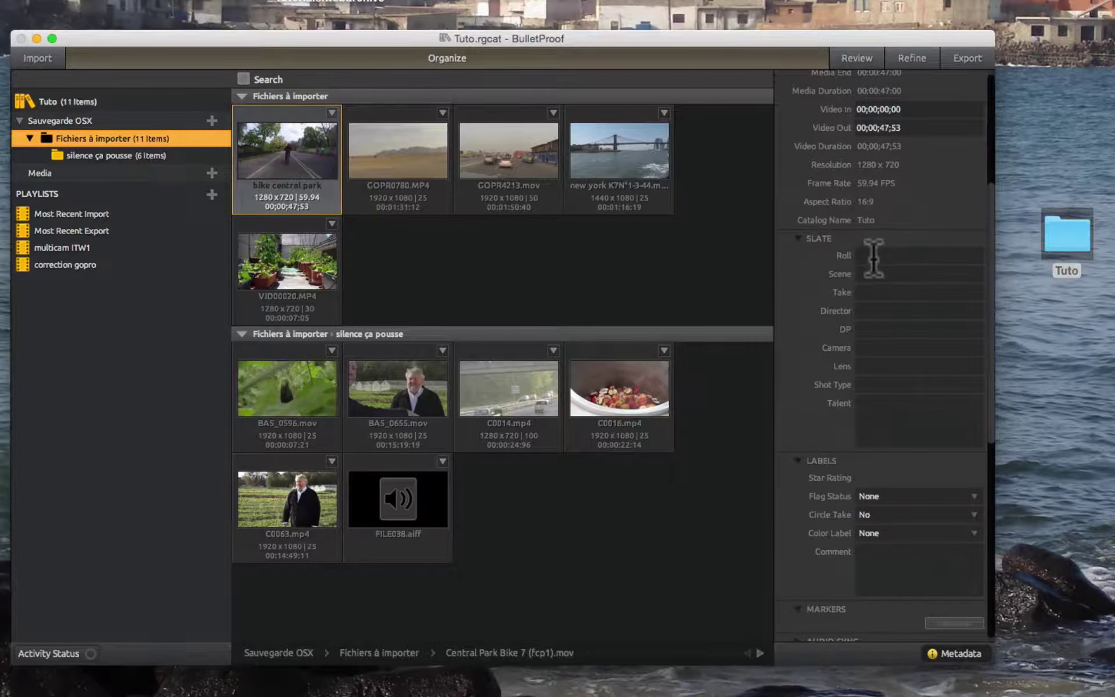
click(860, 311)
text(R)
click(883, 348)
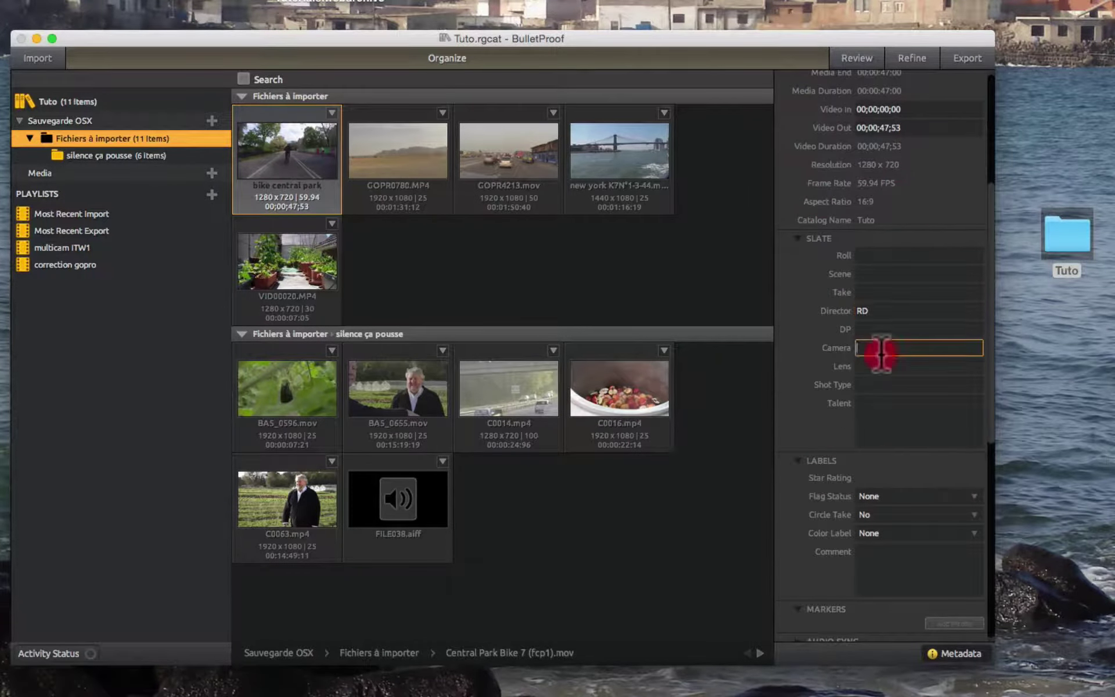
text(Drift)
key(Return)
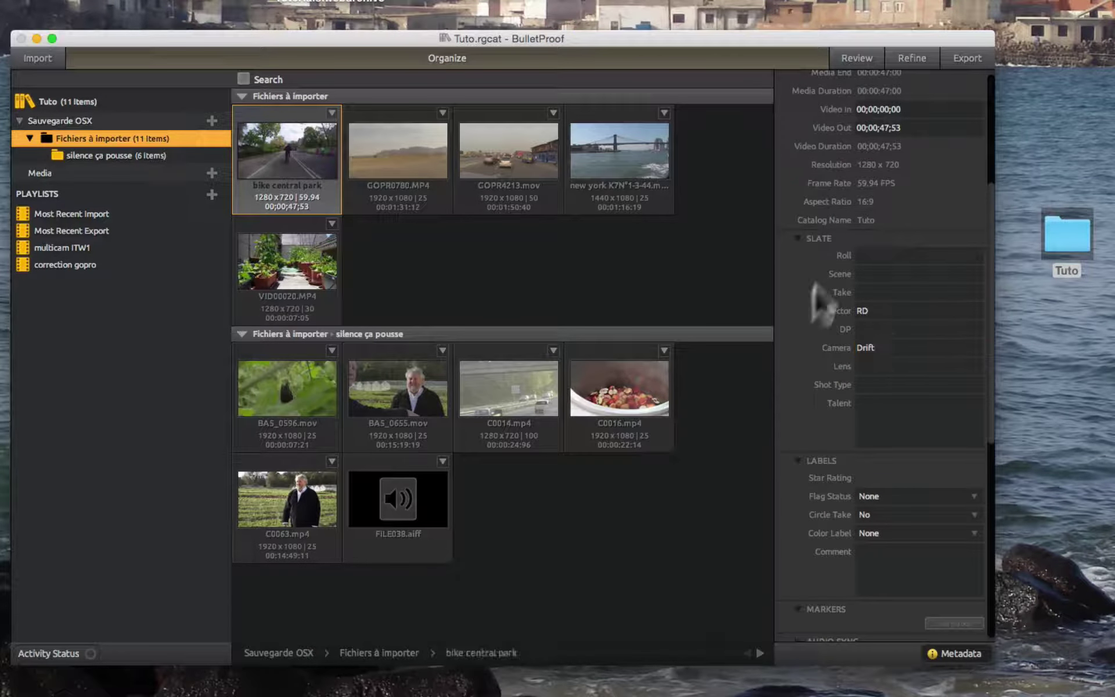
- Mark the clip's slate values and contact values for copying
right_click(817, 234)
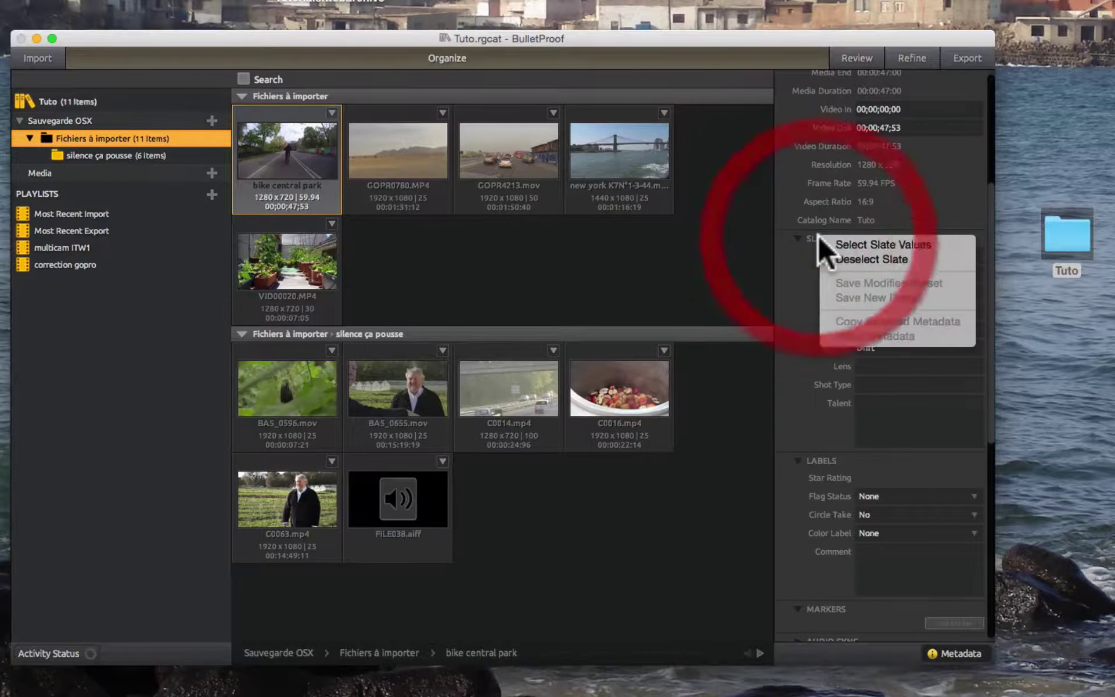
click(830, 241)
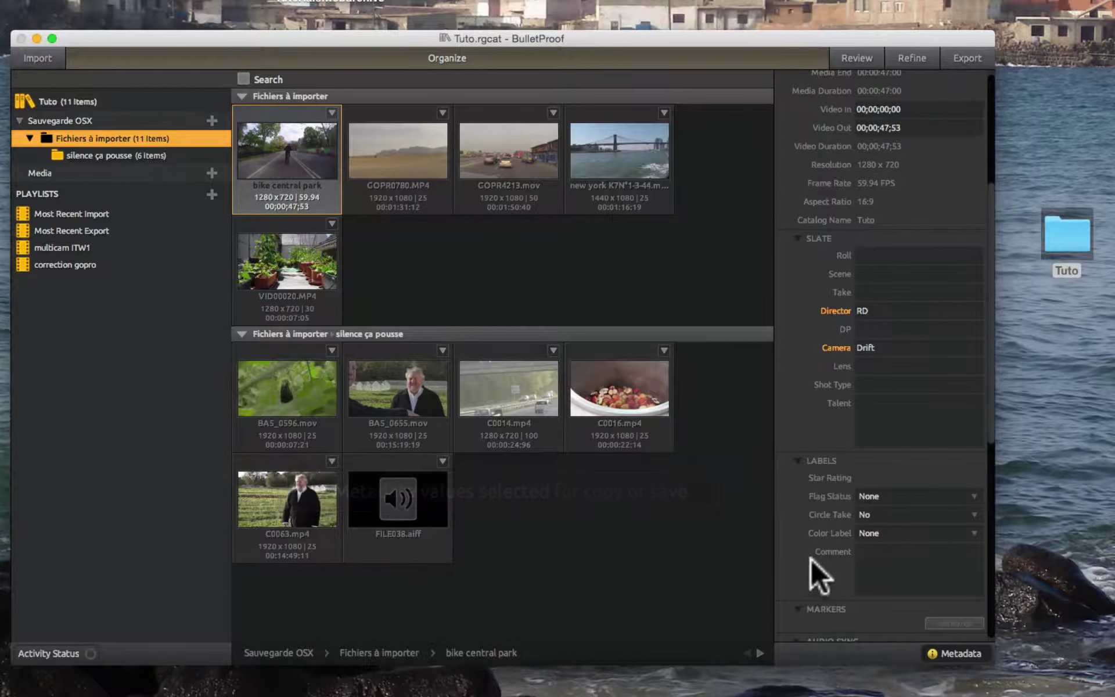
scroll(810, 557, down, 3)
scroll(811, 555, up, 5)
scroll(811, 556, down, 8)
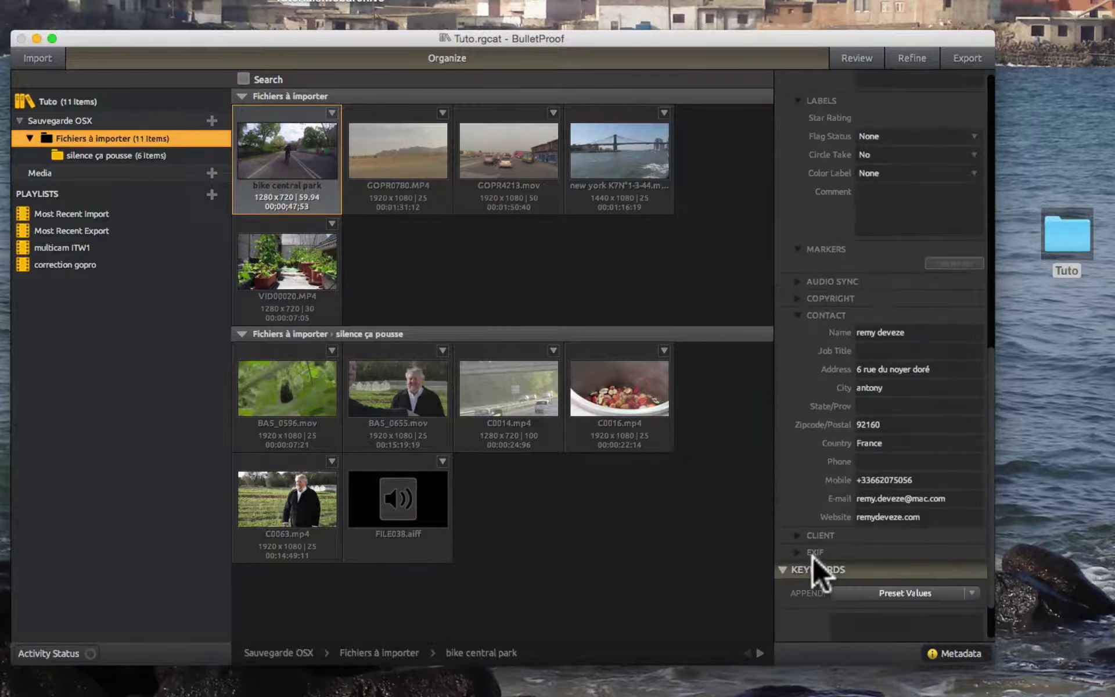
right_click(825, 316)
click(844, 321)
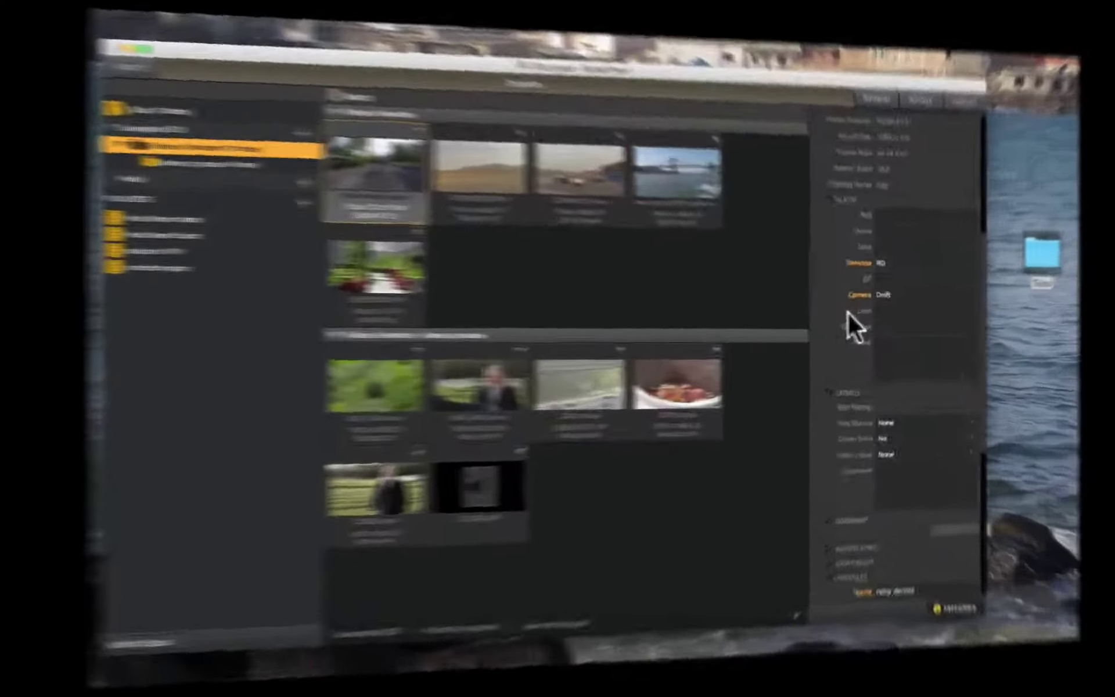
scroll(803, 328, down, 3)
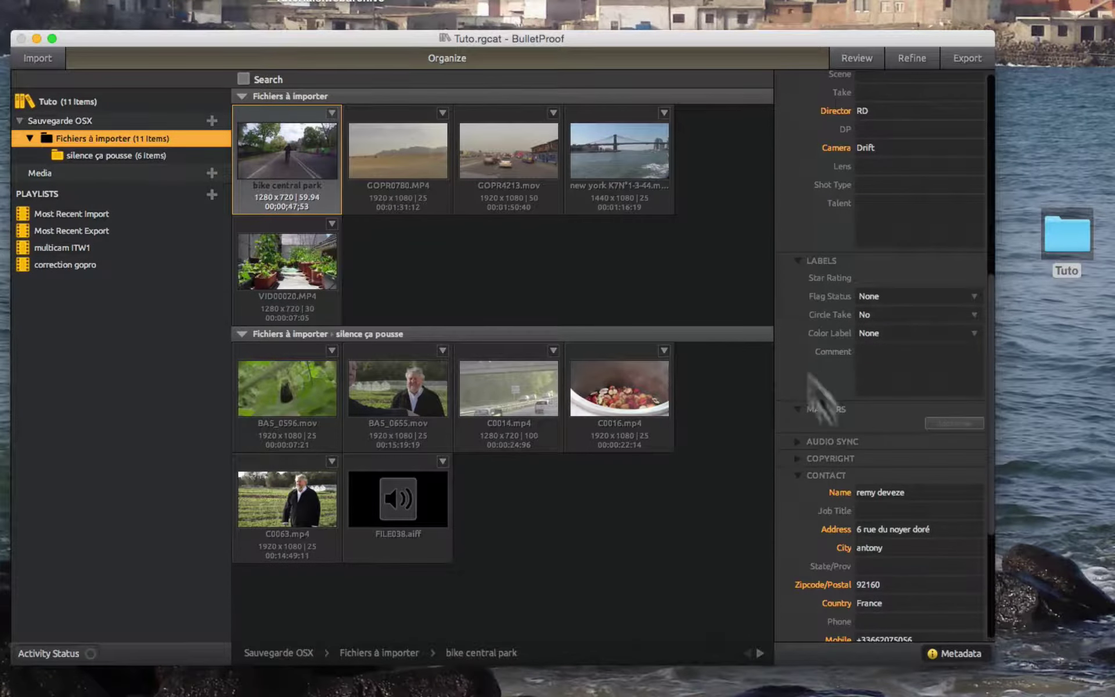
scroll(834, 482, down, 3)
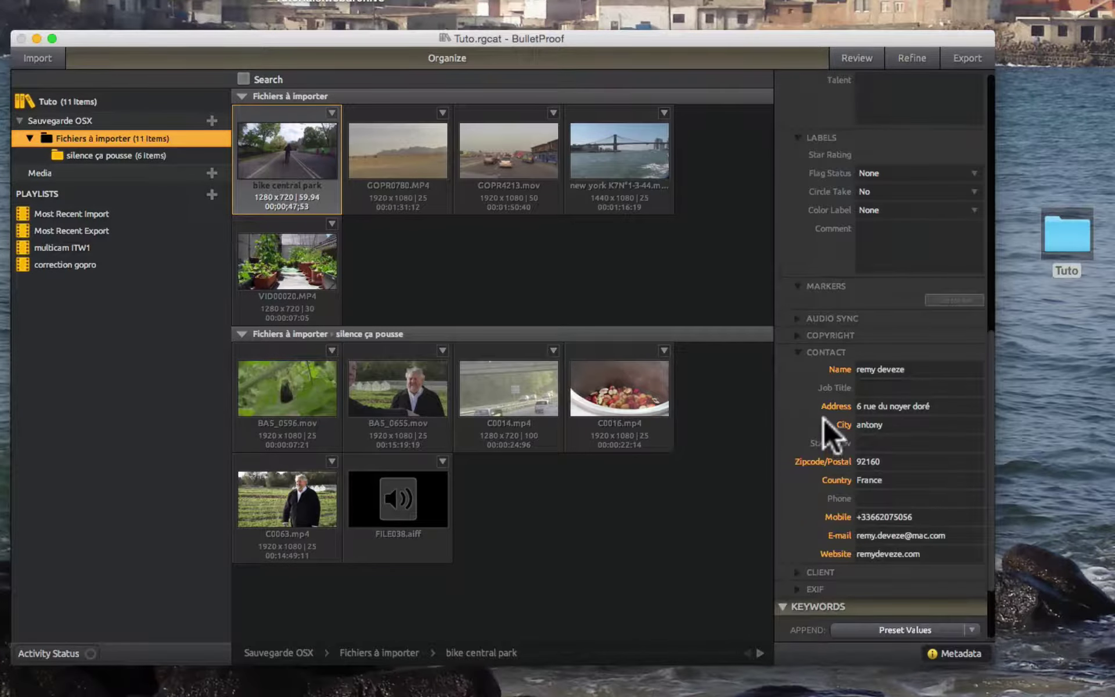
scroll(823, 416, up, 4)
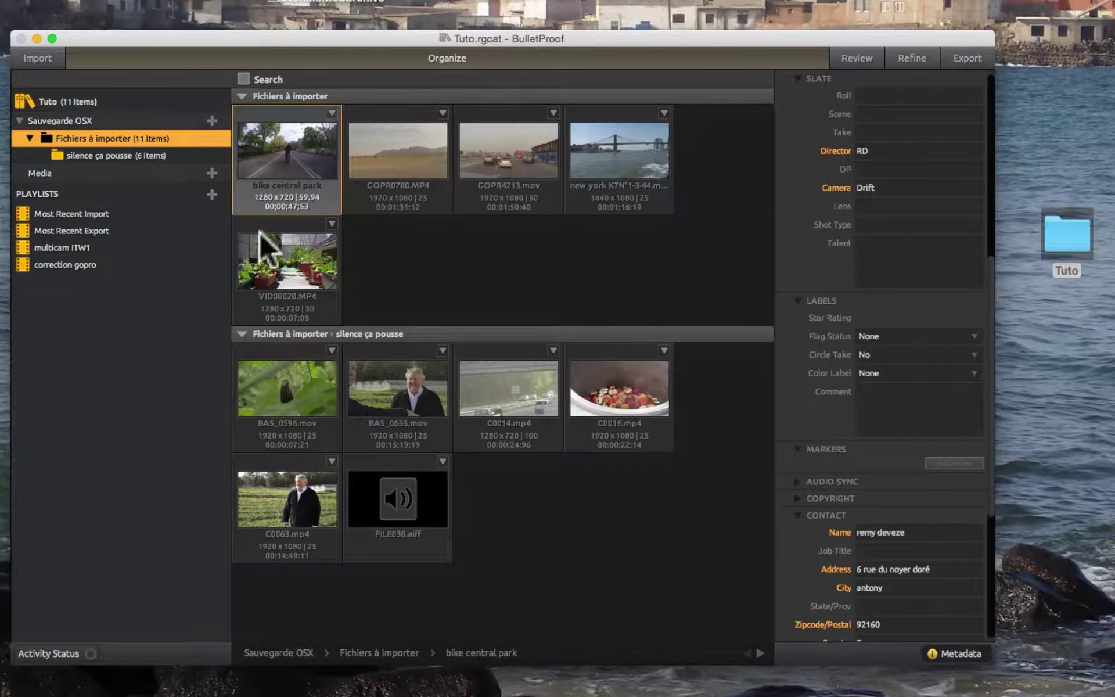
- Flag GOPR0780 as Keep and give GOPR4213 a two-star rating
click(410, 171)
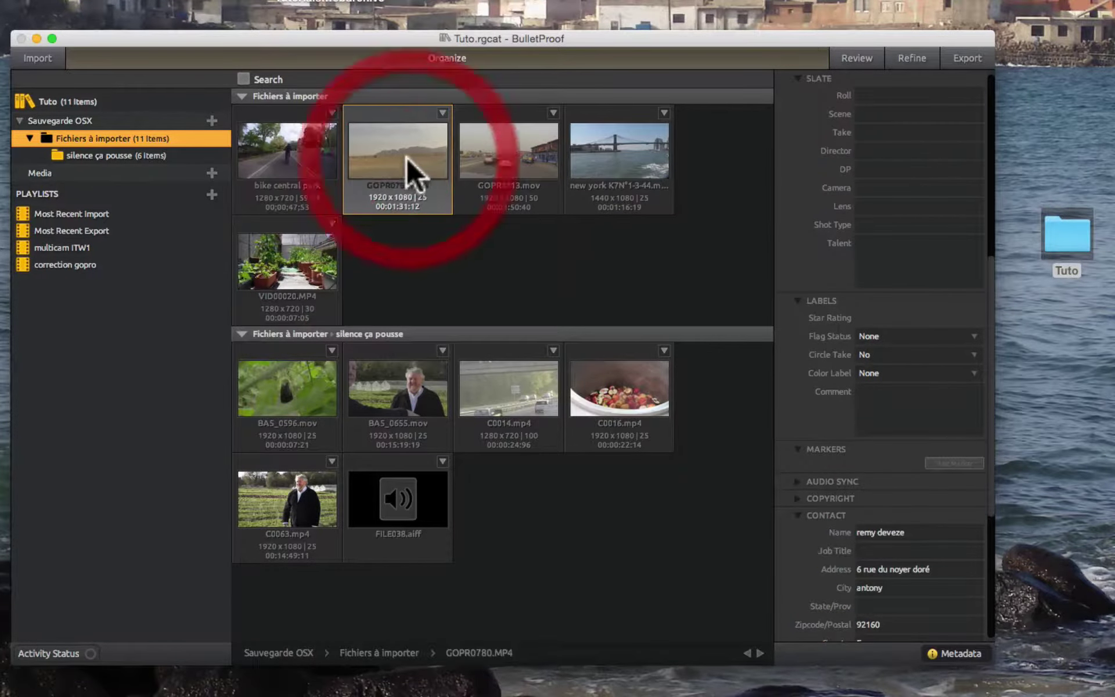
right_click(390, 146)
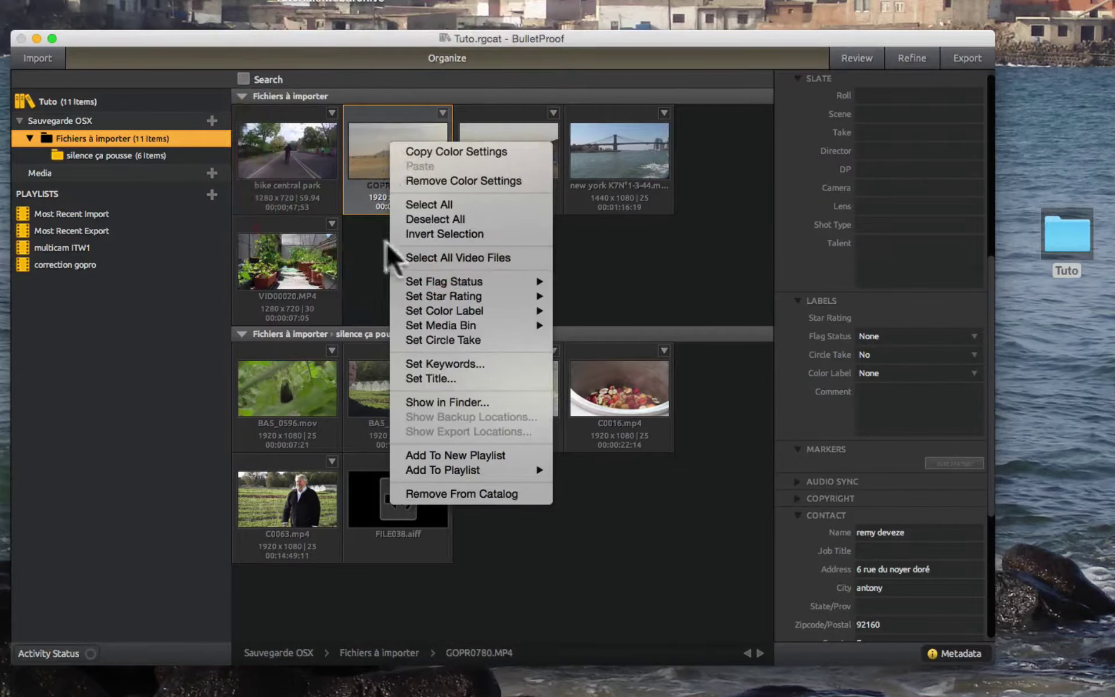
mouse_move(485, 281)
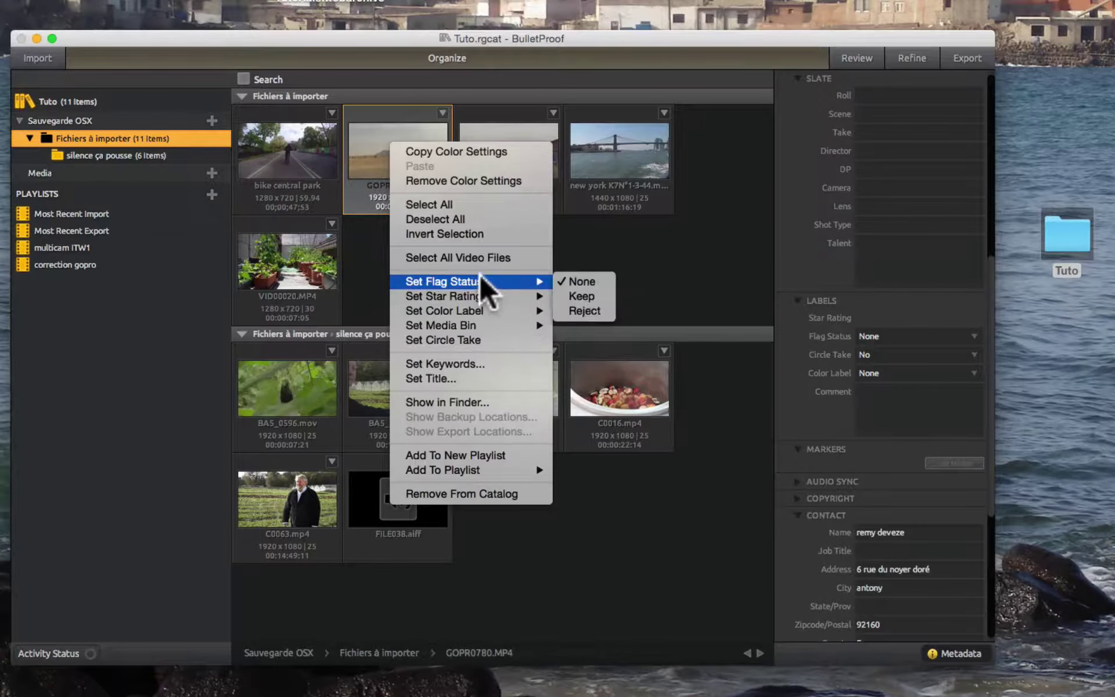
click(595, 296)
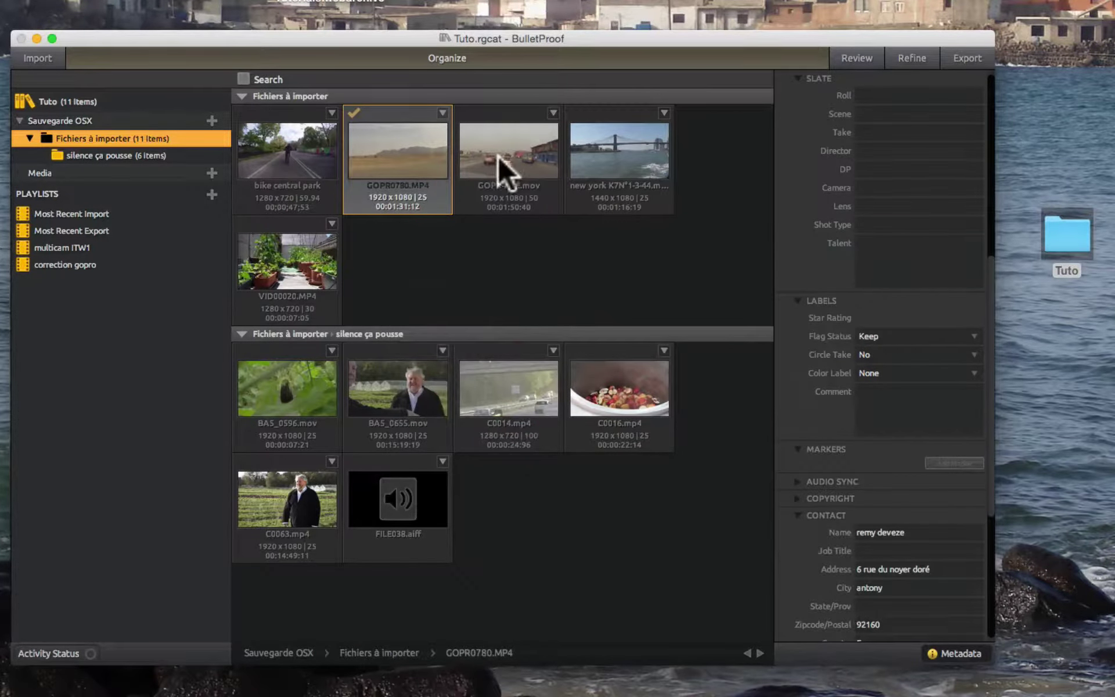
right_click(479, 161)
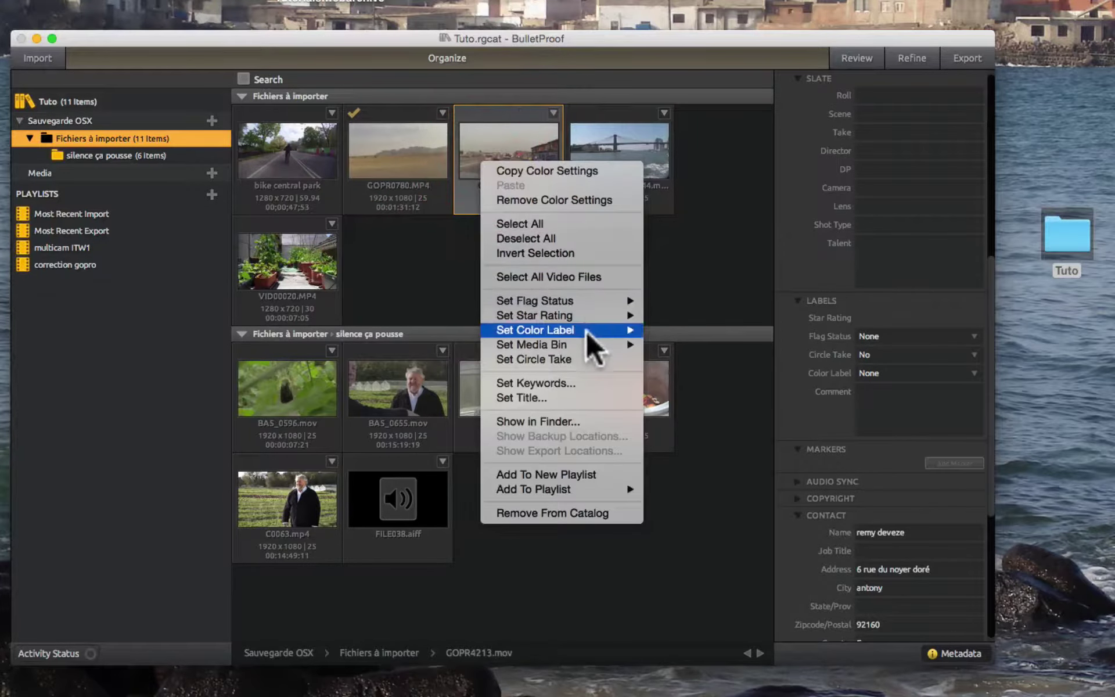
mouse_move(616, 318)
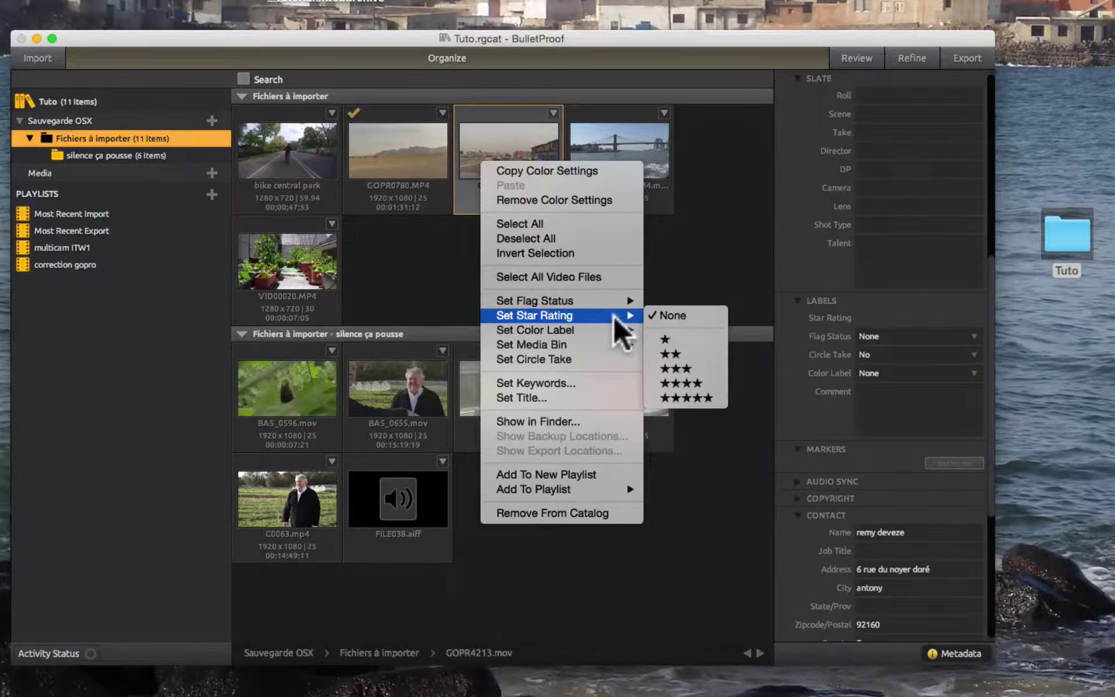
click(670, 354)
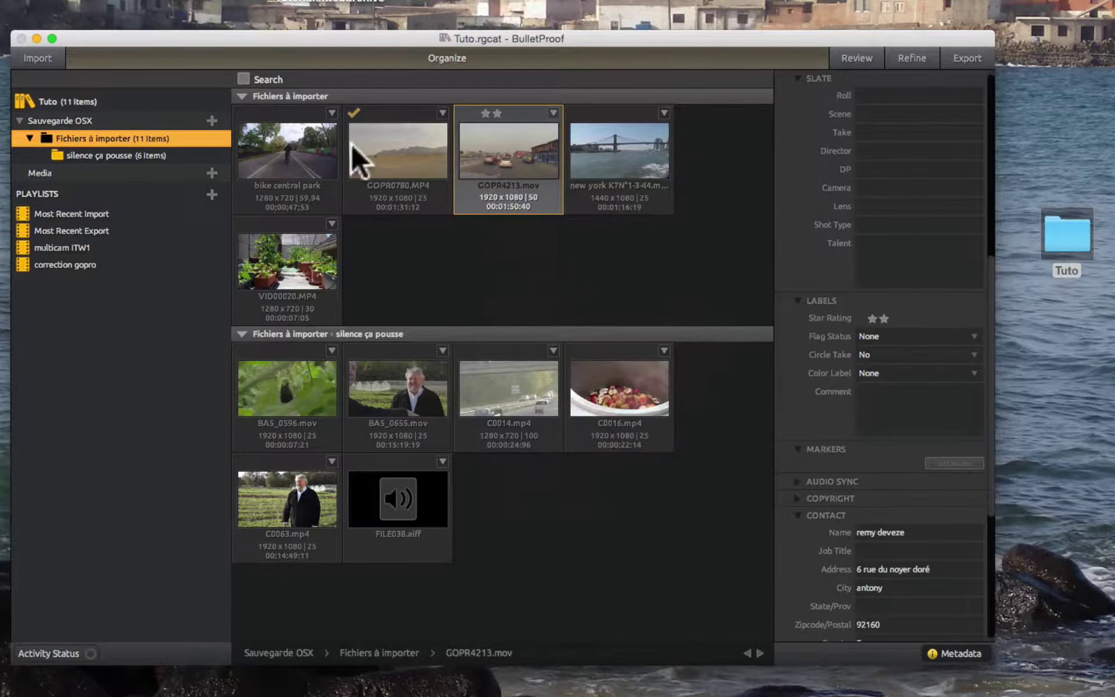
- Give GOPR0780 and the new york clip four-star ratings
right_click(367, 152)
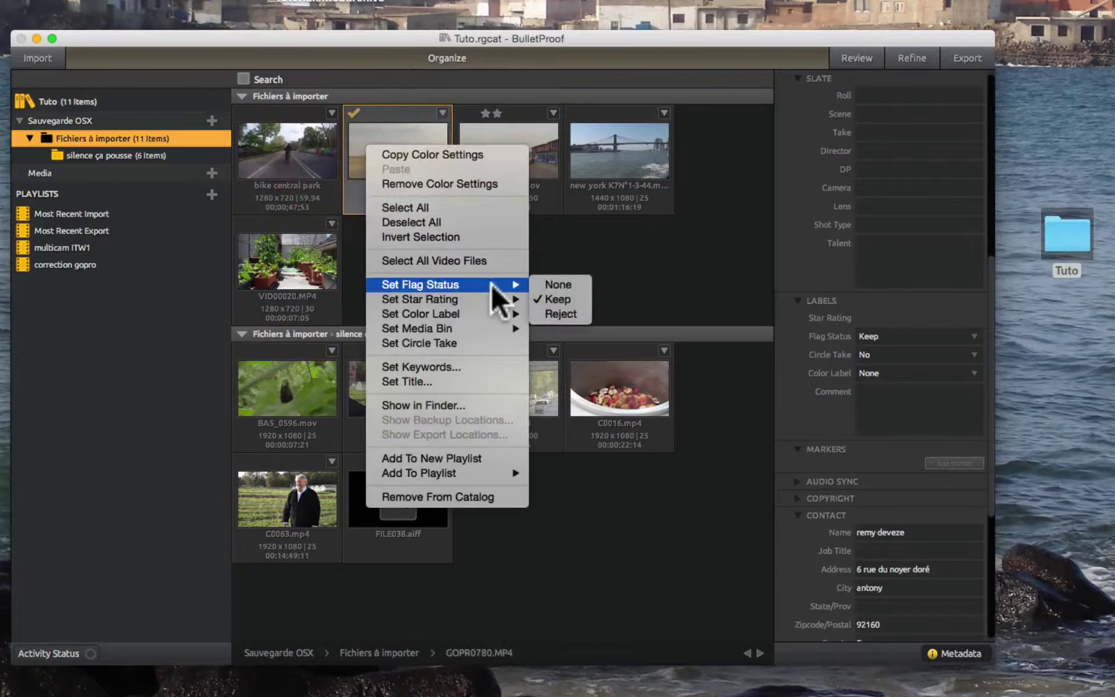
mouse_move(511, 299)
click(568, 366)
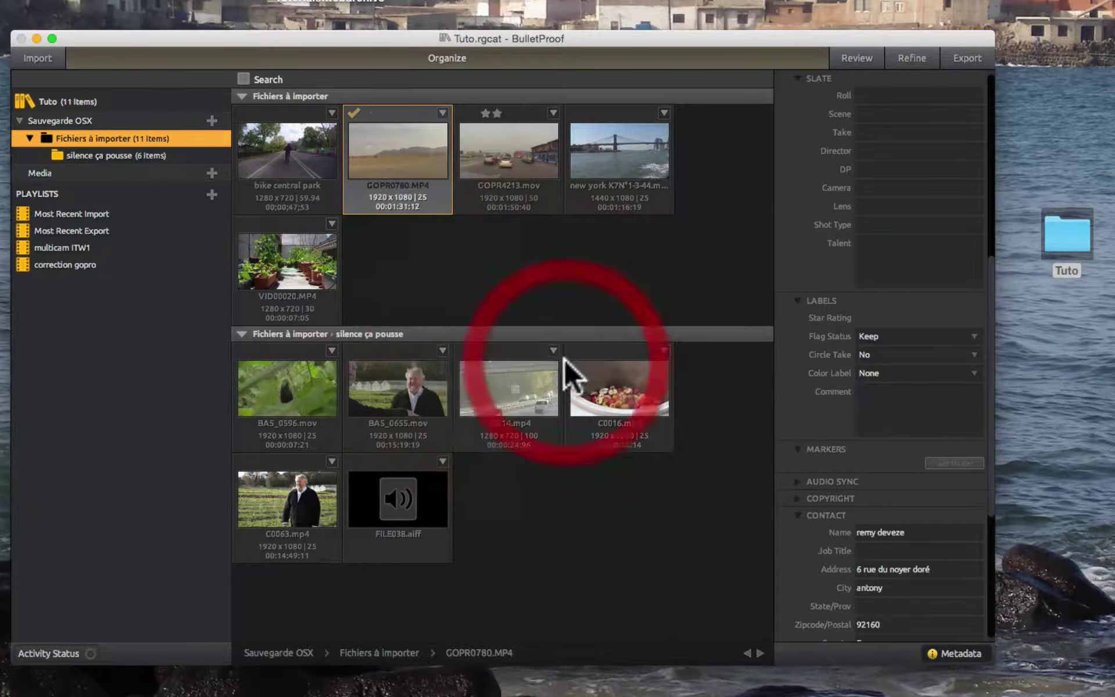
right_click(622, 172)
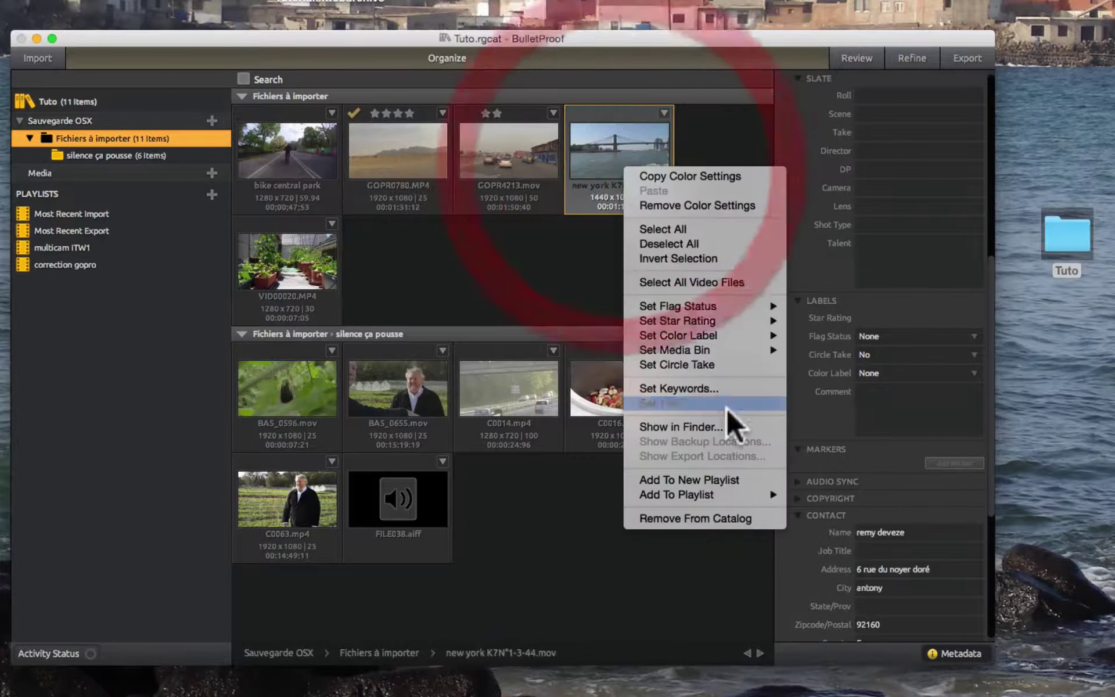
mouse_move(766, 320)
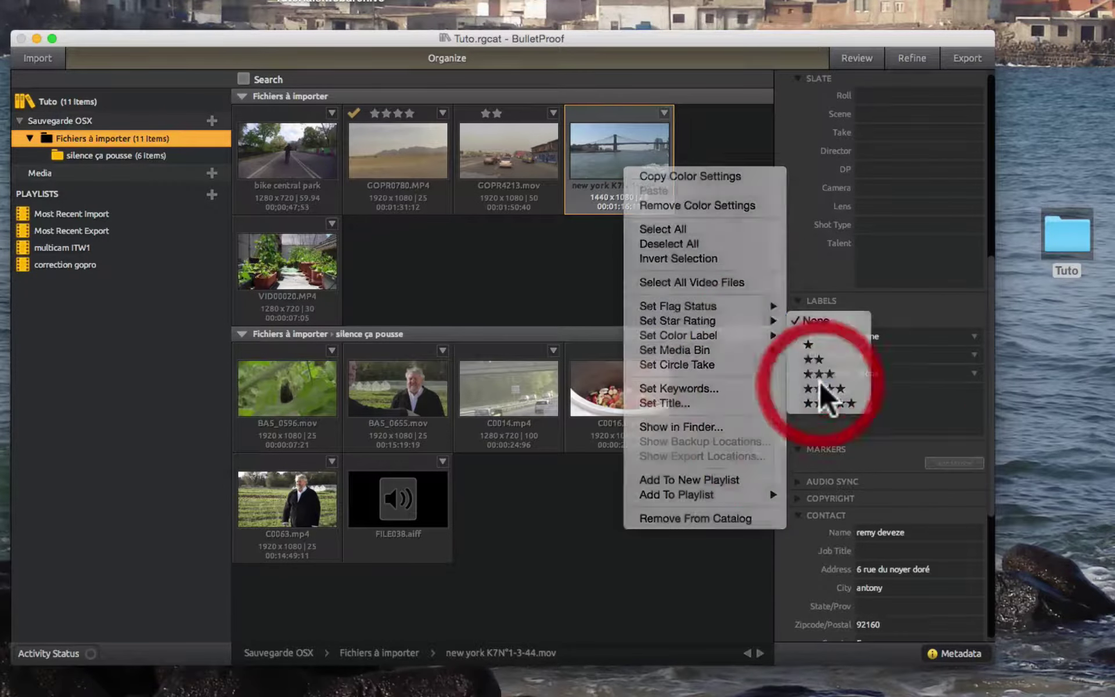
click(821, 386)
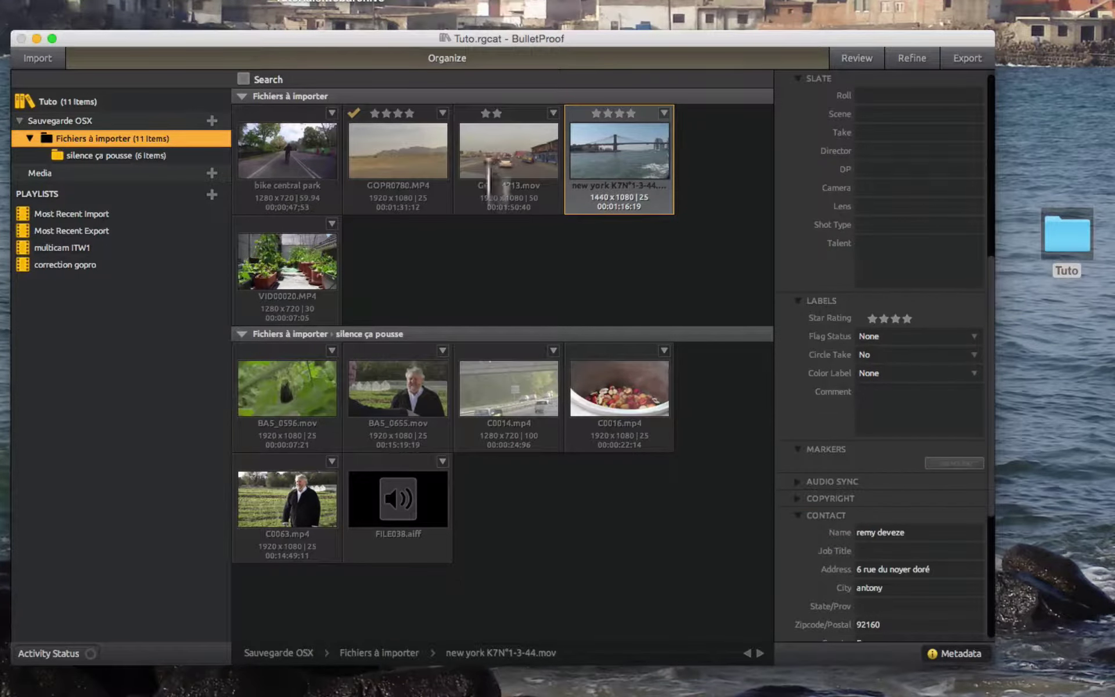
- Give GOPR0780 a Yellow colour label and the new york clip a Blue one
right_click(403, 149)
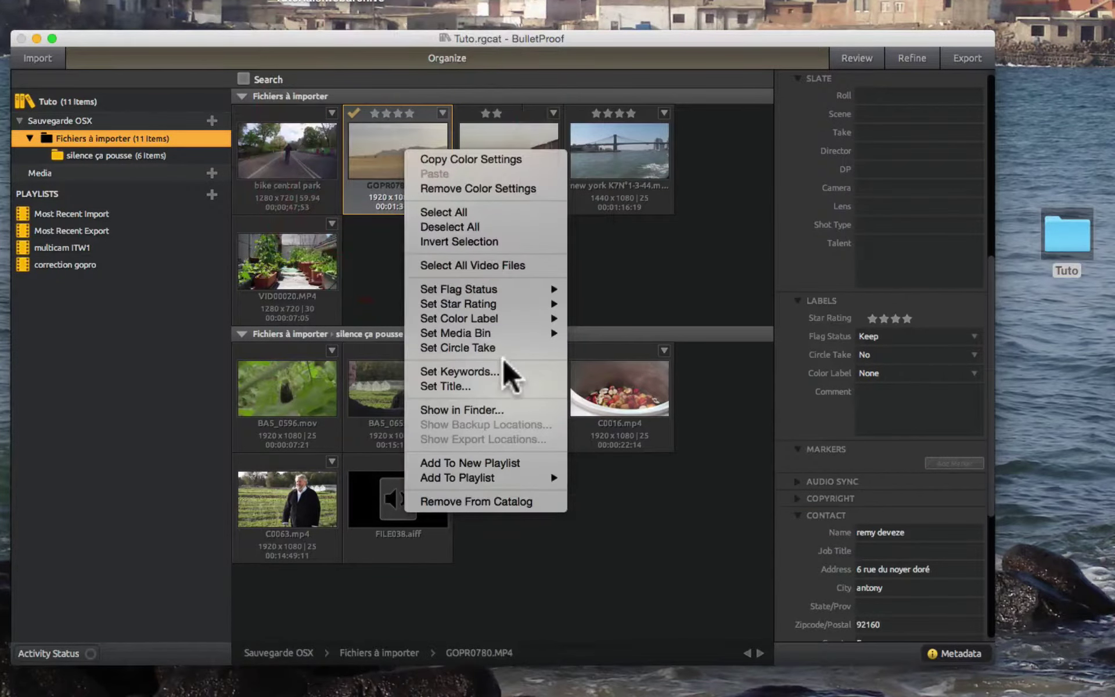
mouse_move(473, 318)
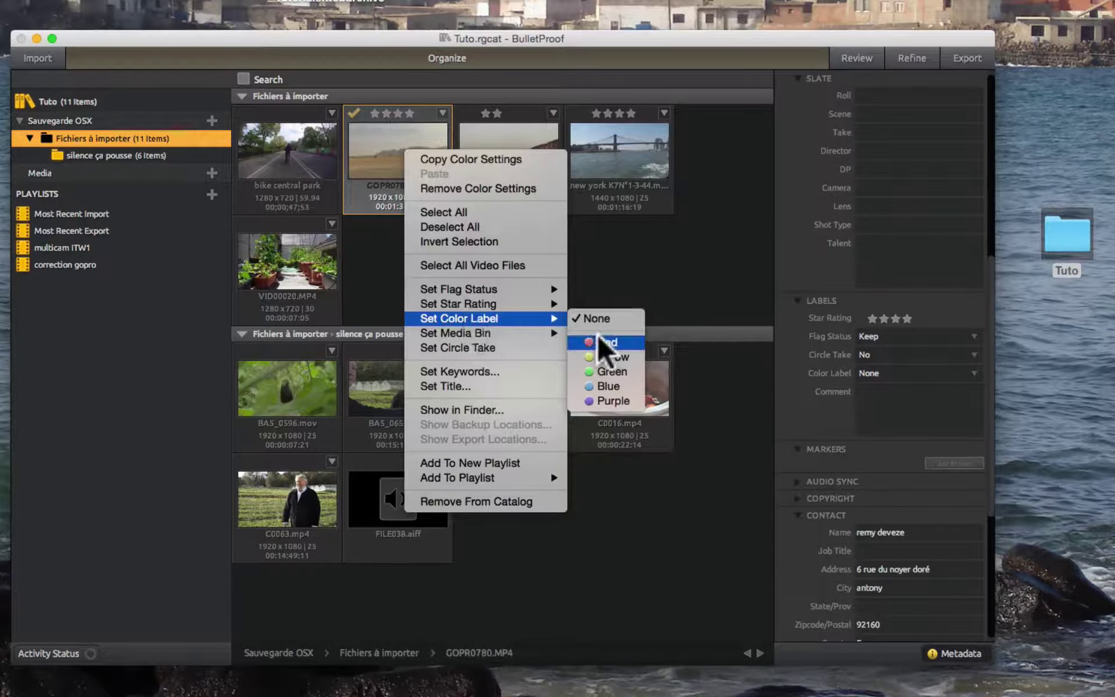
click(590, 356)
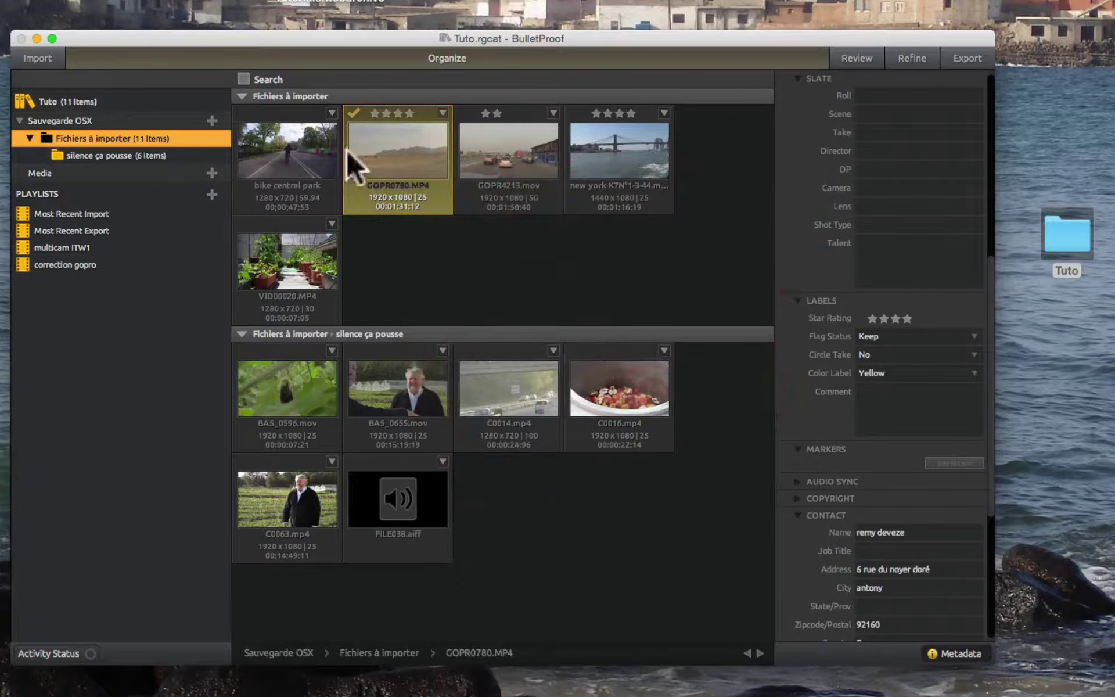
right_click(634, 167)
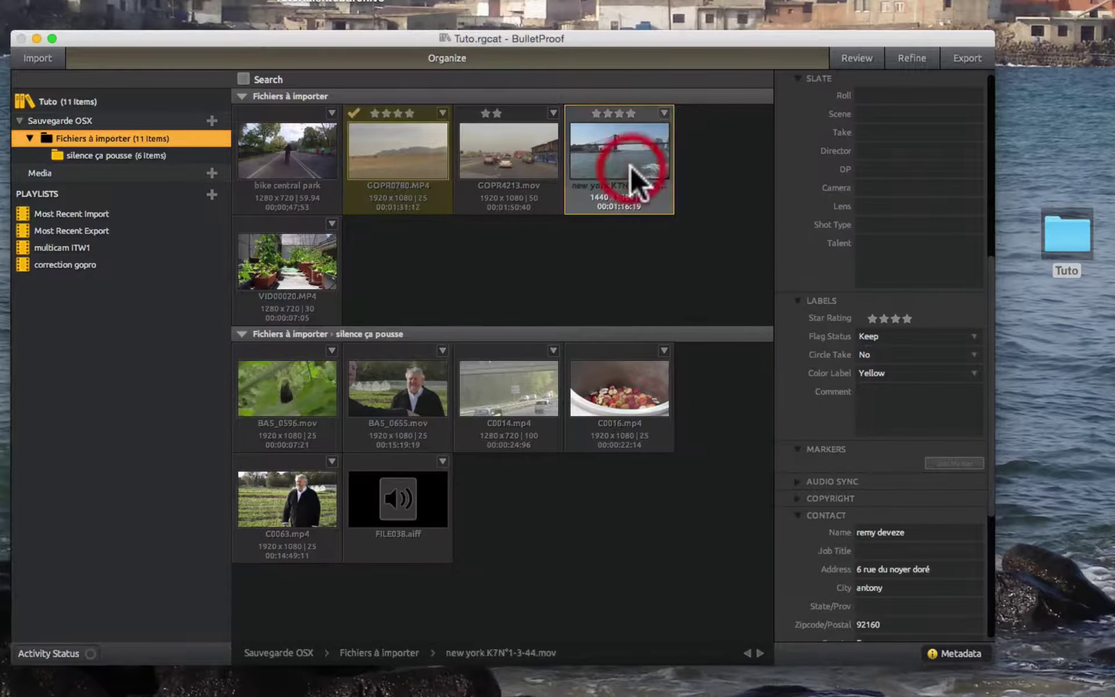
mouse_move(743, 347)
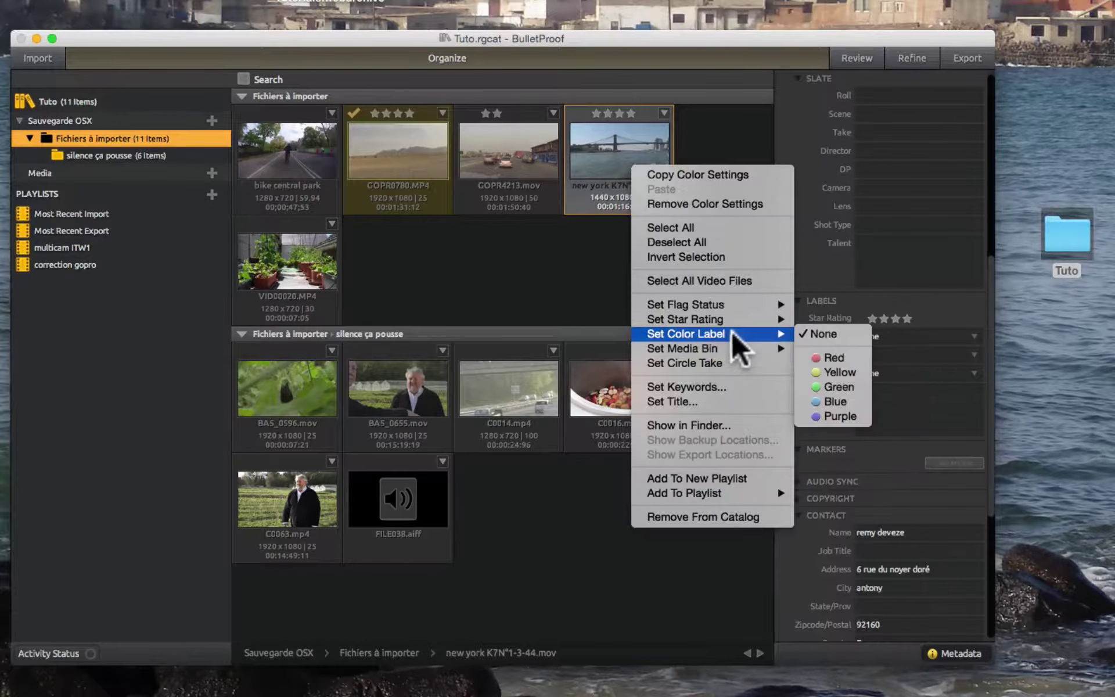
click(830, 399)
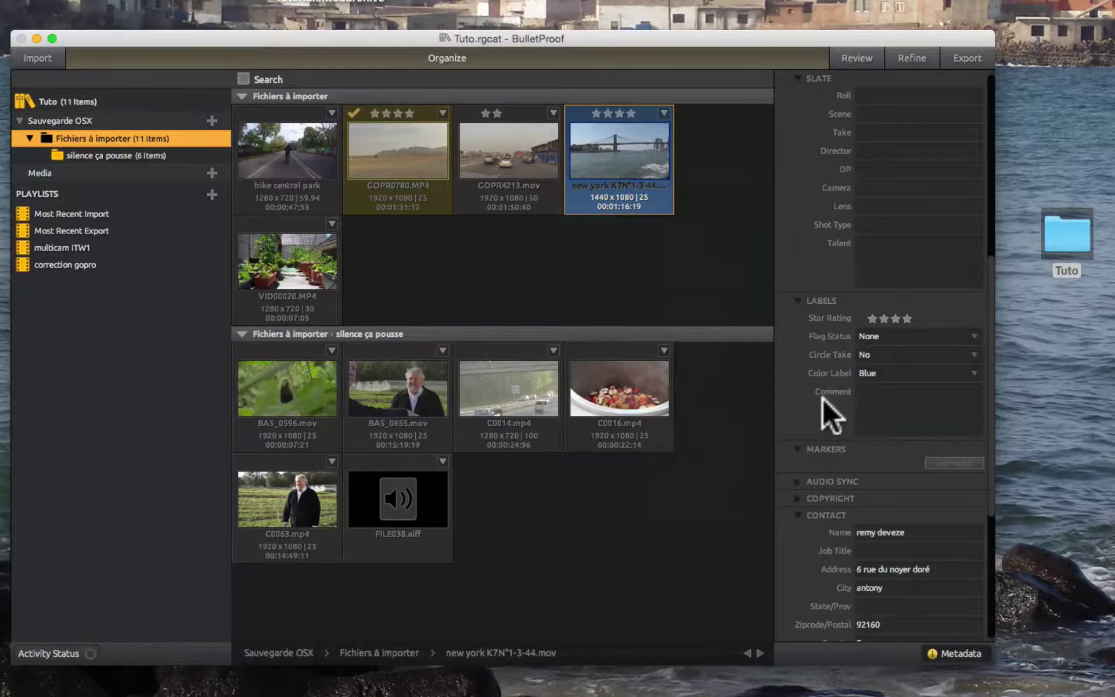
- Select the six silence ça pousse clips and give them a Purple colour label
click(289, 403)
shift+click(368, 421)
shift+click(615, 401)
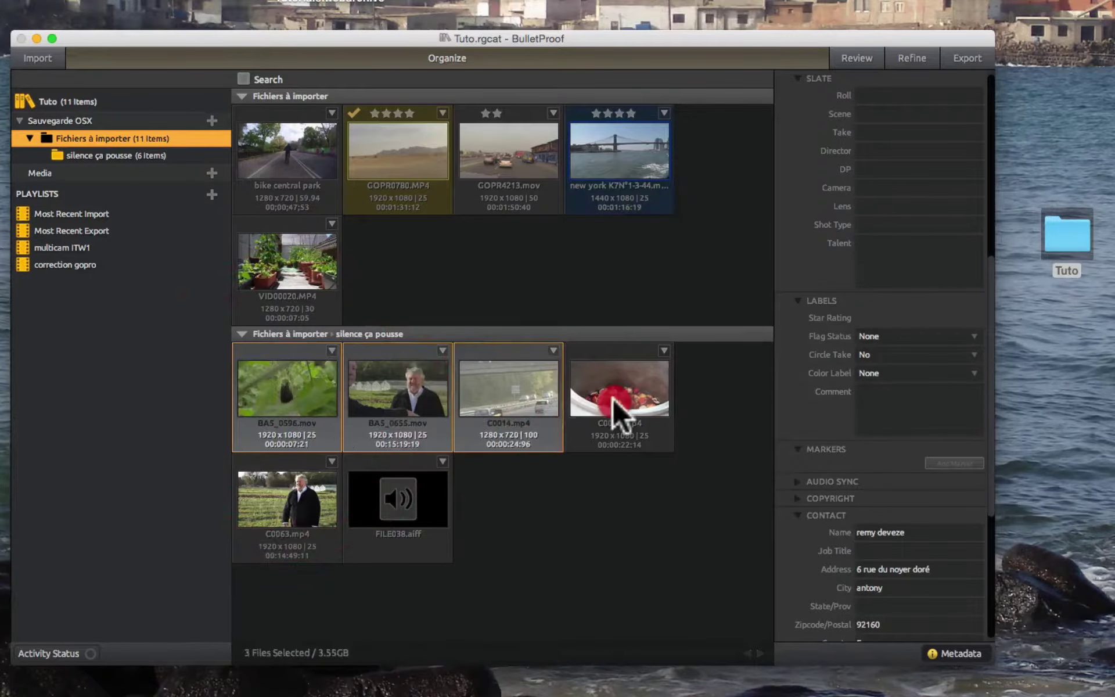
shift+click(374, 502)
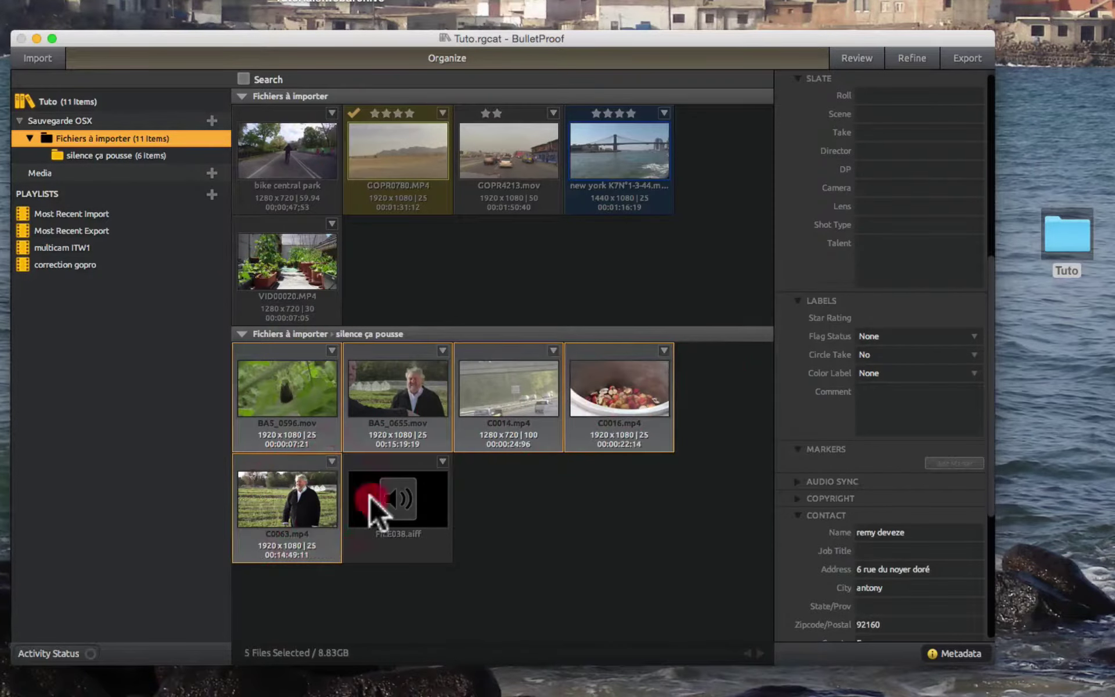
right_click(601, 388)
mouse_move(674, 566)
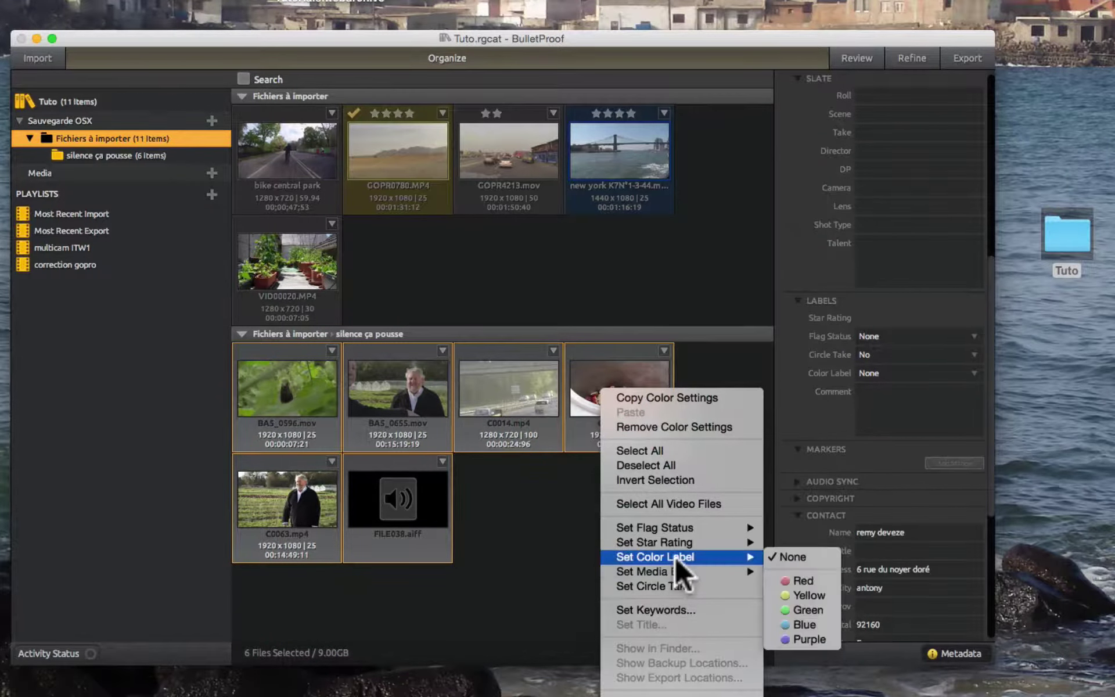
click(801, 632)
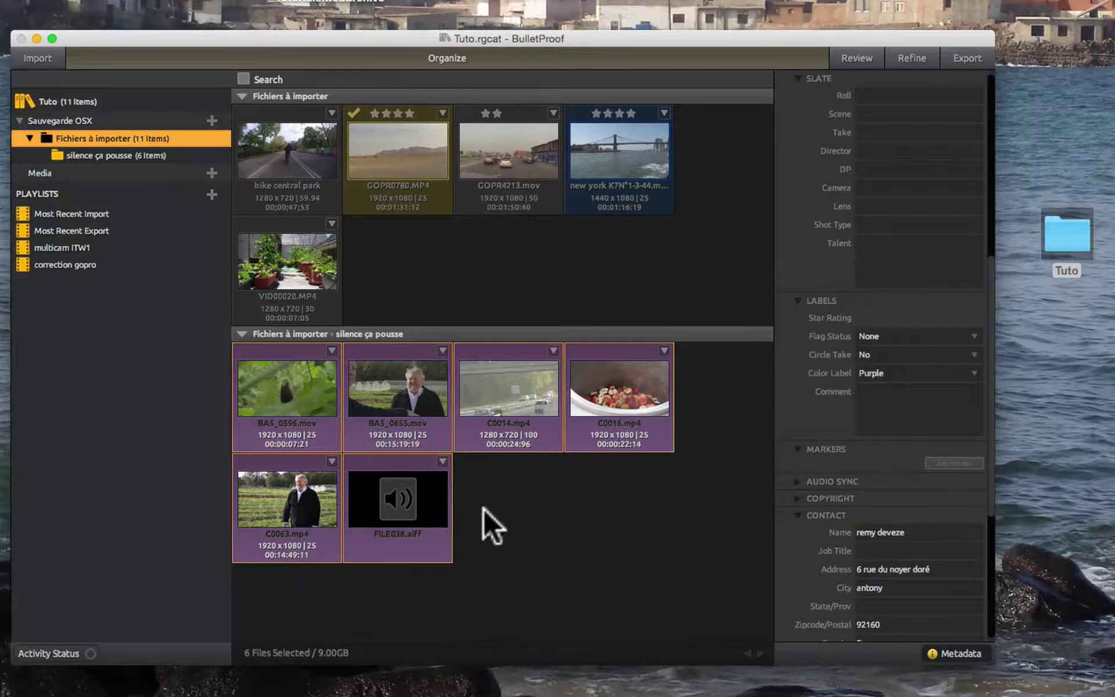
- Add the keyword 'terre à louer' to the six clips, then select C0016.mp4
right_click(249, 400)
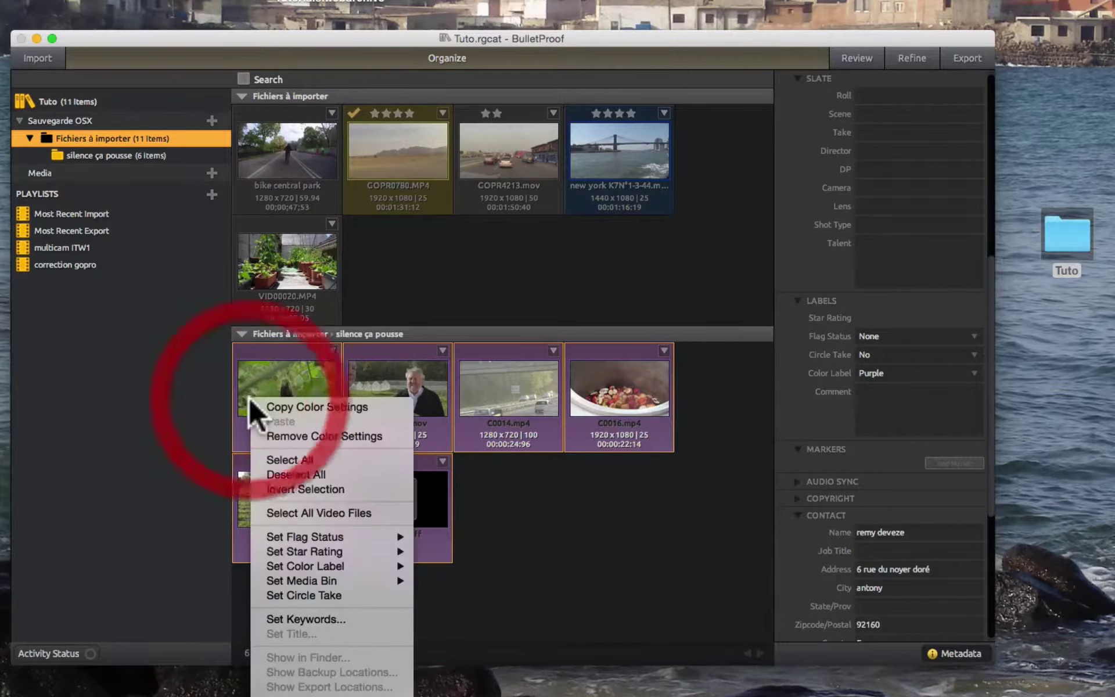
click(298, 619)
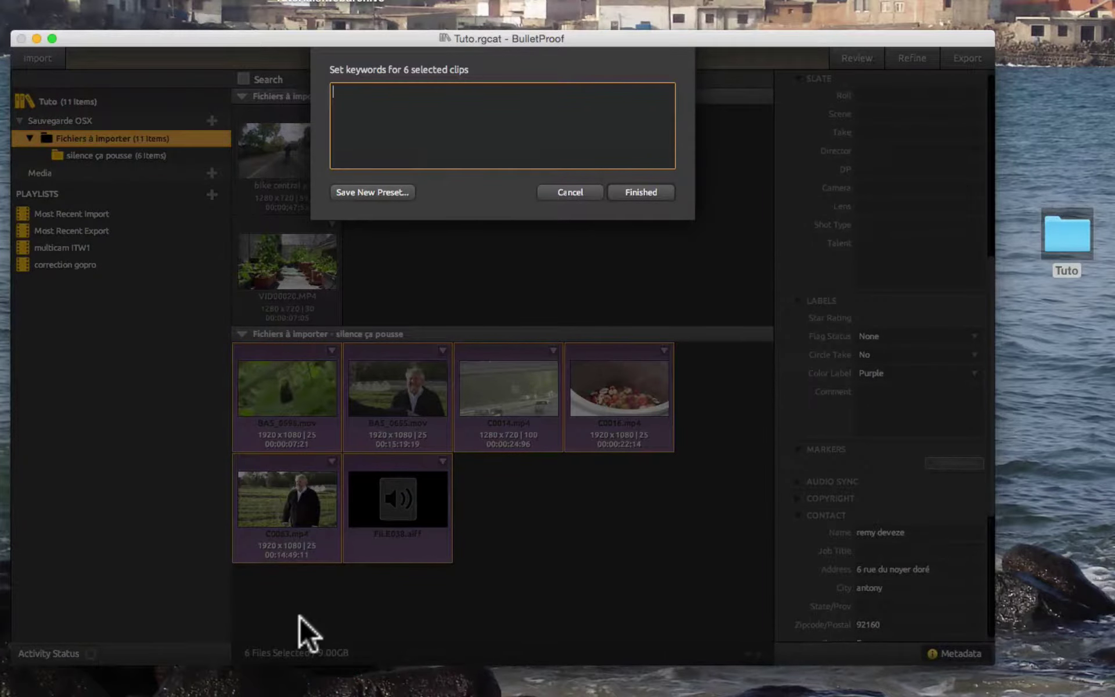
text(terre à louer)
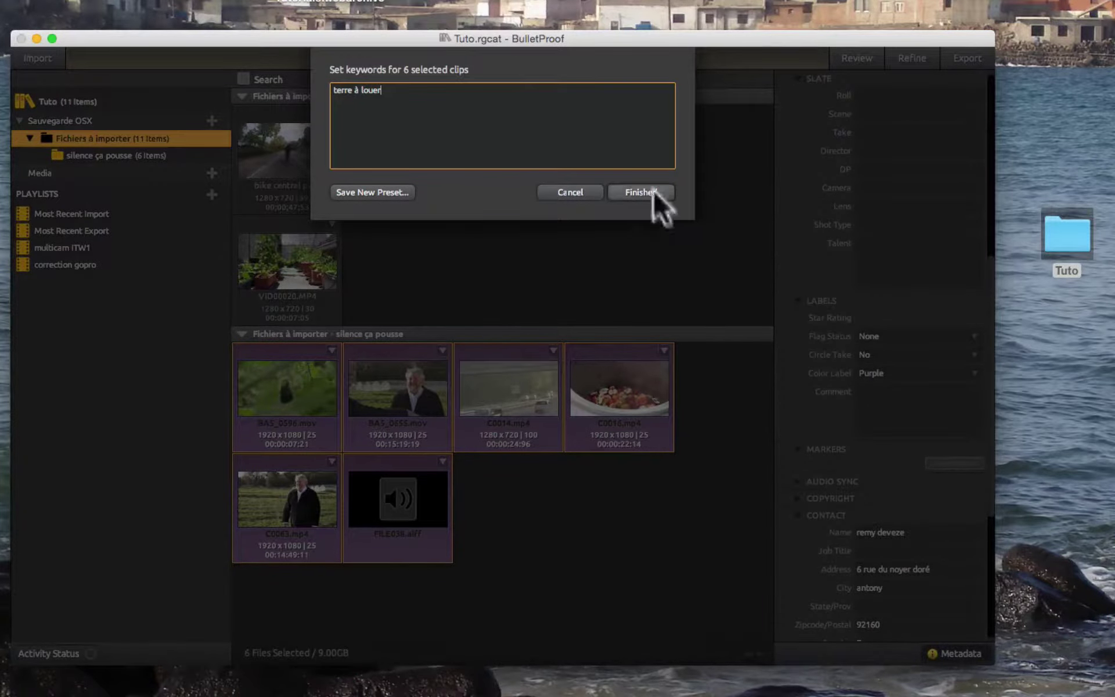
click(628, 190)
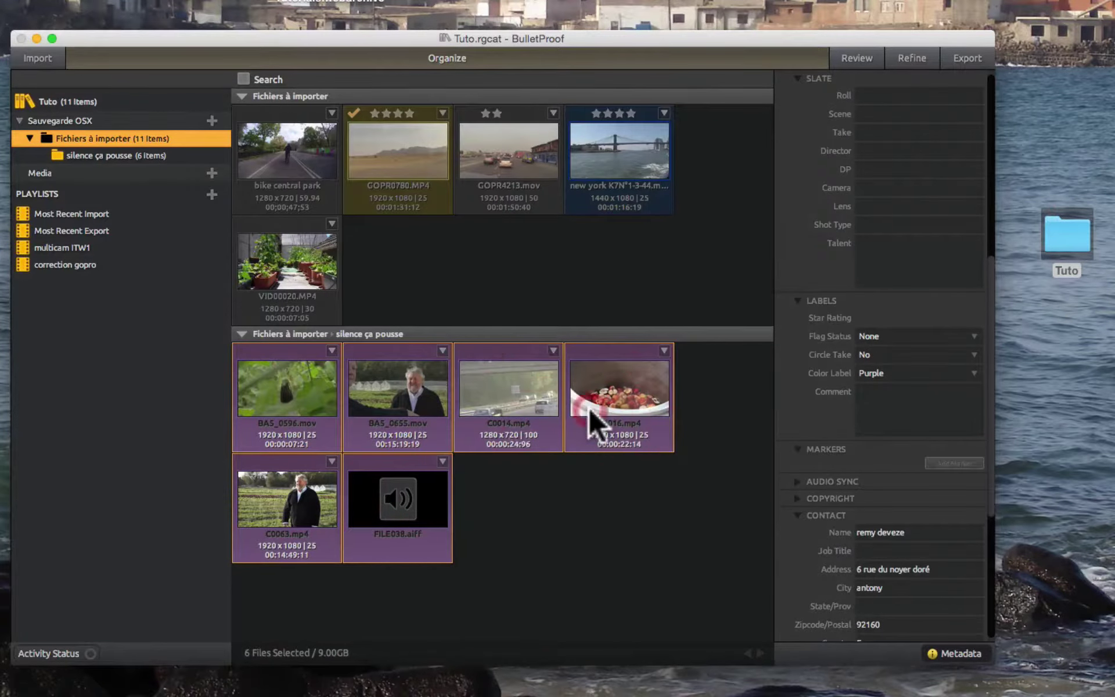
click(591, 428)
click(634, 413)
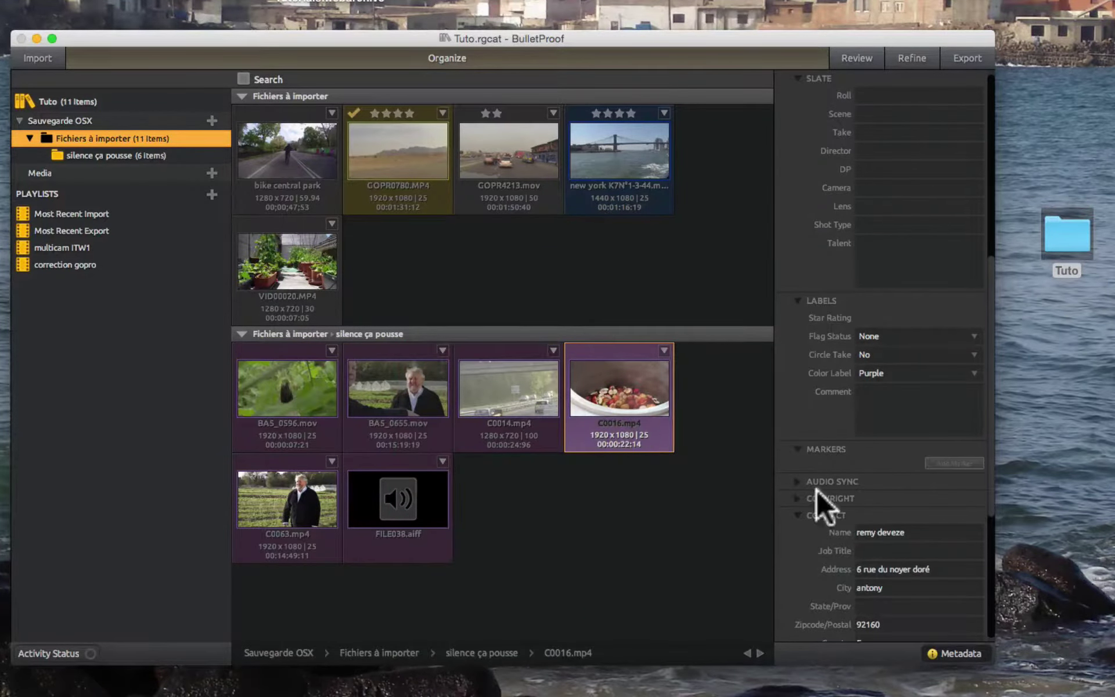
scroll(848, 490, down, 5)
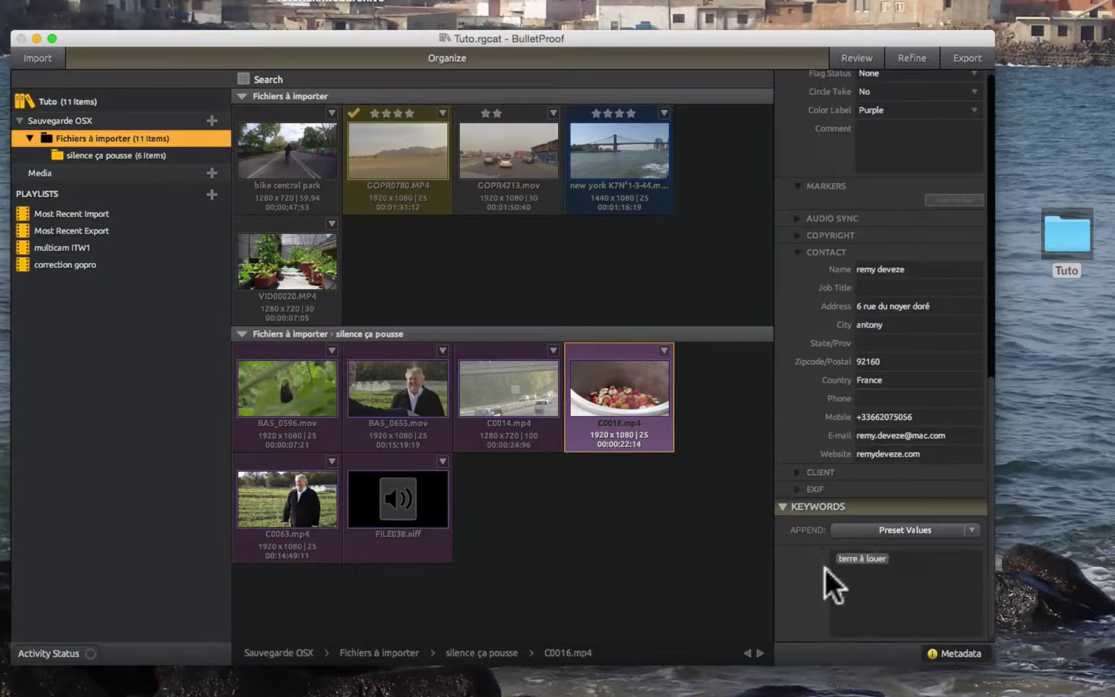
scroll(962, 275, up, 10)
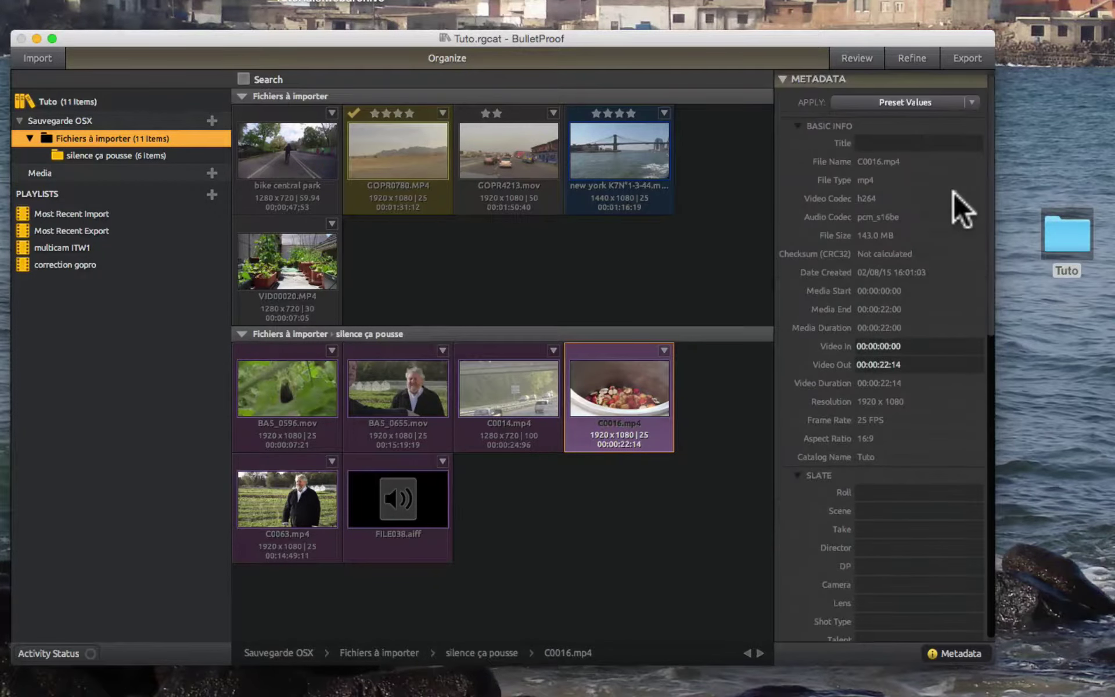
click(971, 103)
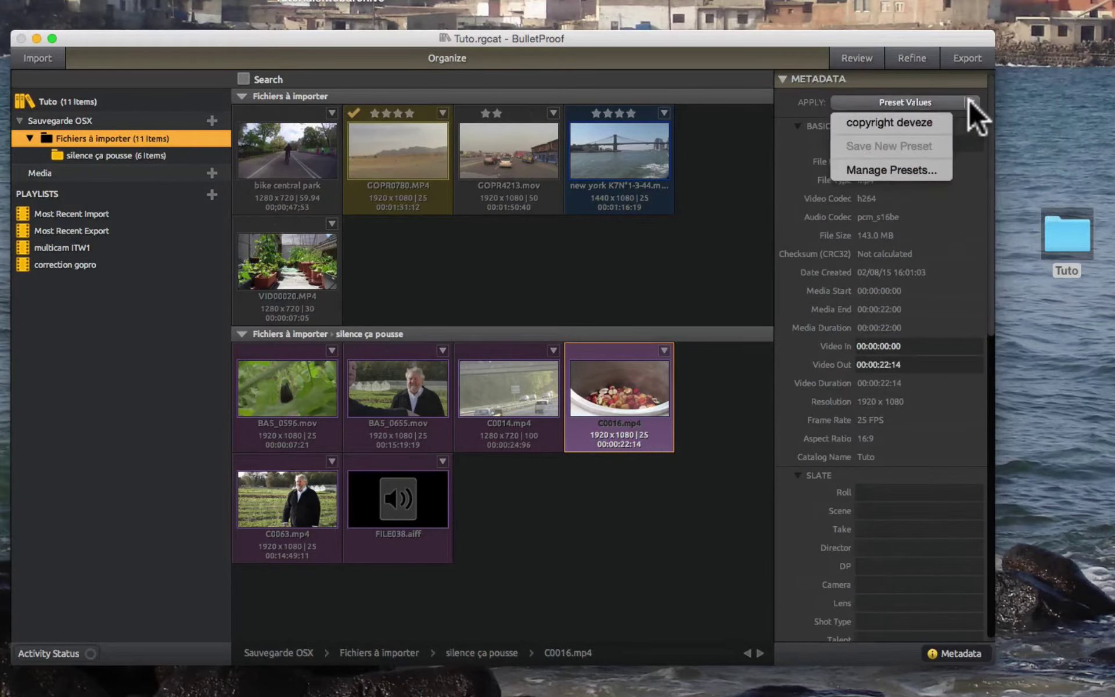
click(970, 103)
scroll(856, 479, down, 10)
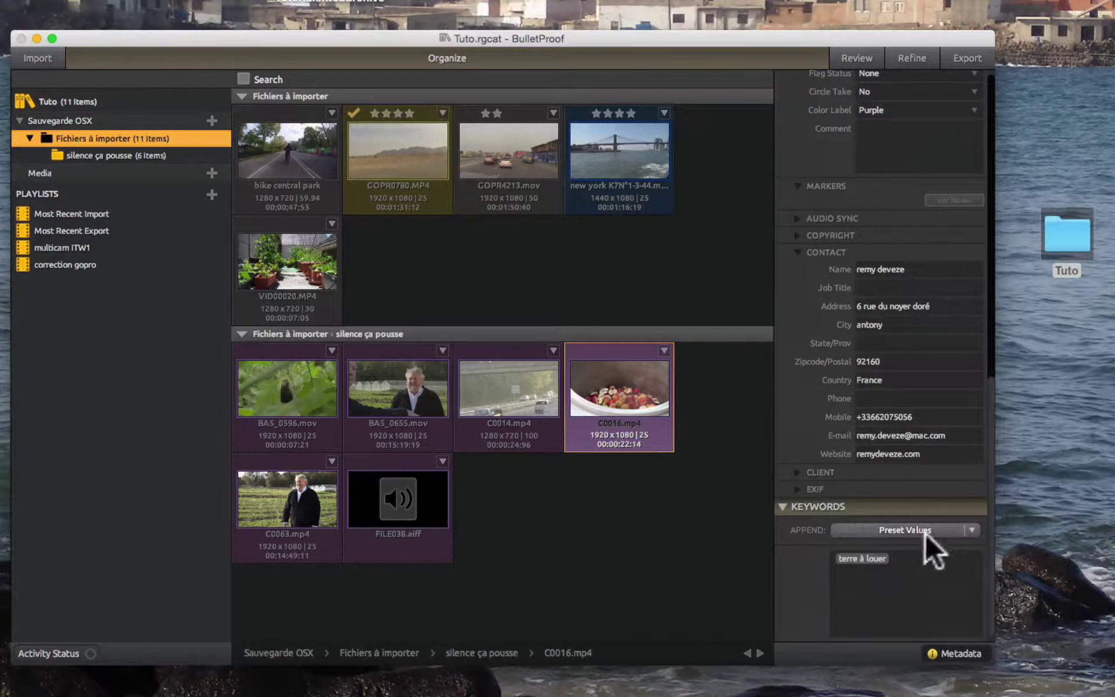
click(970, 528)
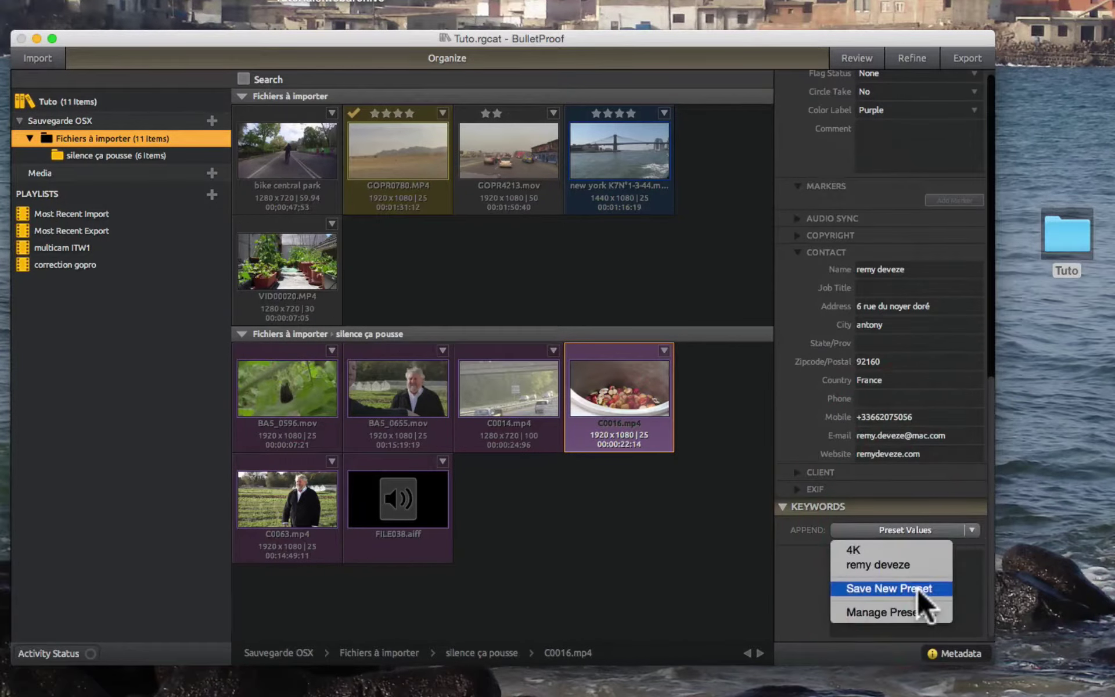
click(796, 572)
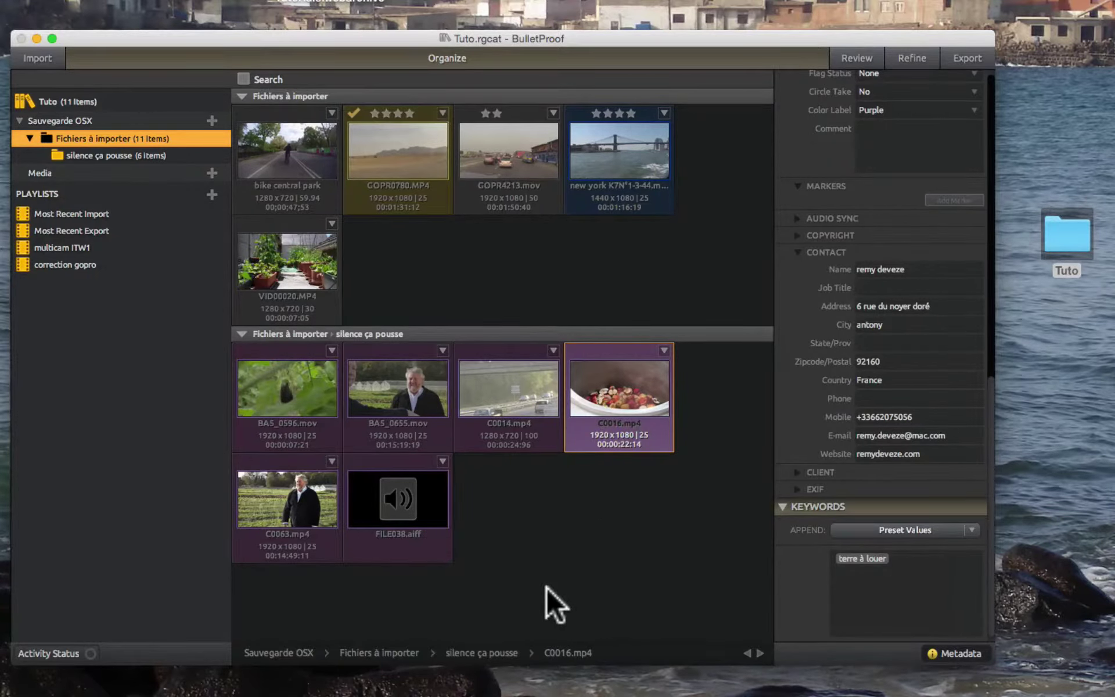
mouse_move(514, 351)
scroll(836, 412, up, 10)
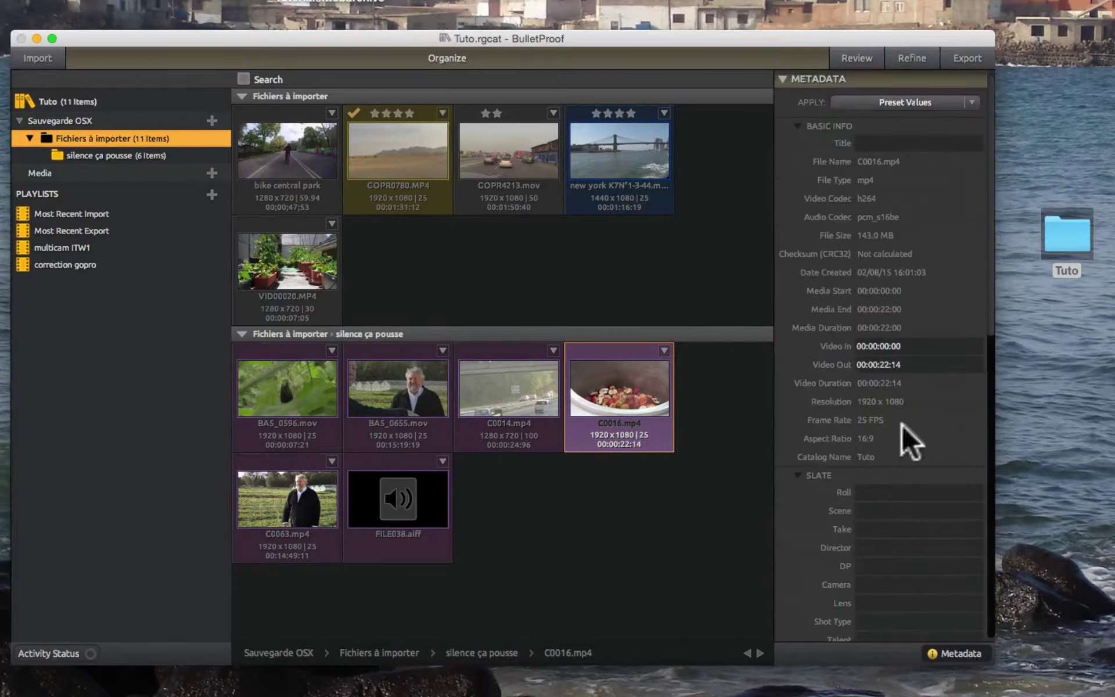
click(882, 143)
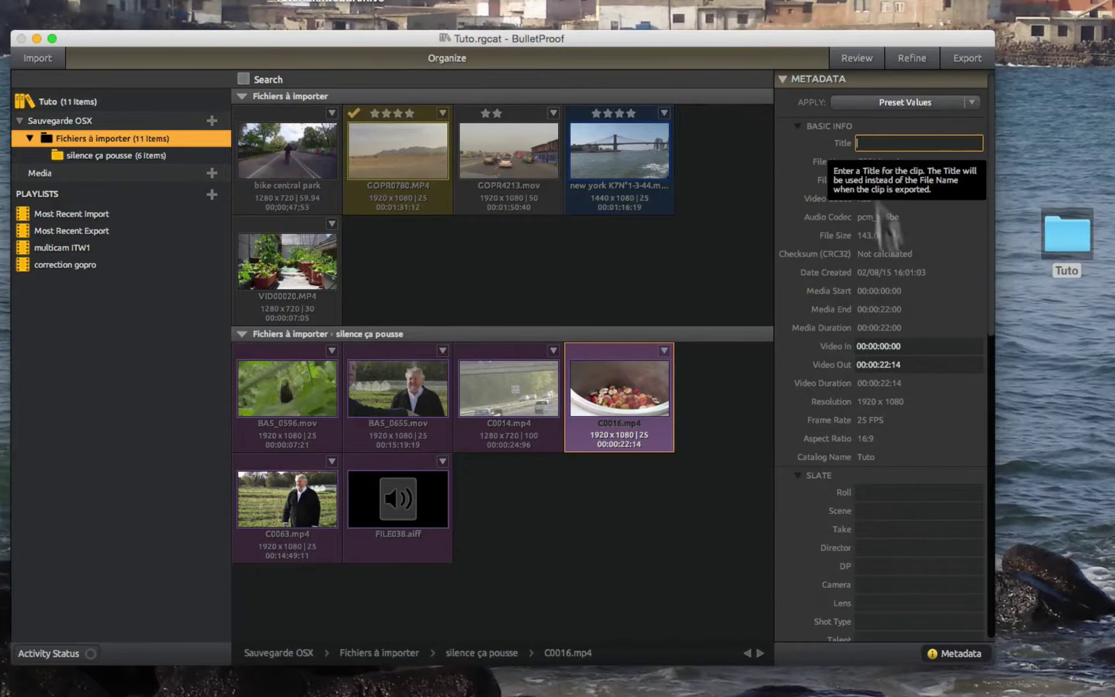
click(895, 494)
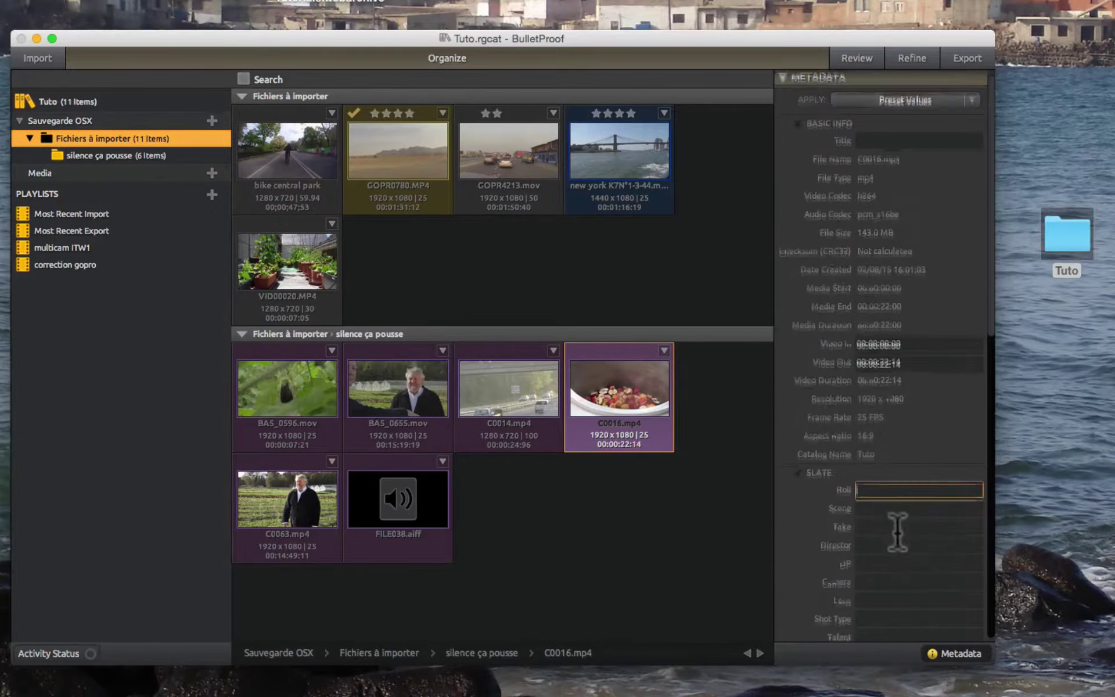
scroll(895, 526, down, 5)
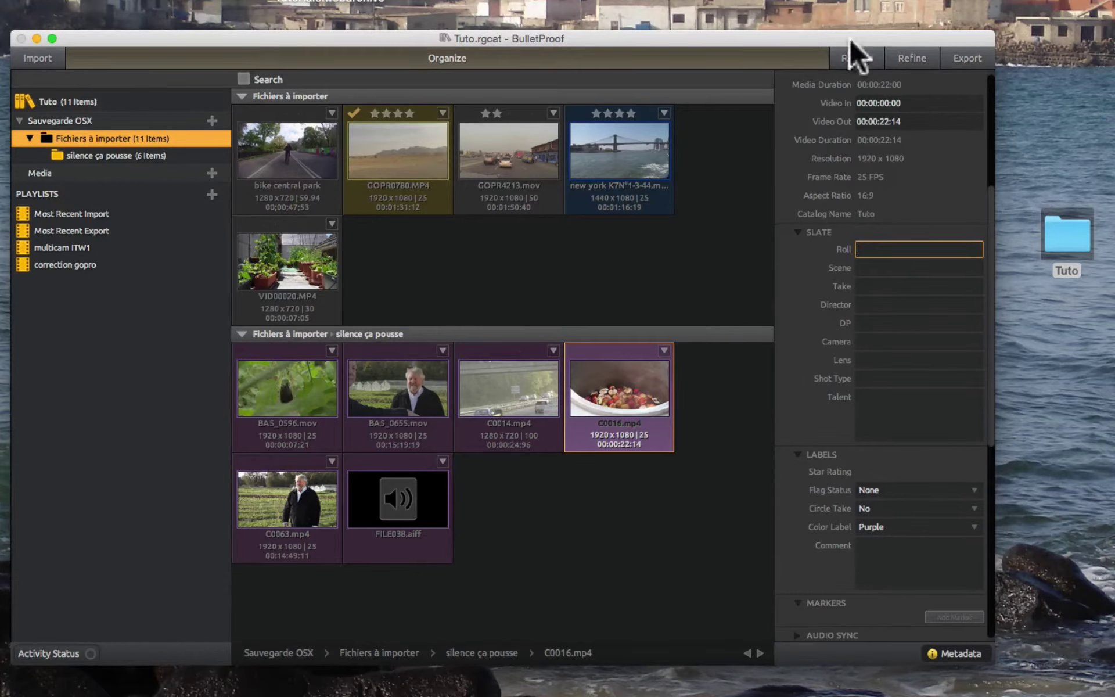
- Preview BA5_0655.mov, C0014.mp4 and C0016.mp4 in Review, then return to Organize
click(848, 58)
click(72, 144)
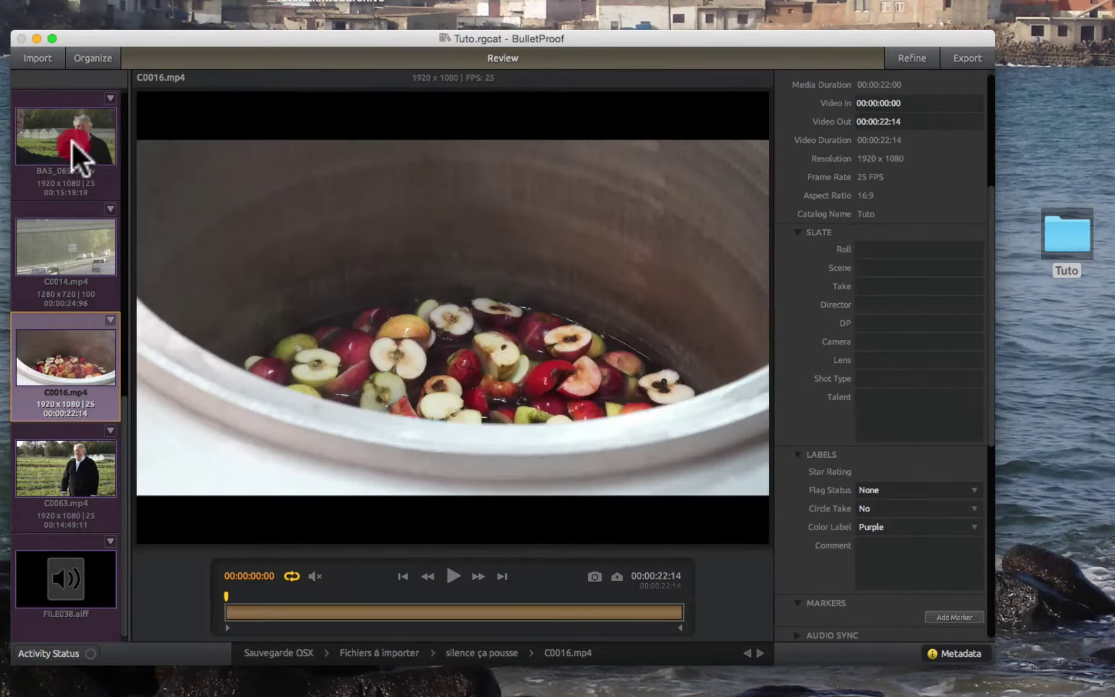
click(67, 261)
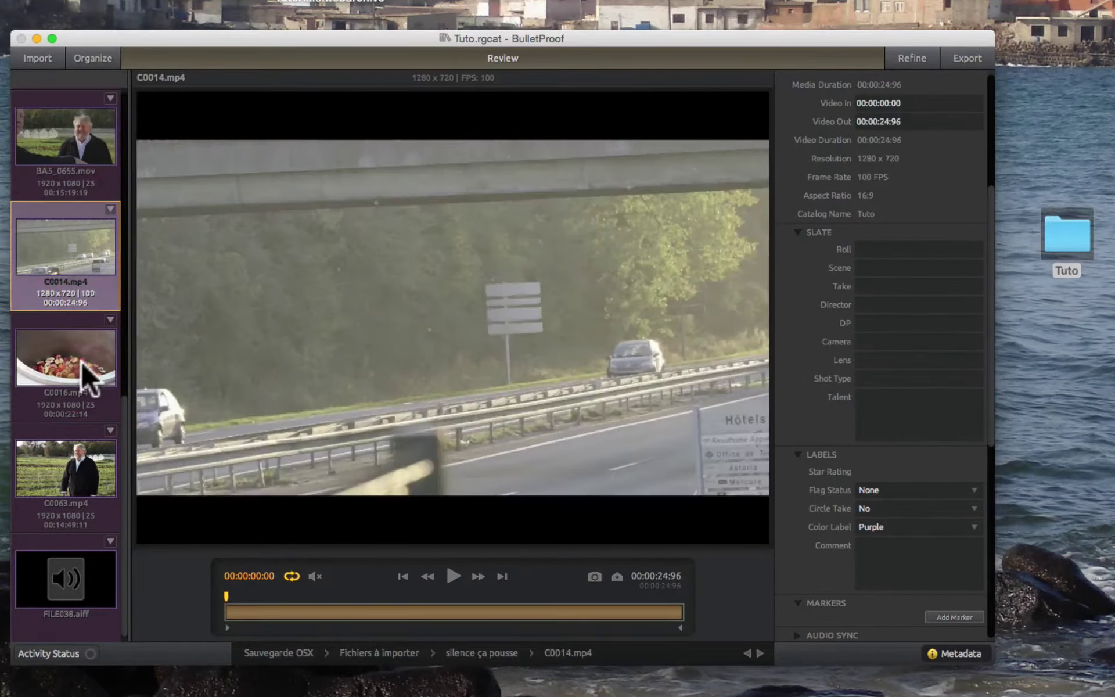
click(82, 372)
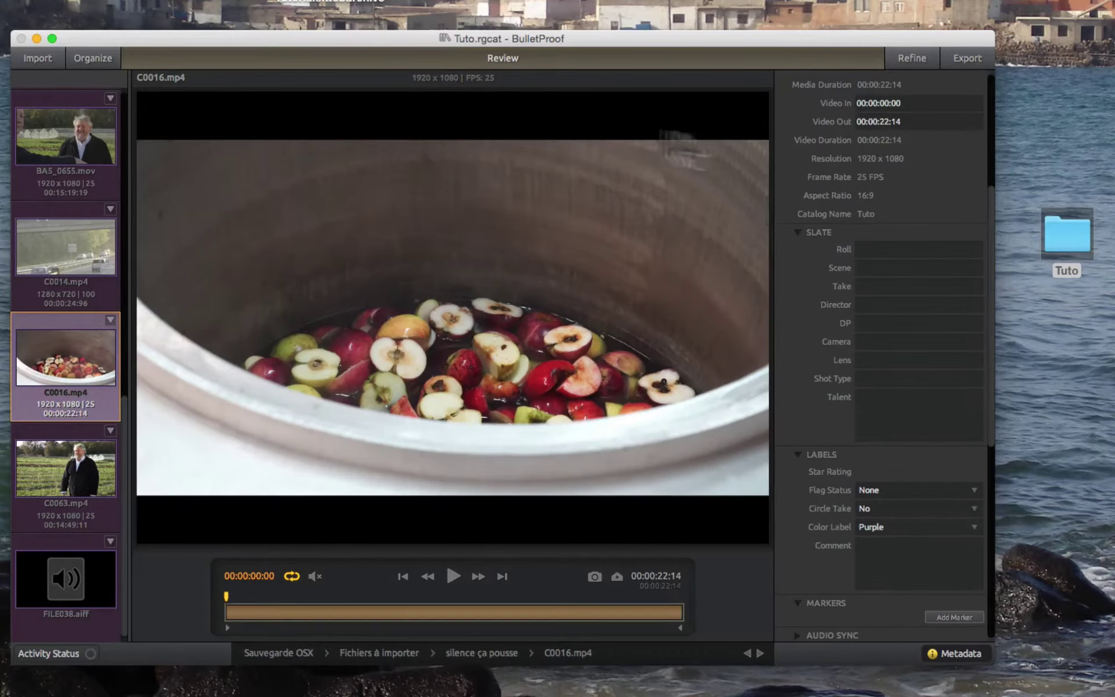
click(87, 55)
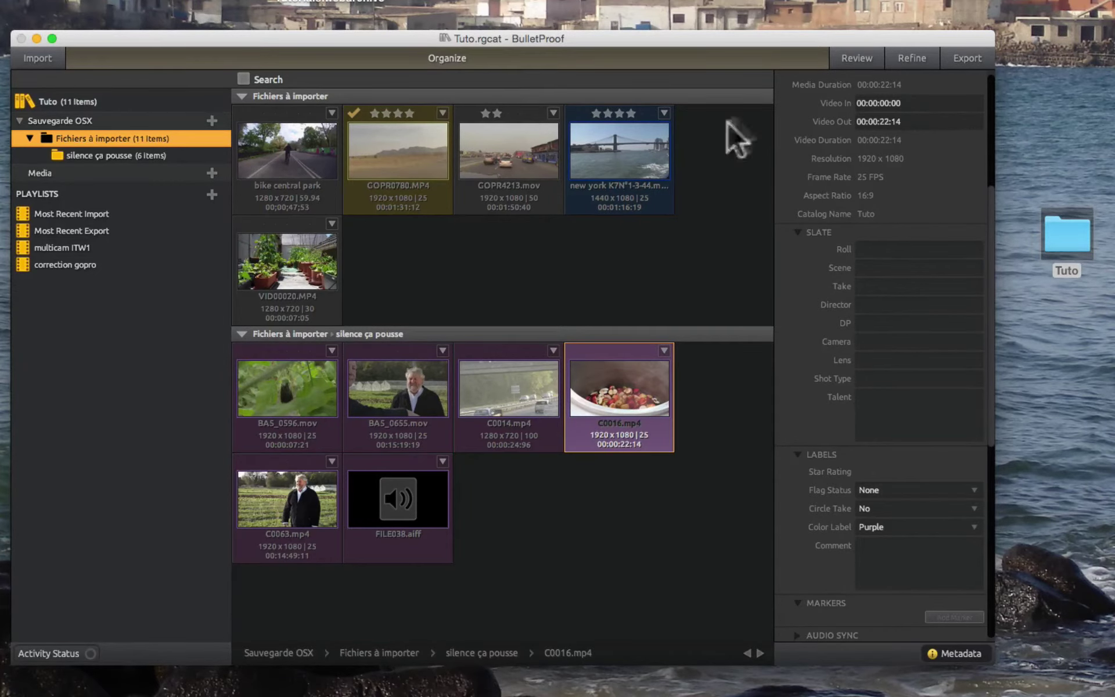
- Go through Review and Refine to reach the Export screen
click(855, 57)
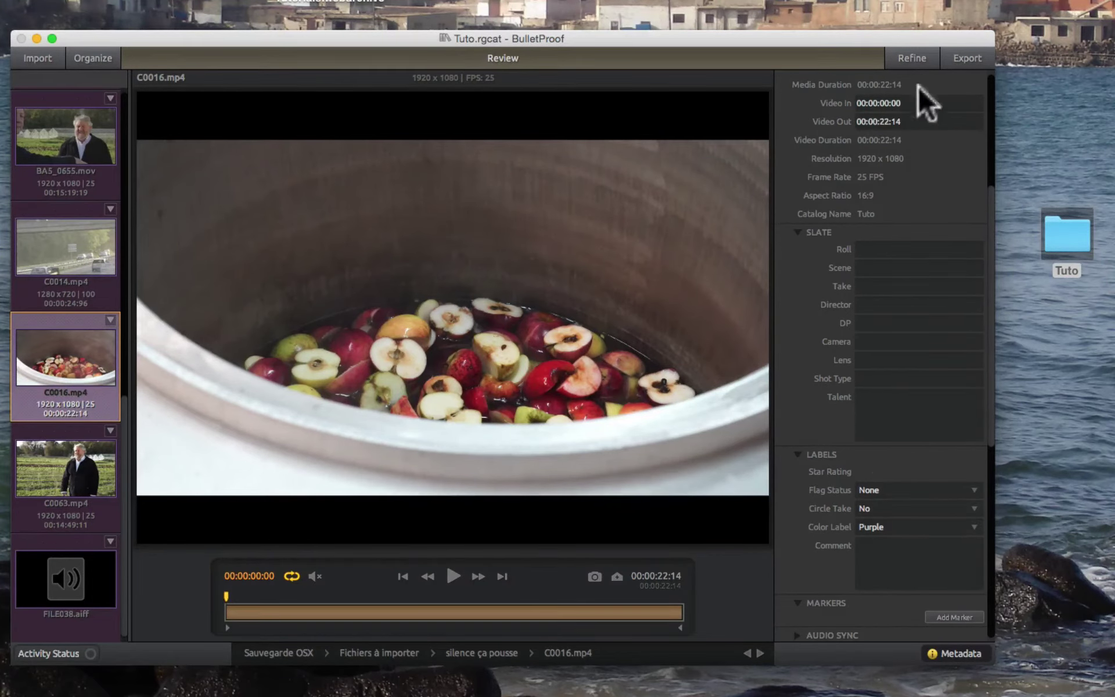
click(928, 60)
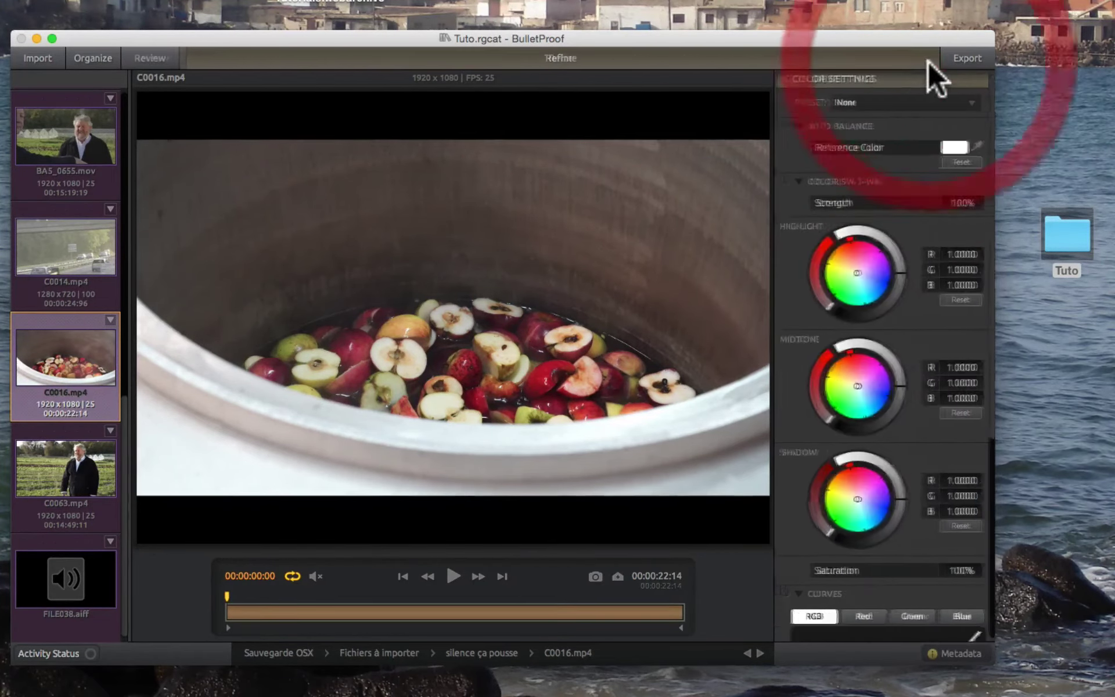
click(974, 51)
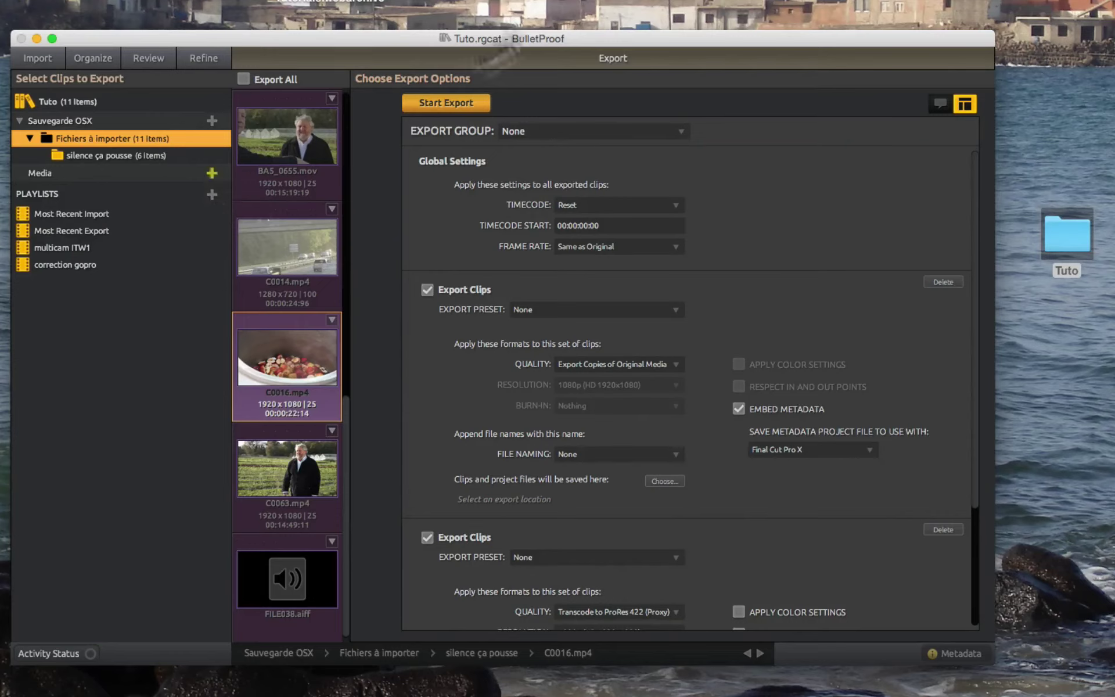